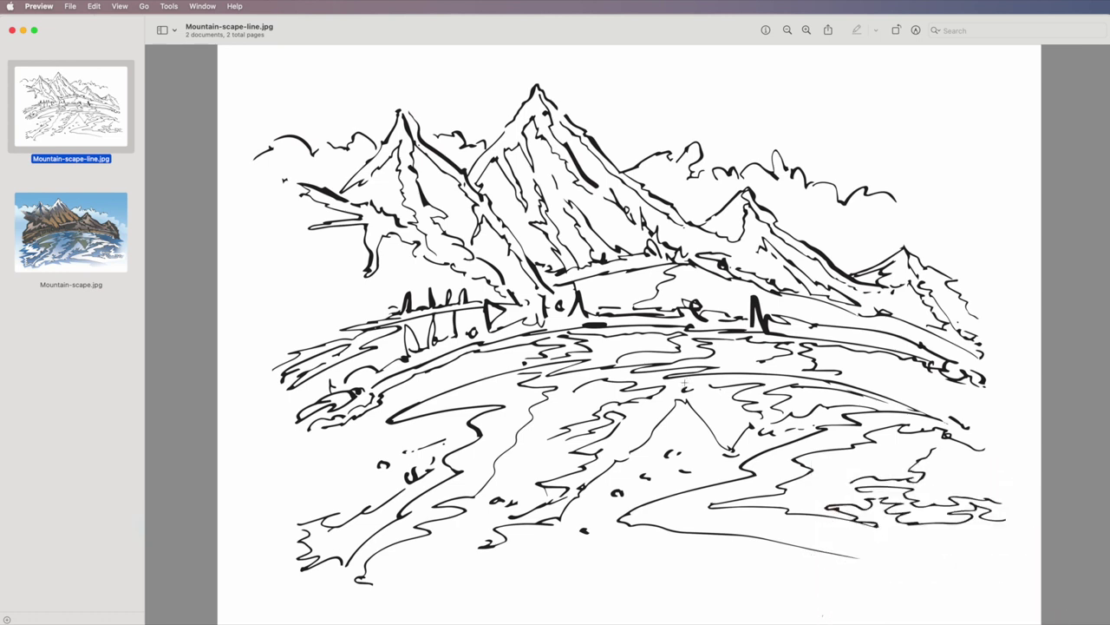
# View the coloured Mountain-scape.jpg, close the preview, and open Mountain-scape.psd in Photoshop.
pyautogui.click(85, 253)
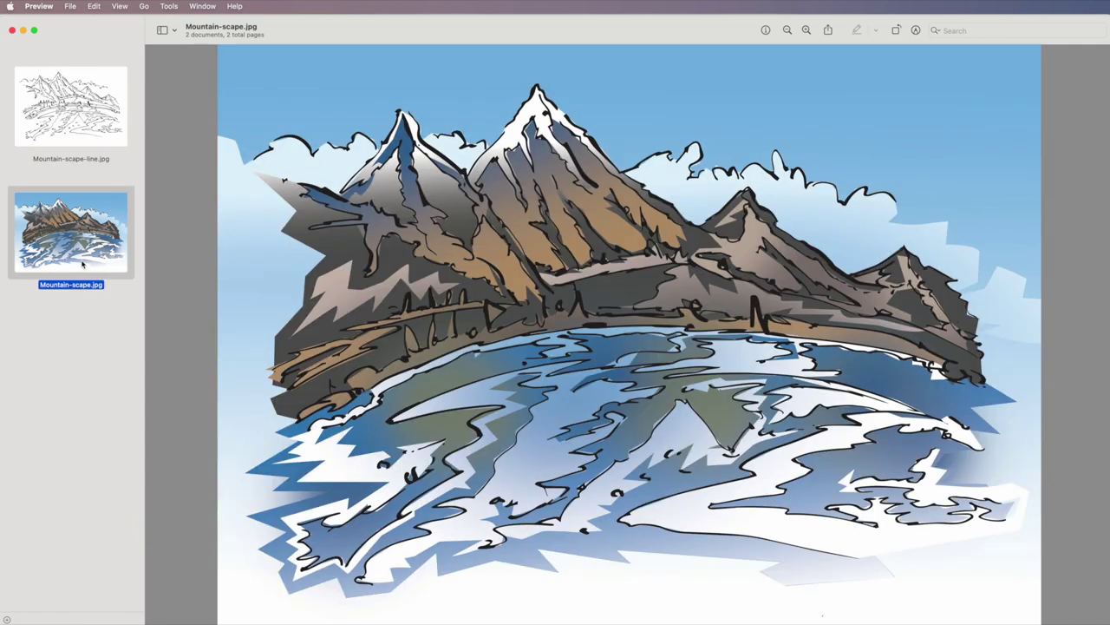
pyautogui.click(24, 31)
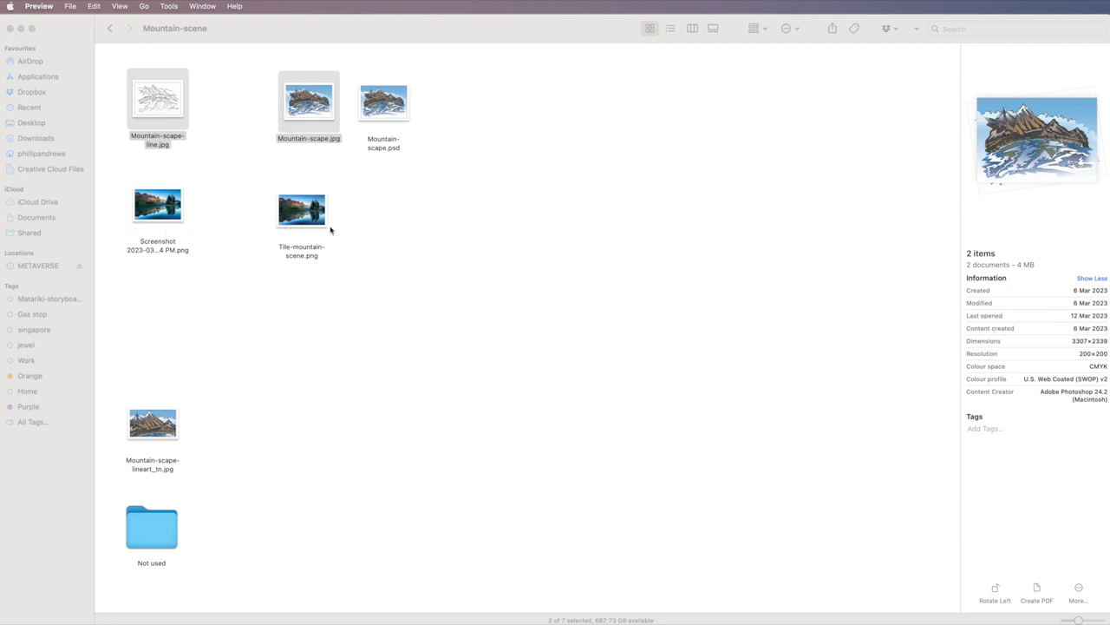
pyautogui.doubleClick(393, 112)
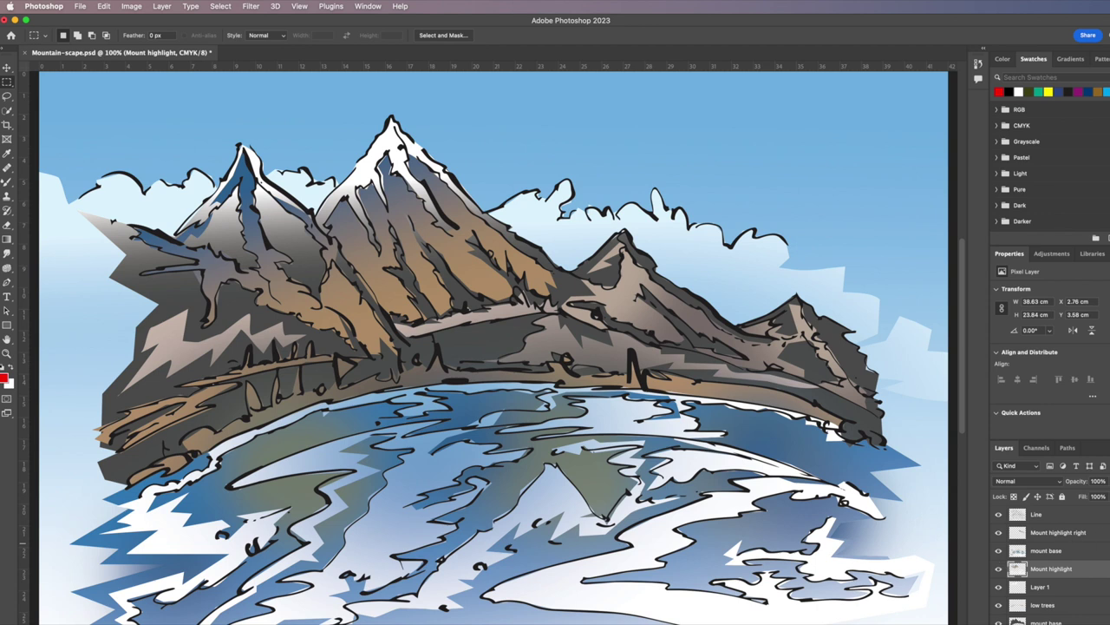
pyautogui.press('super+Tab')
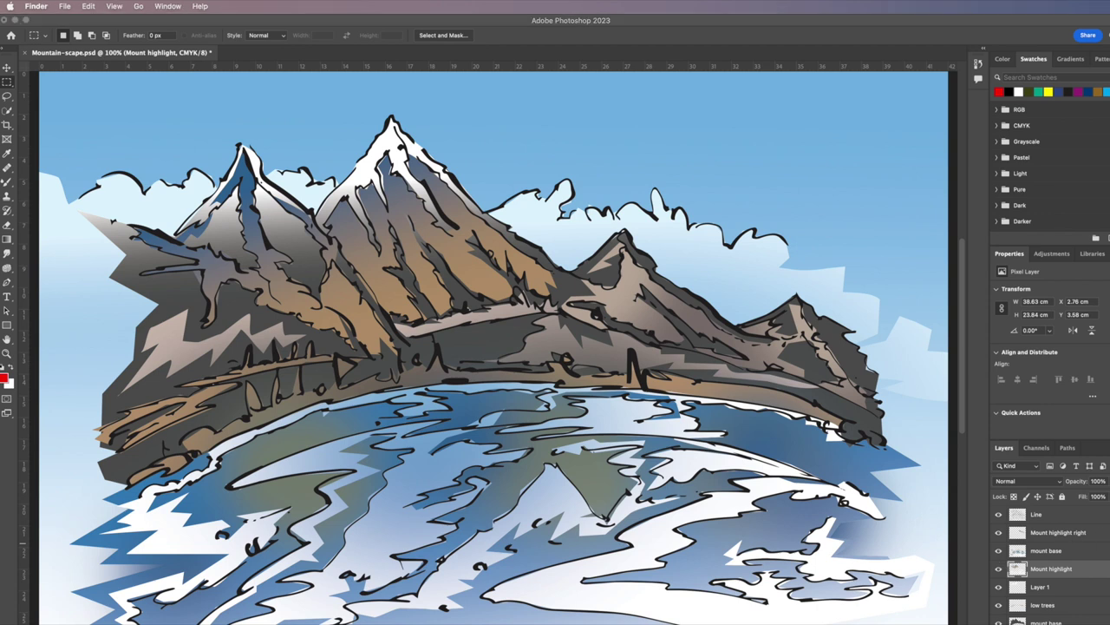
pyautogui.press('super+Tab')
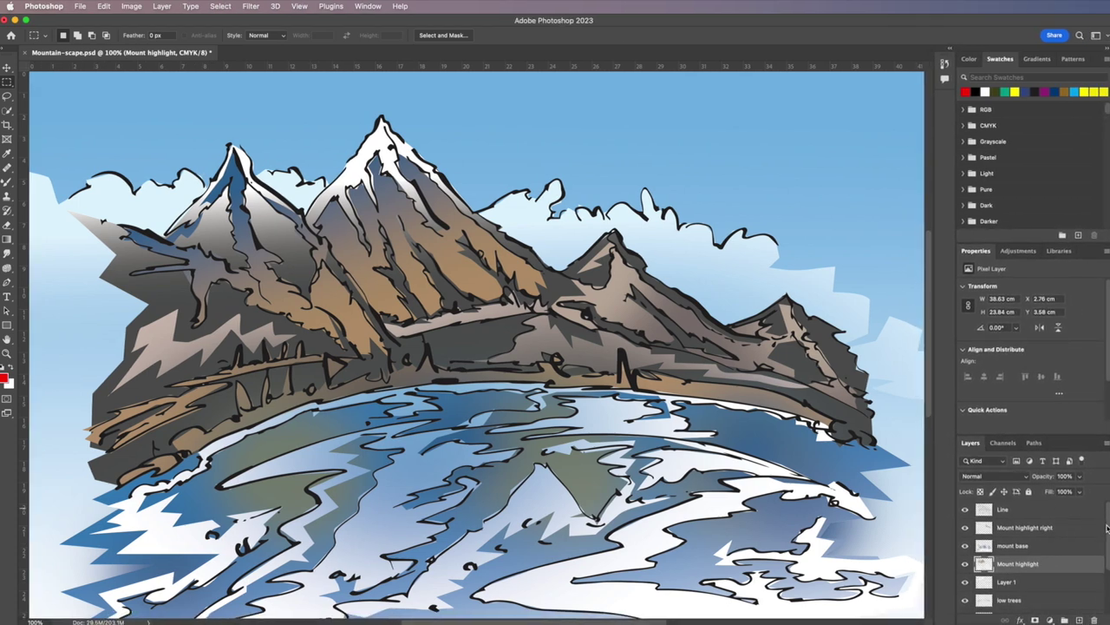
# Hide the layers from Mount highlight right down to Layer 1 and show them again to compare base and shaded colours.
pyautogui.scroll(-2, 1109, 527)
pyautogui.scroll(2, 1108, 527)
pyautogui.moveTo(965, 526)
pyautogui.mouseDown()
pyautogui.moveTo(965, 578)
pyautogui.moveTo(968, 562)
pyautogui.mouseUp()
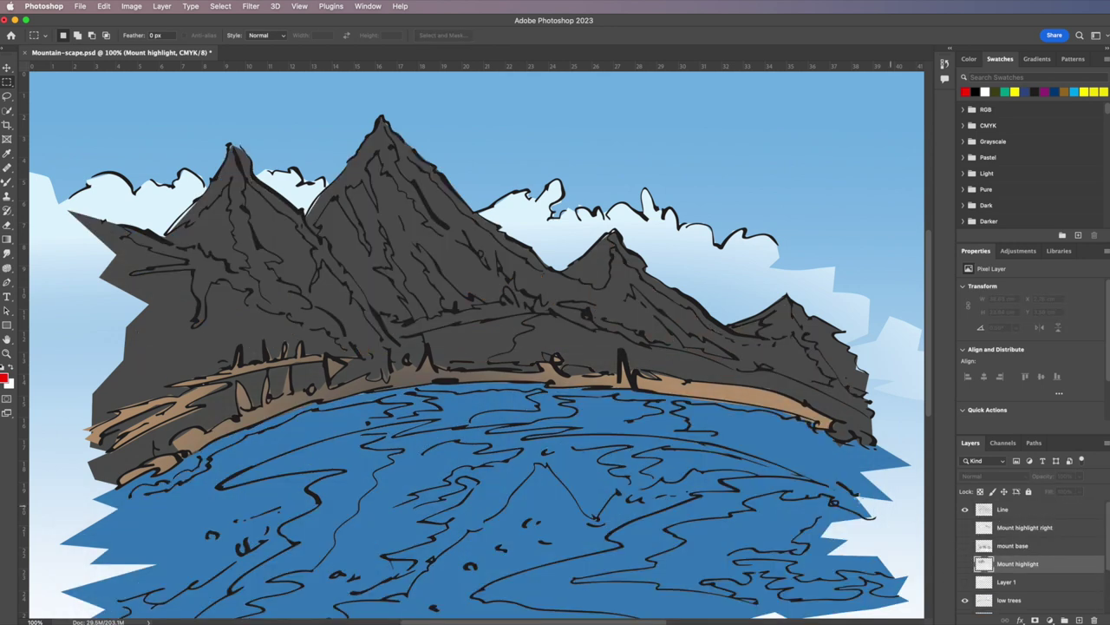
pyautogui.moveTo(966, 528); pyautogui.dragTo(965, 581)
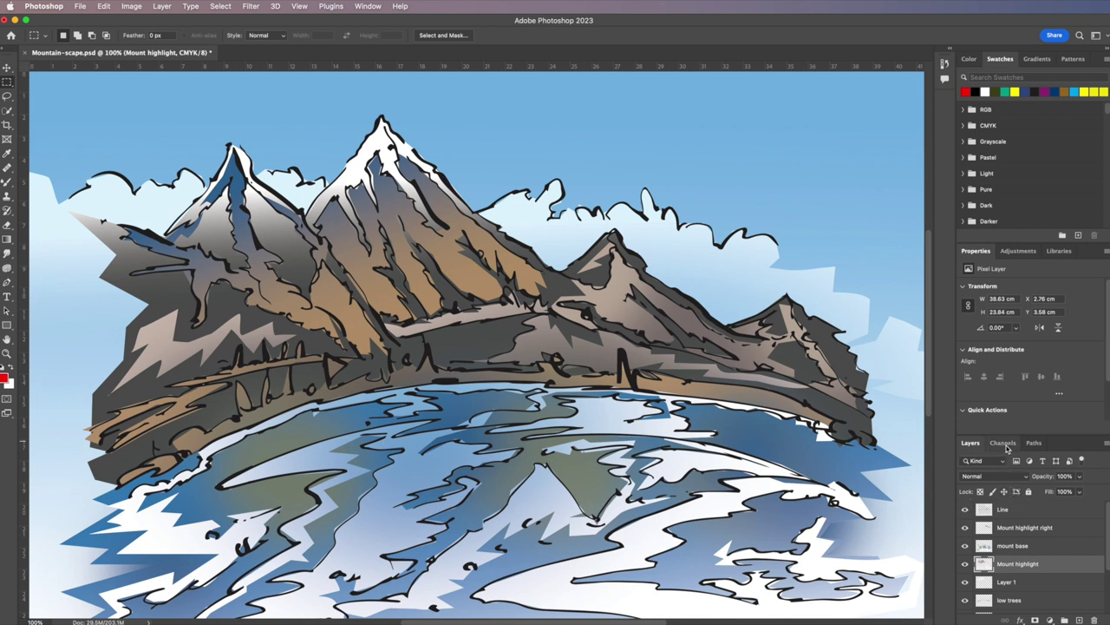
# Examine the saved water base, Mount base and Mount highlight 2 paths over the coloured artwork.
pyautogui.click(1034, 443)
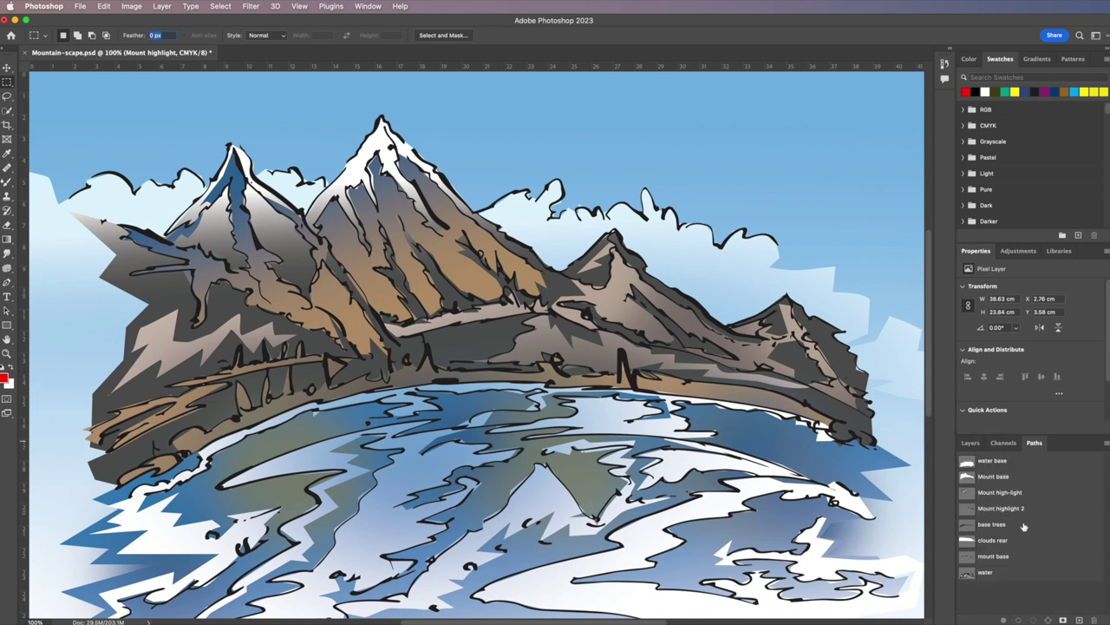
pyautogui.click(970, 463)
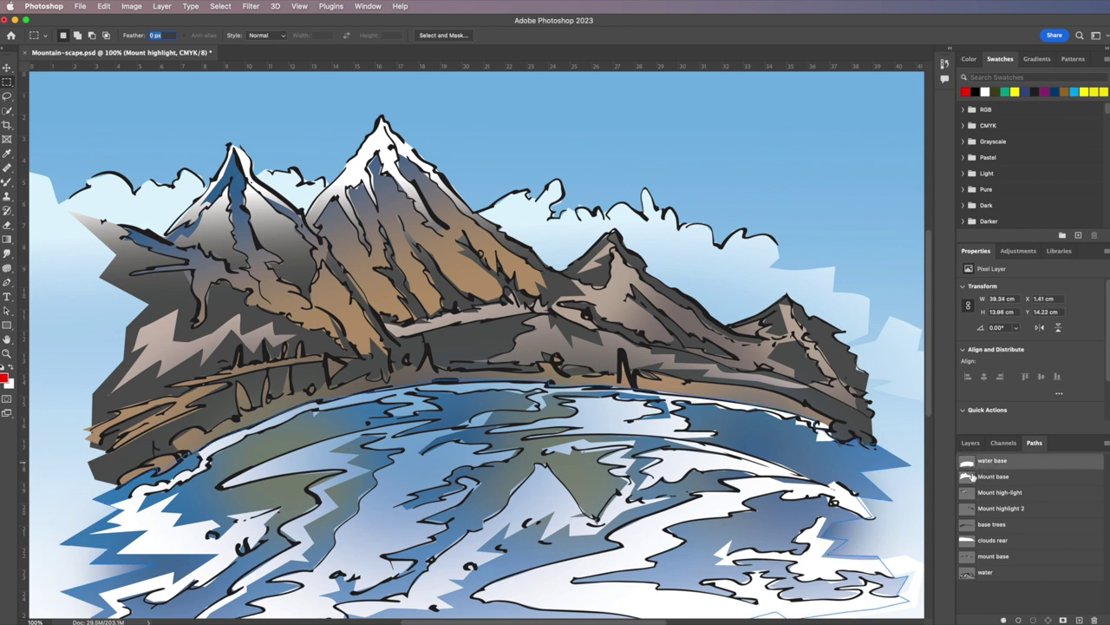
pyautogui.click(975, 476)
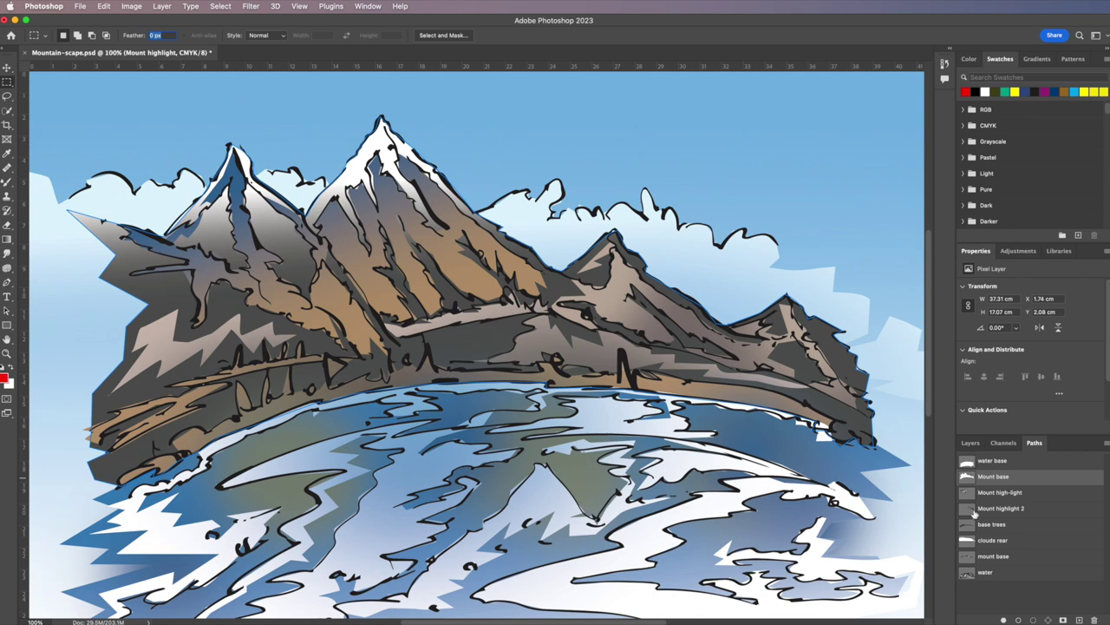
pyautogui.click(975, 509)
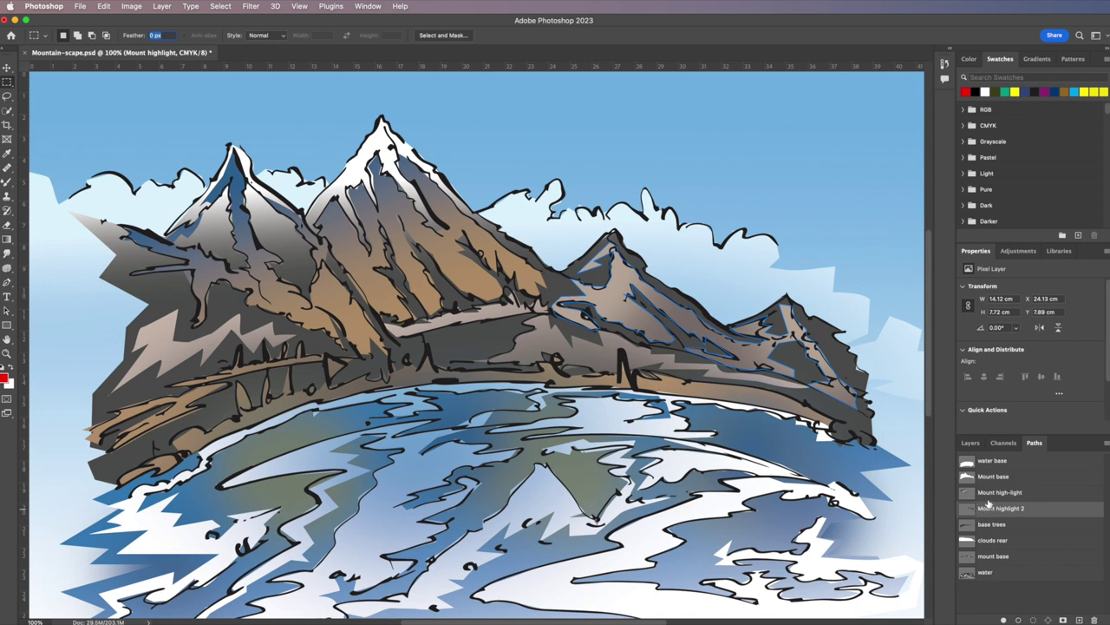
pyautogui.click(971, 445)
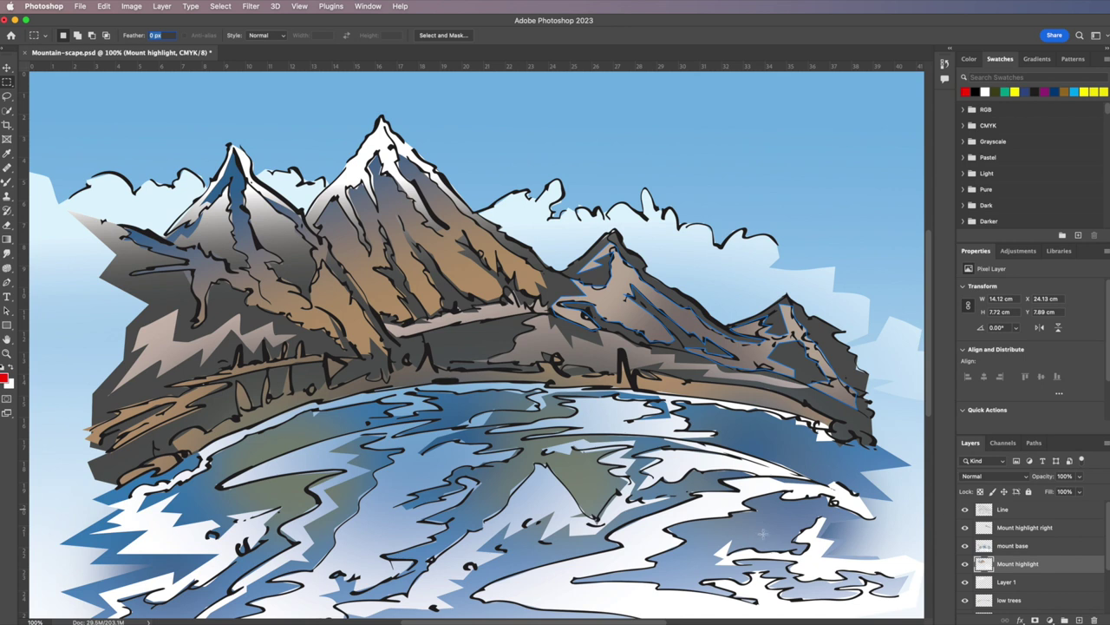
# Inspect the Yellow channel of the coloured artwork on its own, and restore the full CMYK view.
pyautogui.click(1003, 443)
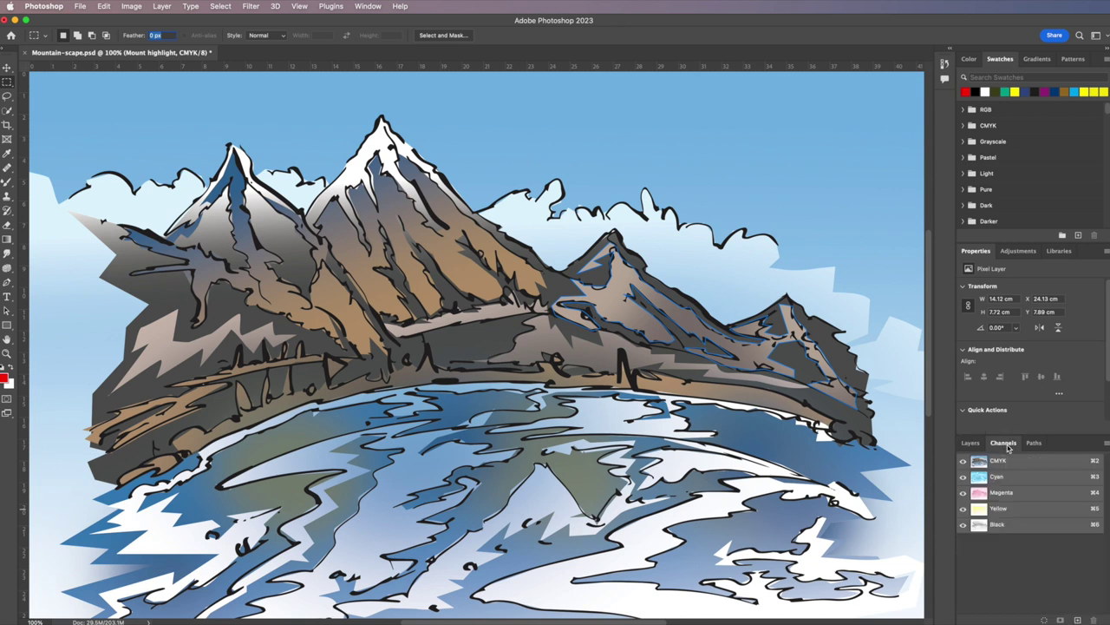
pyautogui.click(963, 460)
pyautogui.click(963, 509)
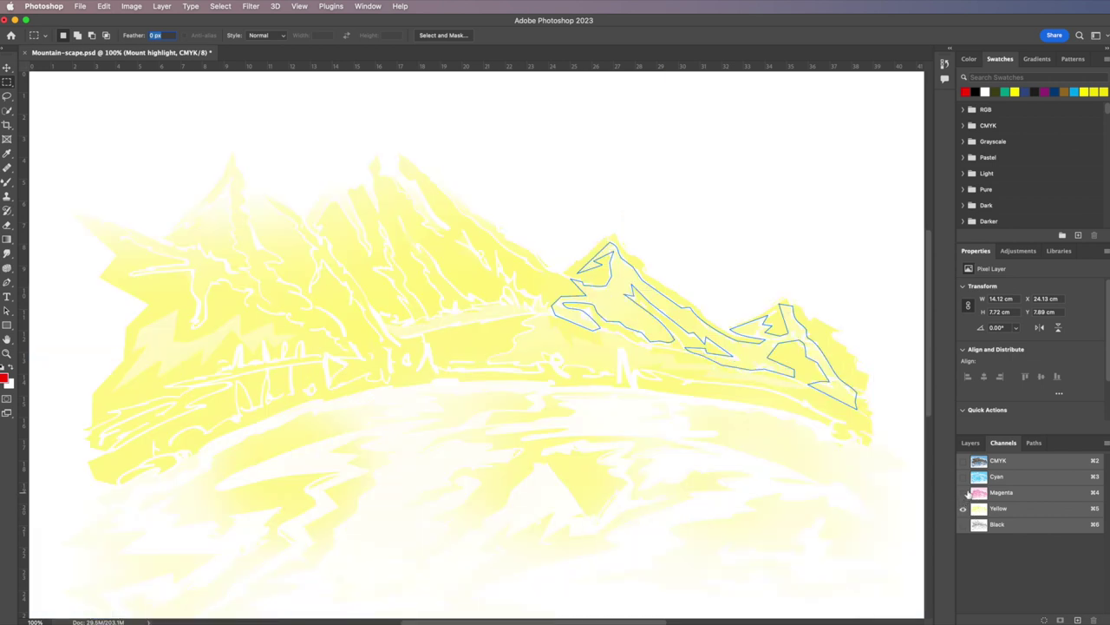
pyautogui.click(963, 460)
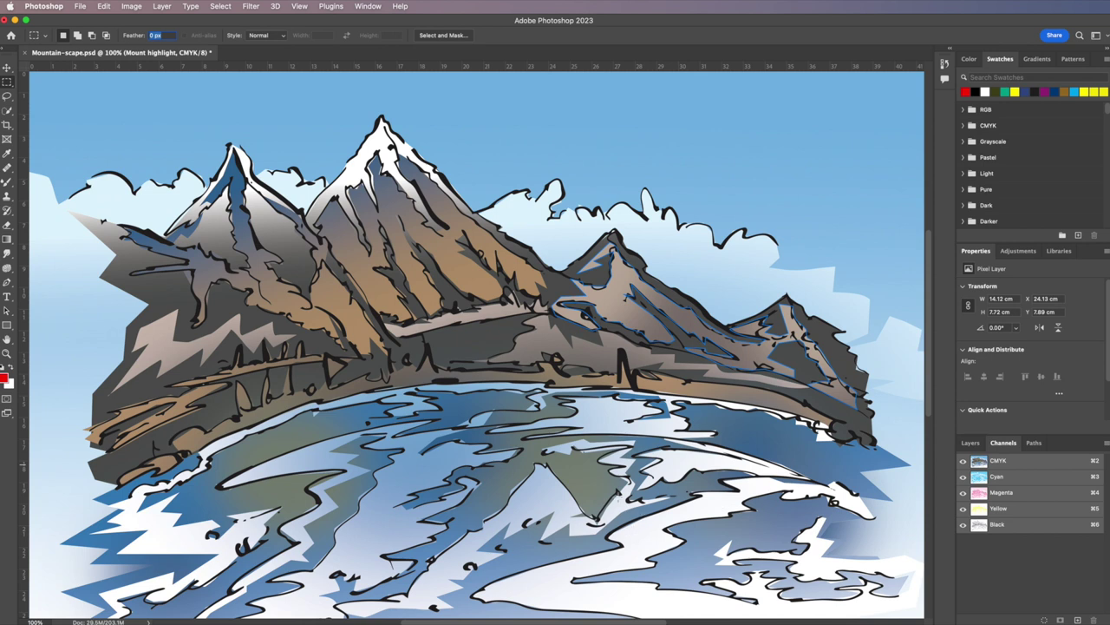
# Return to the Mountain-scene folder and open Mountain-scape-line.jpg in Adobe Photoshop 2023.
pyautogui.click(15, 20)
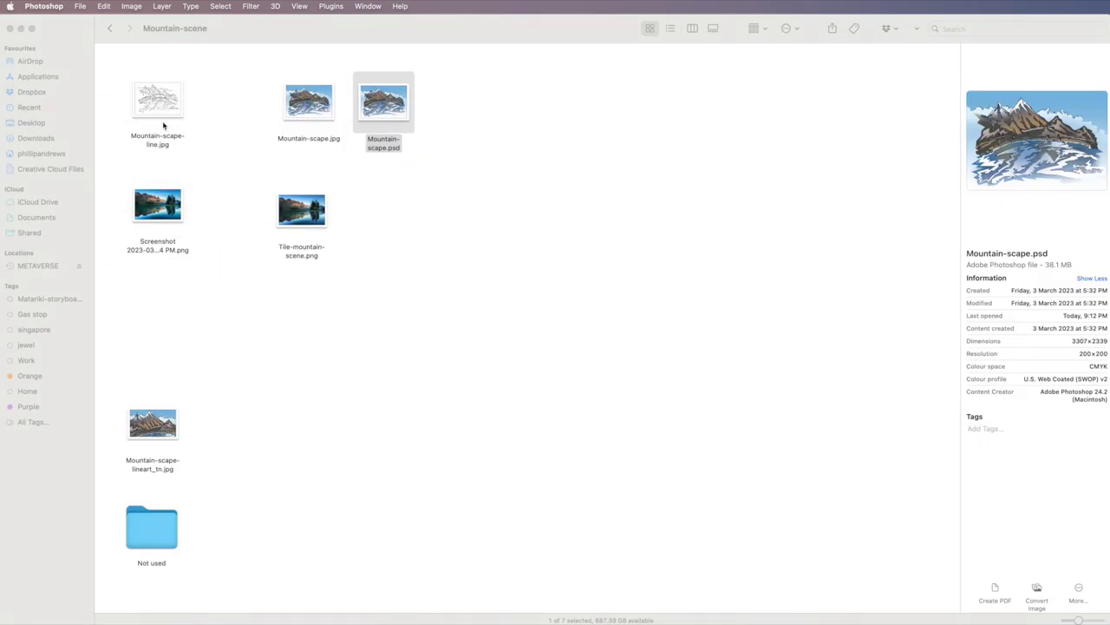
pyautogui.moveTo(160, 105)
pyautogui.mouseDown()
pyautogui.moveTo(202, 175)
pyautogui.moveTo(362, 302)
pyautogui.moveTo(160, 101)
pyautogui.mouseUp()
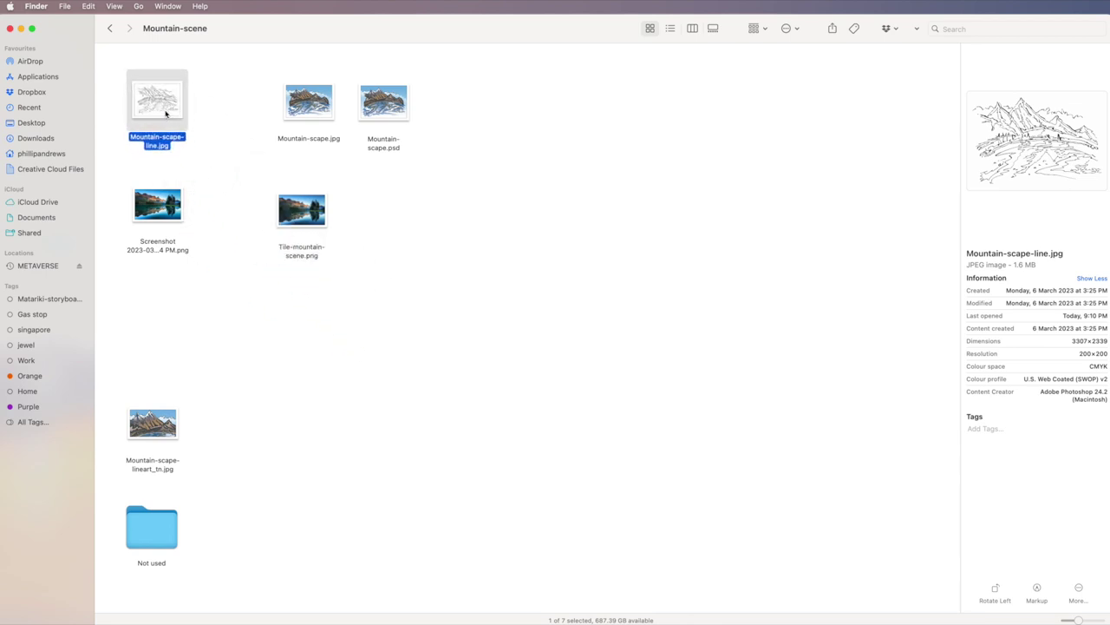
pyautogui.rightClick(169, 107)
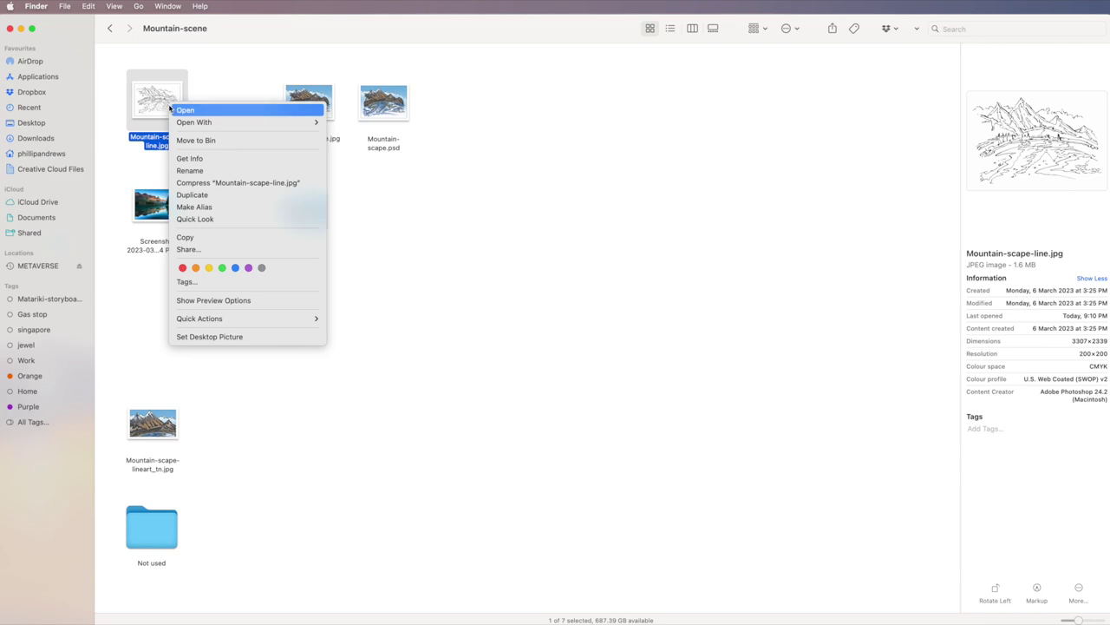
pyautogui.moveTo(271, 122)
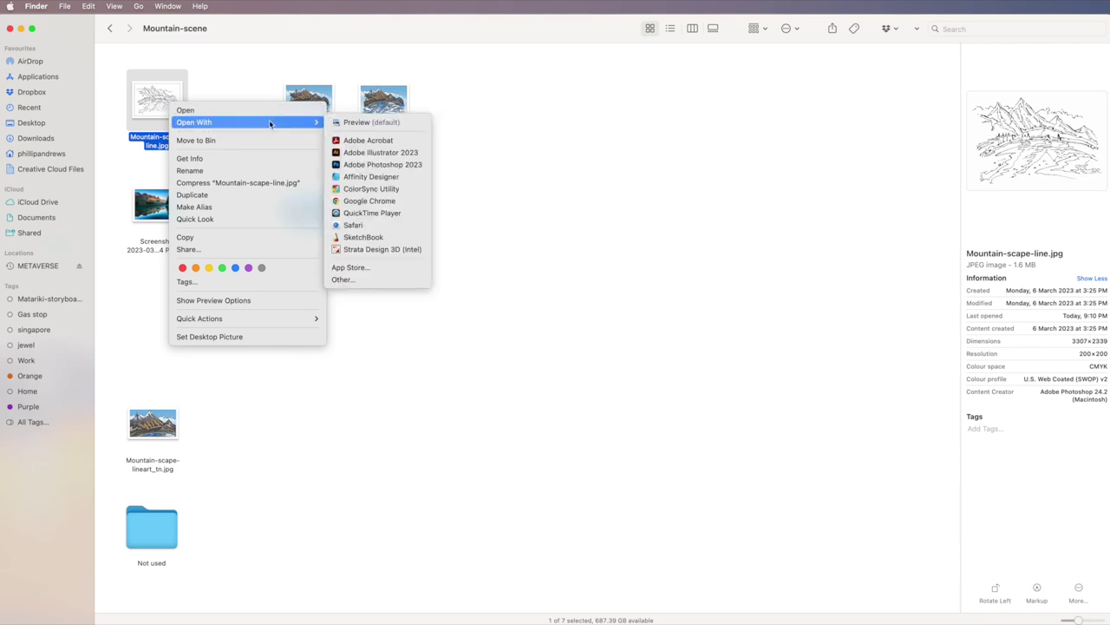
pyautogui.click(372, 164)
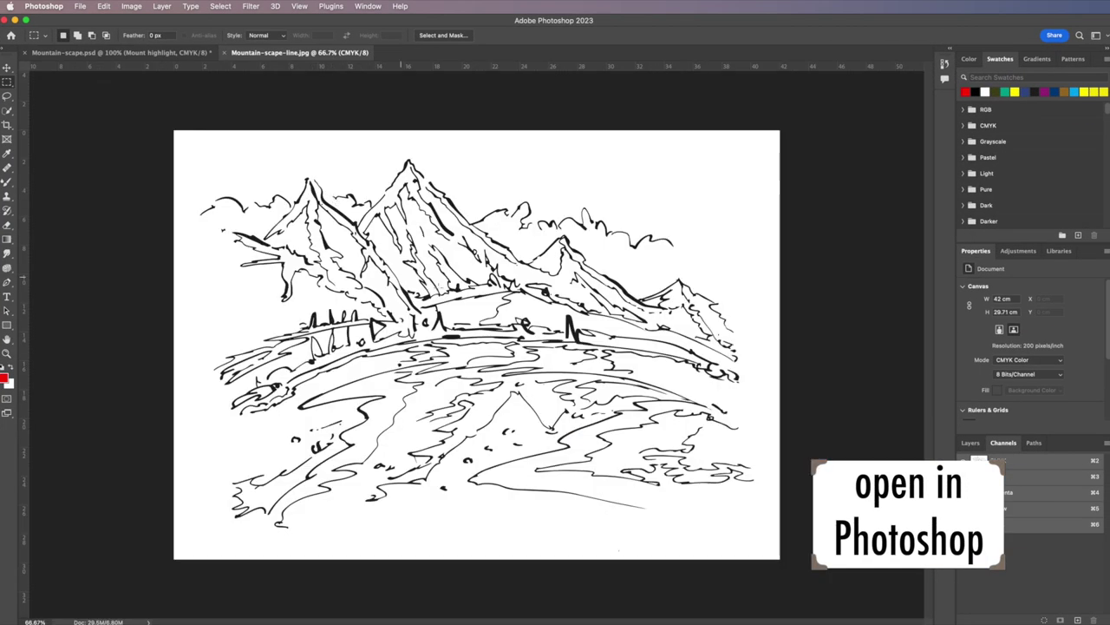
# Examine the line drawing's saved paths for the water, clouds, trees, mountain base and mountain highlights.
pyautogui.click(1034, 443)
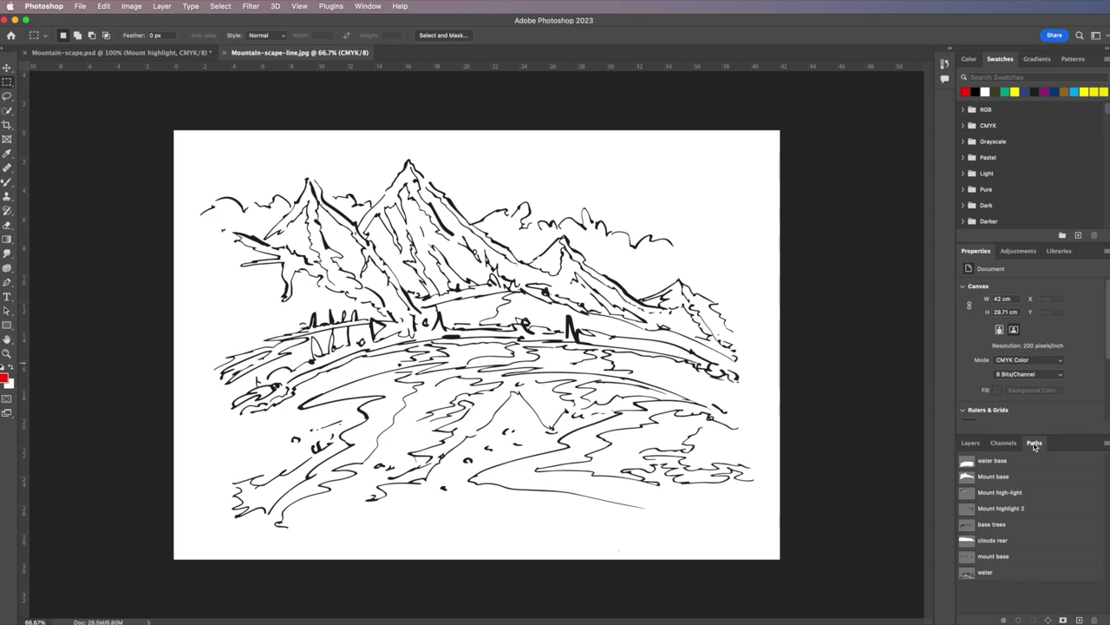
pyautogui.click(969, 575)
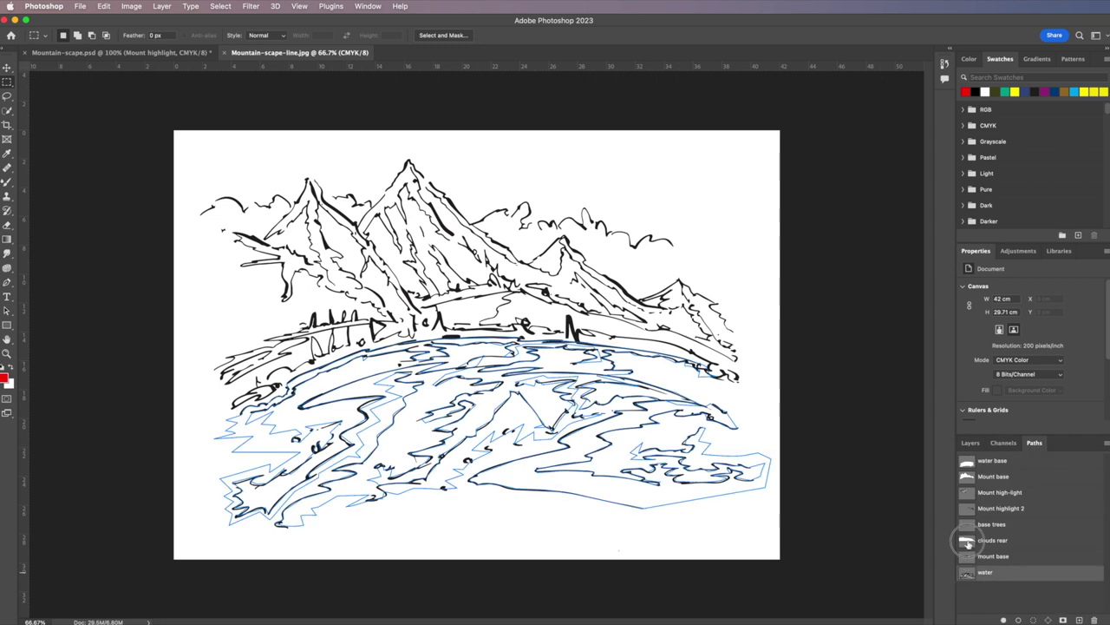
pyautogui.click(969, 540)
pyautogui.click(969, 524)
pyautogui.click(969, 510)
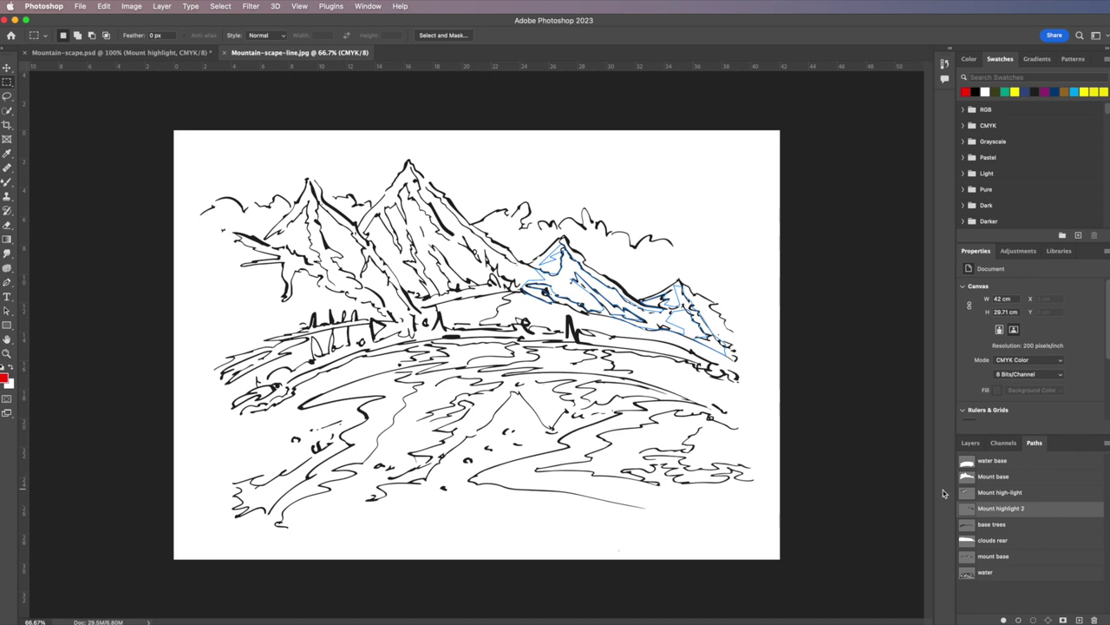
pyautogui.click(968, 462)
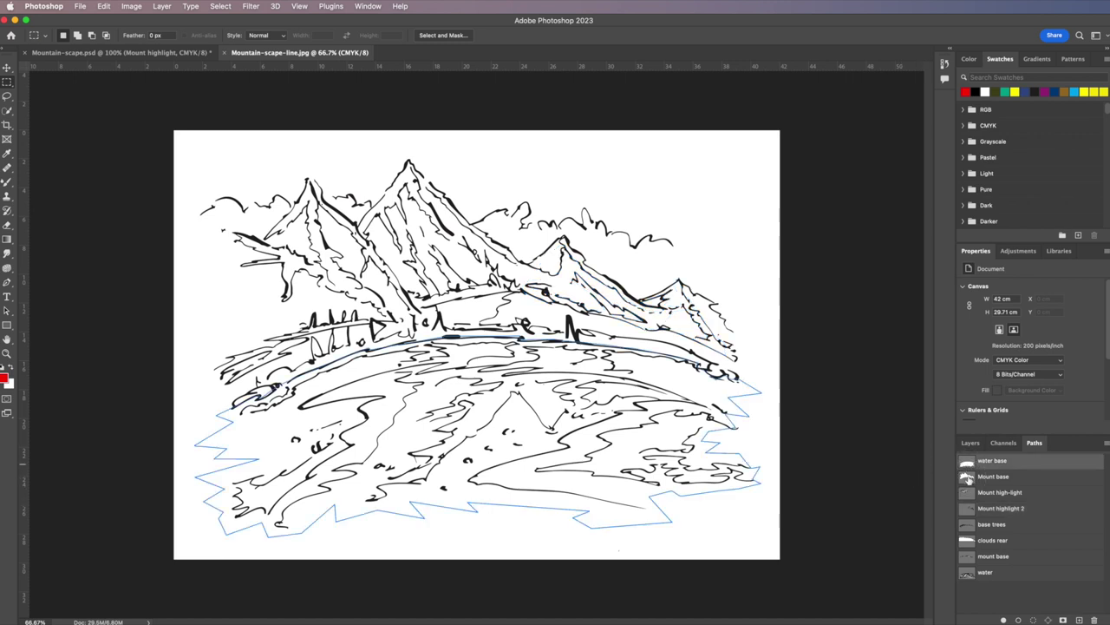
pyautogui.click(968, 478)
pyautogui.click(970, 495)
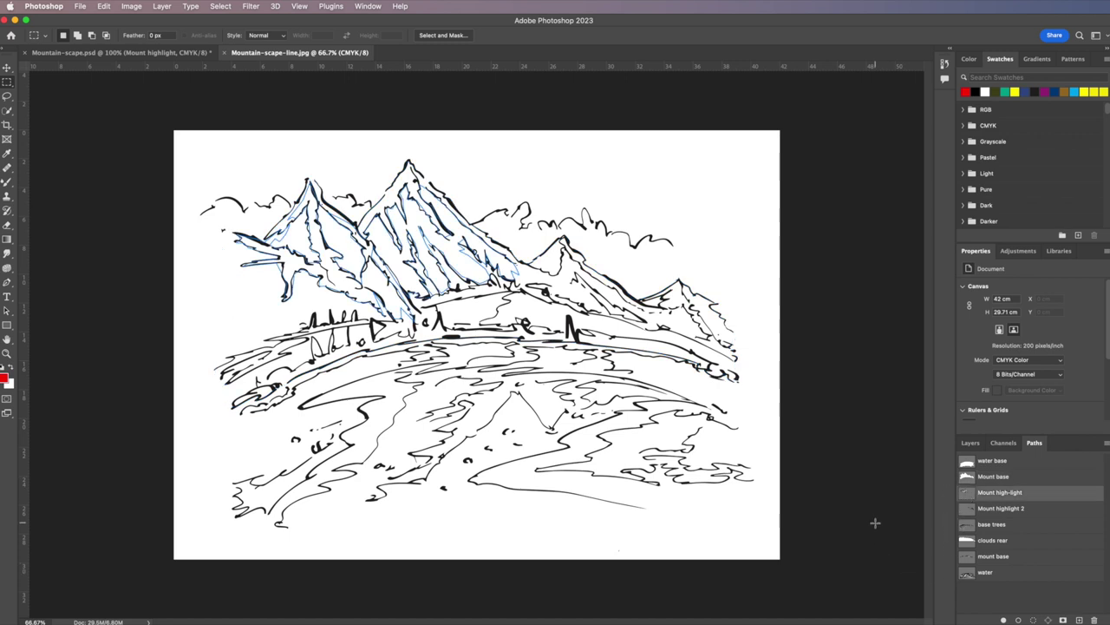
pyautogui.click(968, 526)
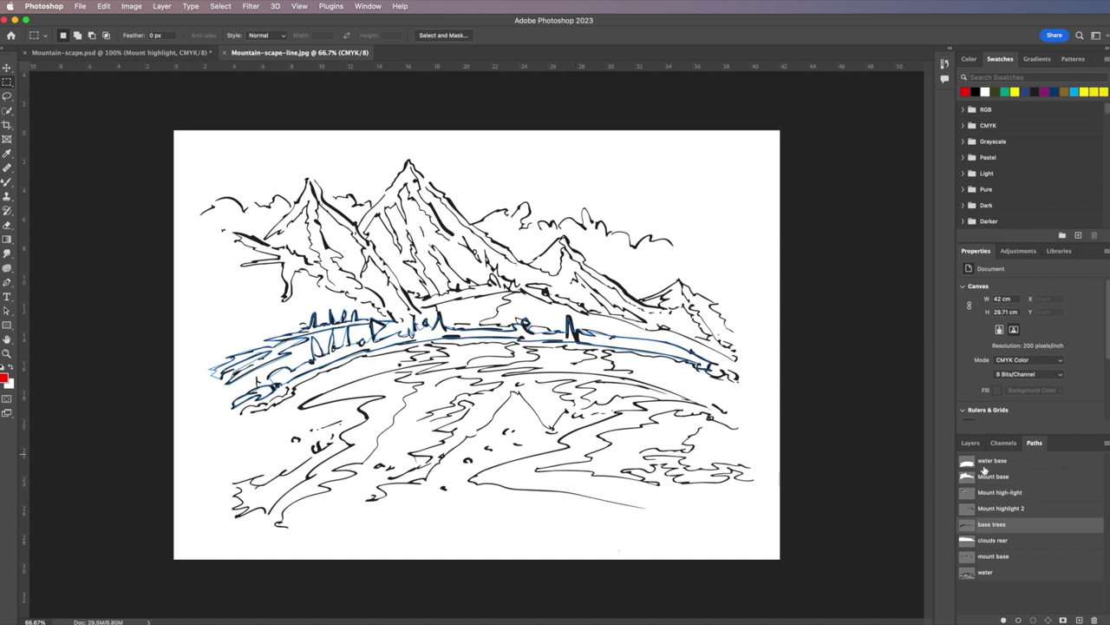
# Unlock the Background layer of the line drawing and rename it Line.
pyautogui.click(970, 443)
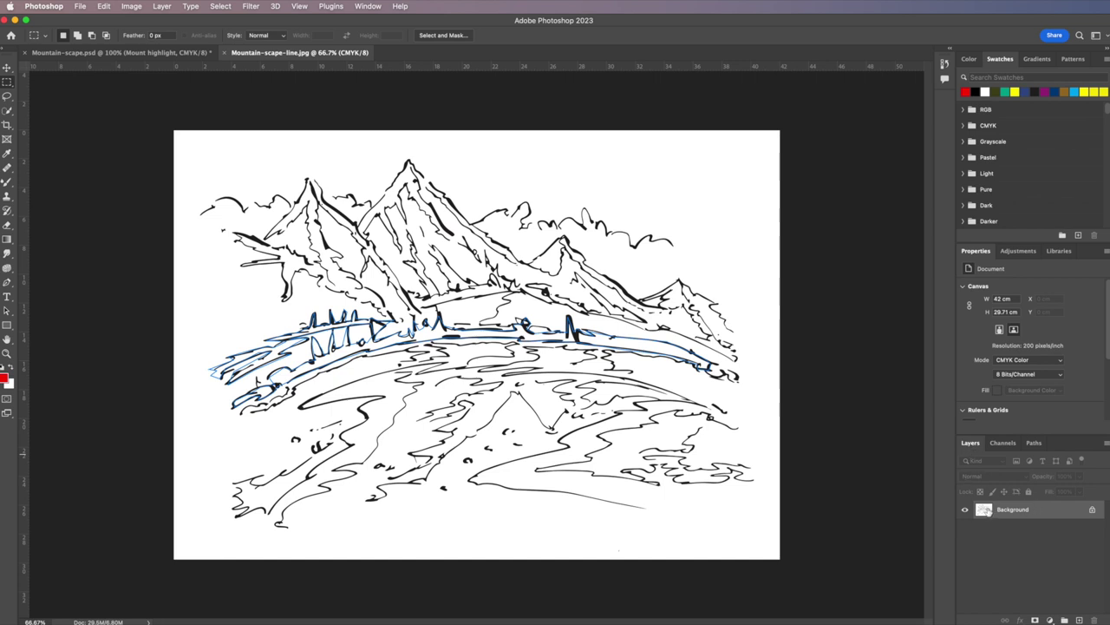
pyautogui.click(1092, 509)
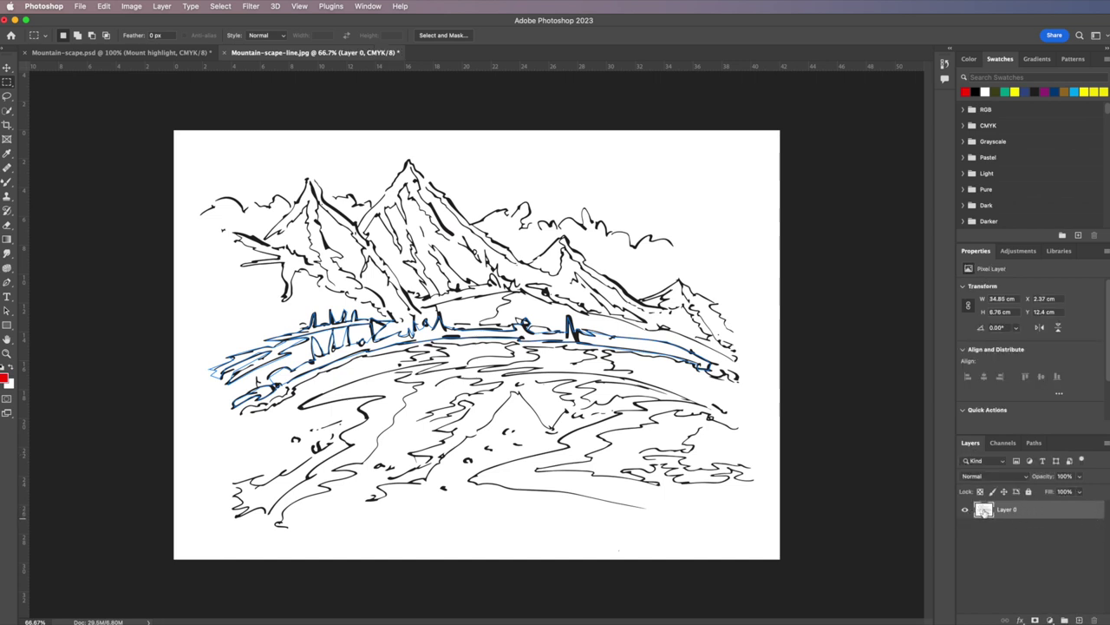
pyautogui.doubleClick(1008, 510)
pyautogui.write('Line')
pyautogui.press('Return')
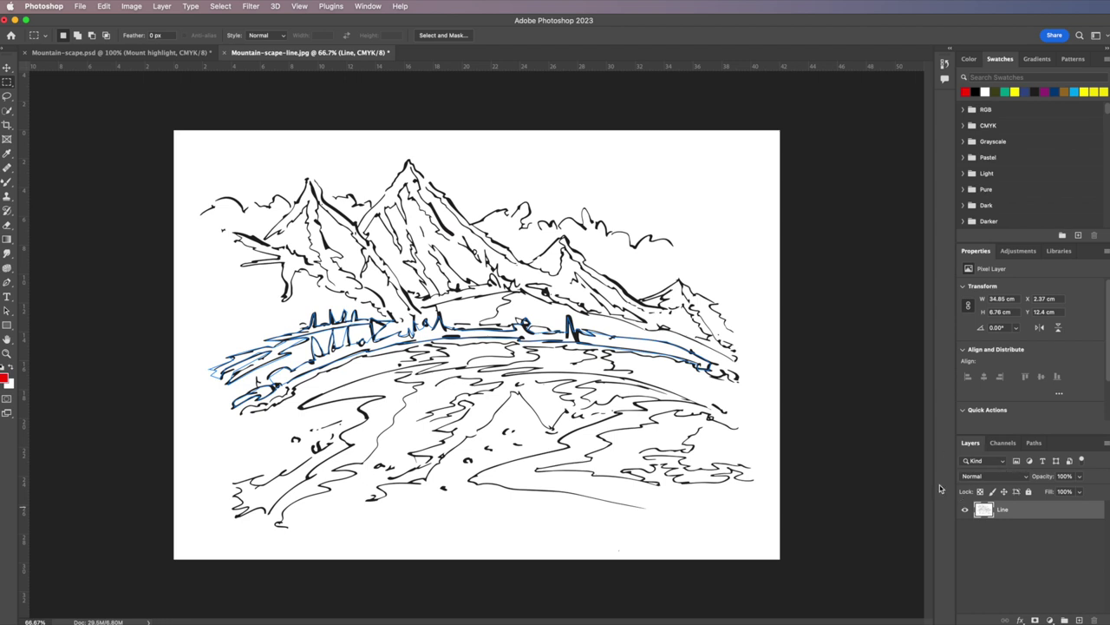
# Add a new layer beneath the Line layer and name it base color.
pyautogui.click(1079, 619)
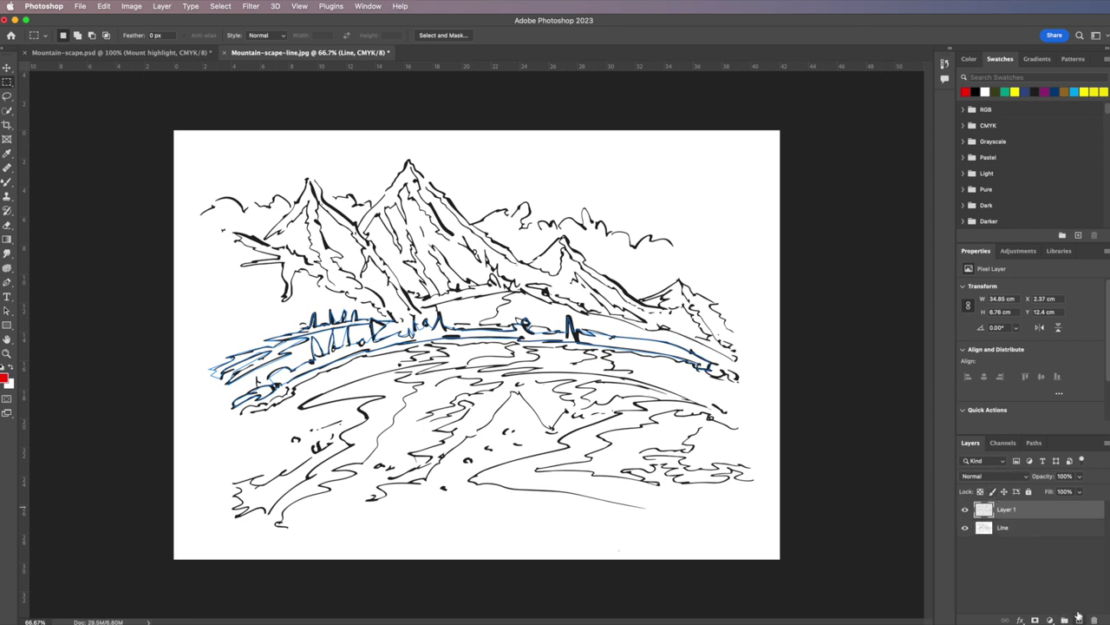
pyautogui.moveTo(1011, 511); pyautogui.dragTo(1014, 549)
pyautogui.doubleClick(1008, 527)
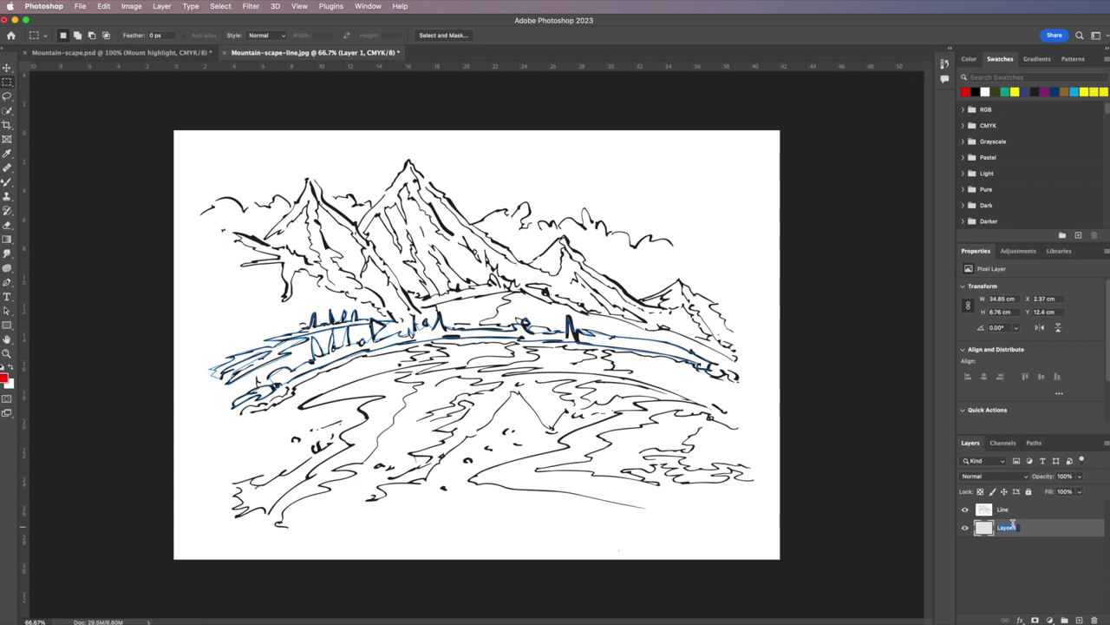
pyautogui.write('base color')
pyautogui.press('Return')
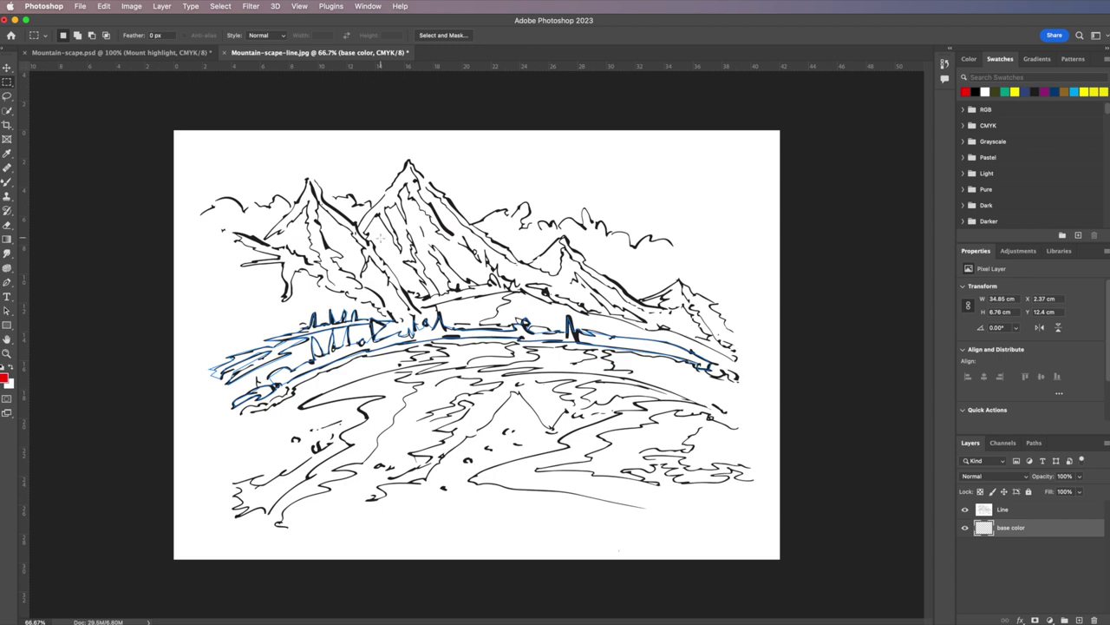
# Examine the line drawing's water base, Mount base, Mount high-light and Mount highlight 2 paths, and return to its layers.
pyautogui.scroll(2, 381, 235)
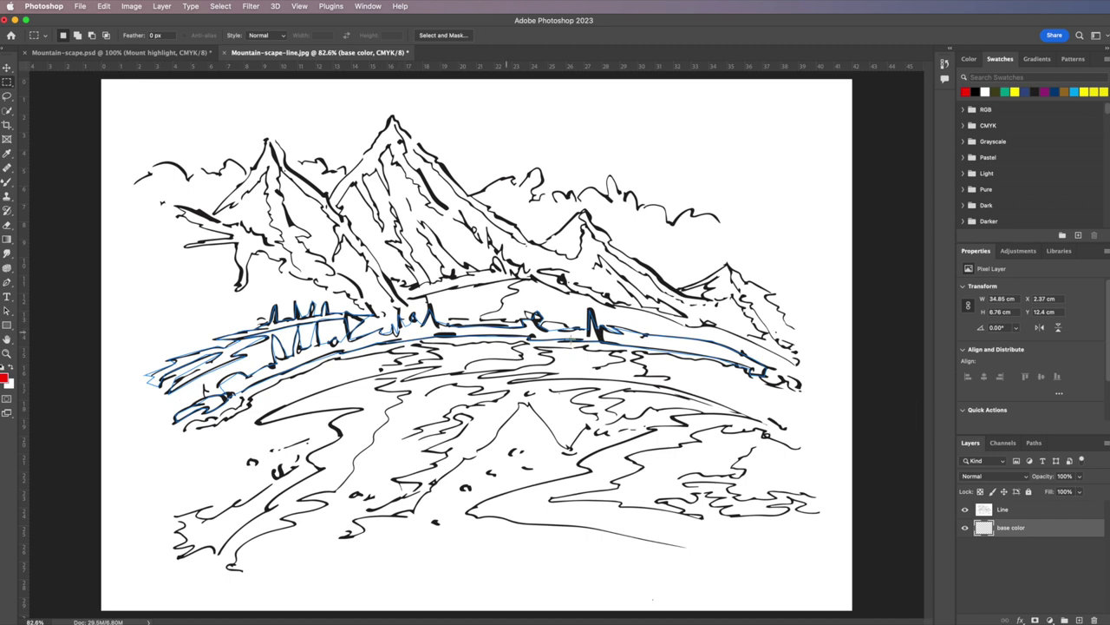
pyautogui.click(1036, 442)
pyautogui.click(993, 604)
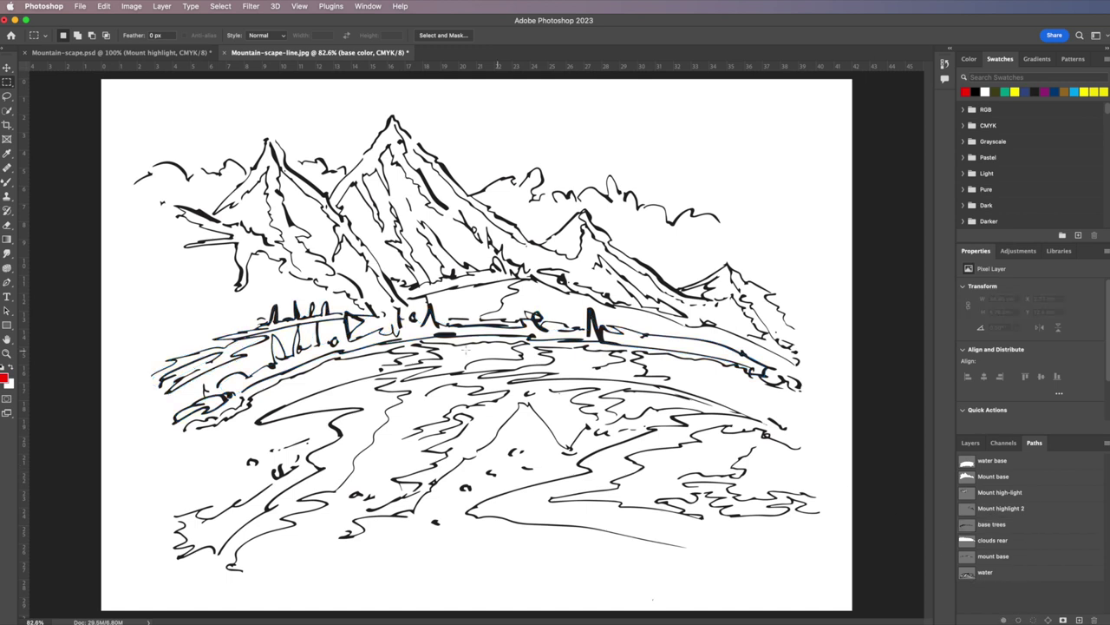
pyautogui.click(1009, 461)
pyautogui.click(1011, 477)
pyautogui.click(1013, 492)
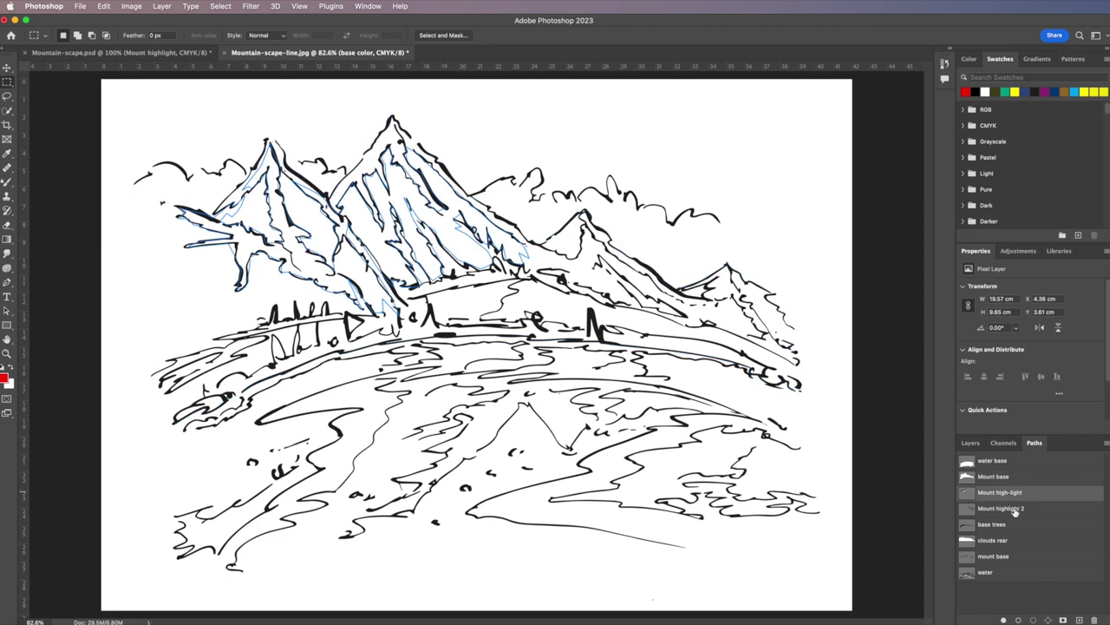
pyautogui.click(1009, 508)
pyautogui.click(1004, 596)
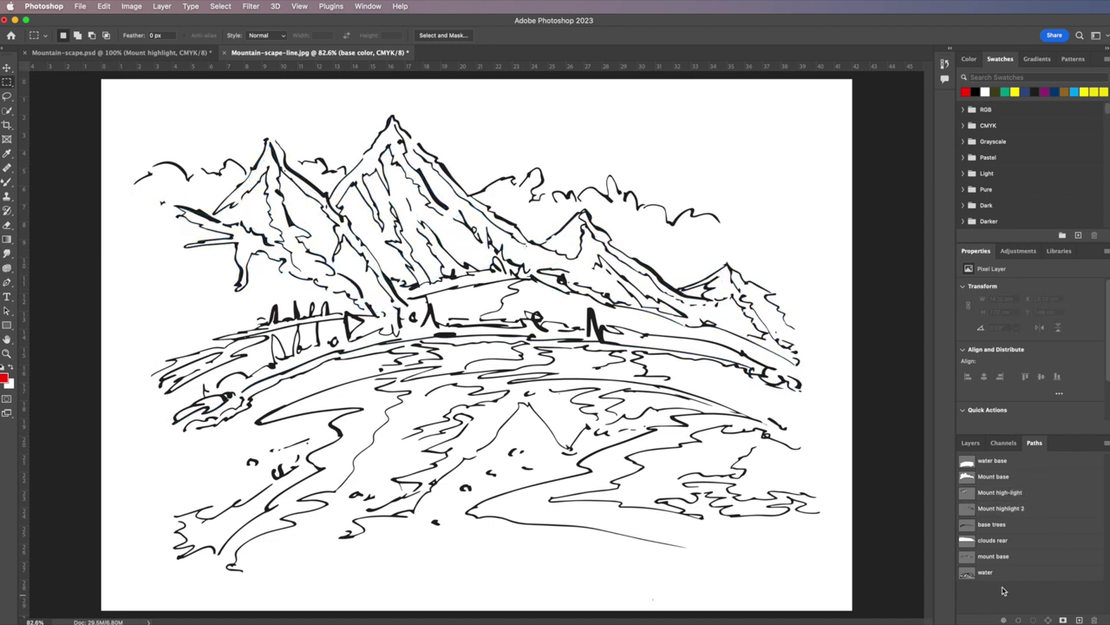
pyautogui.click(971, 443)
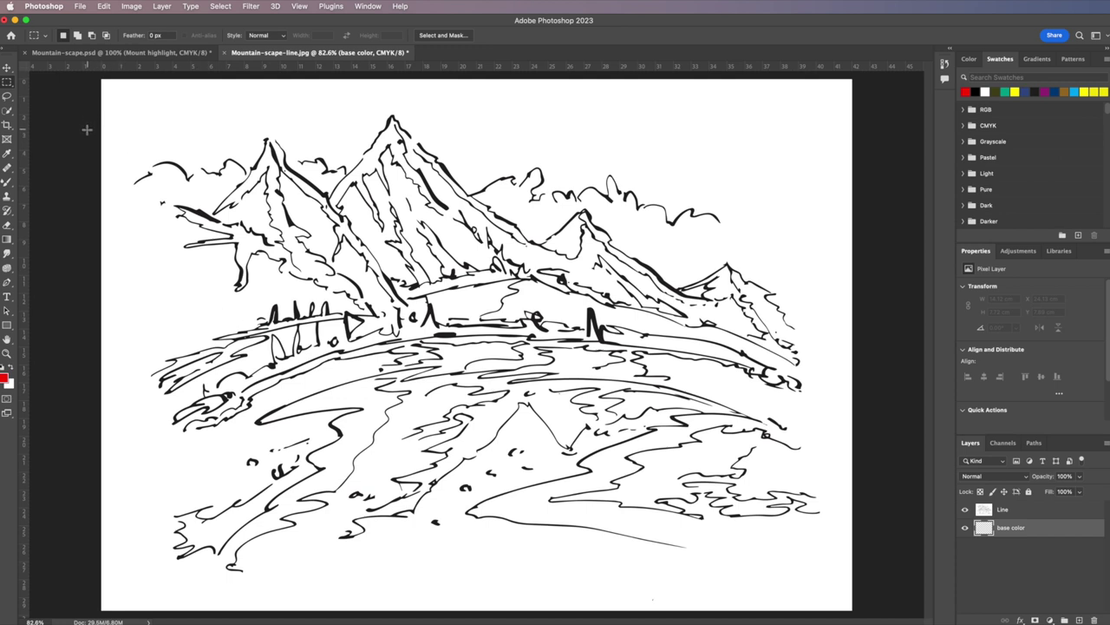
# Outline a rough Polygonal Lasso selection about 22.8 cm wide and 25.4 cm high over the left part of the line drawing.
pyautogui.click(7, 95)
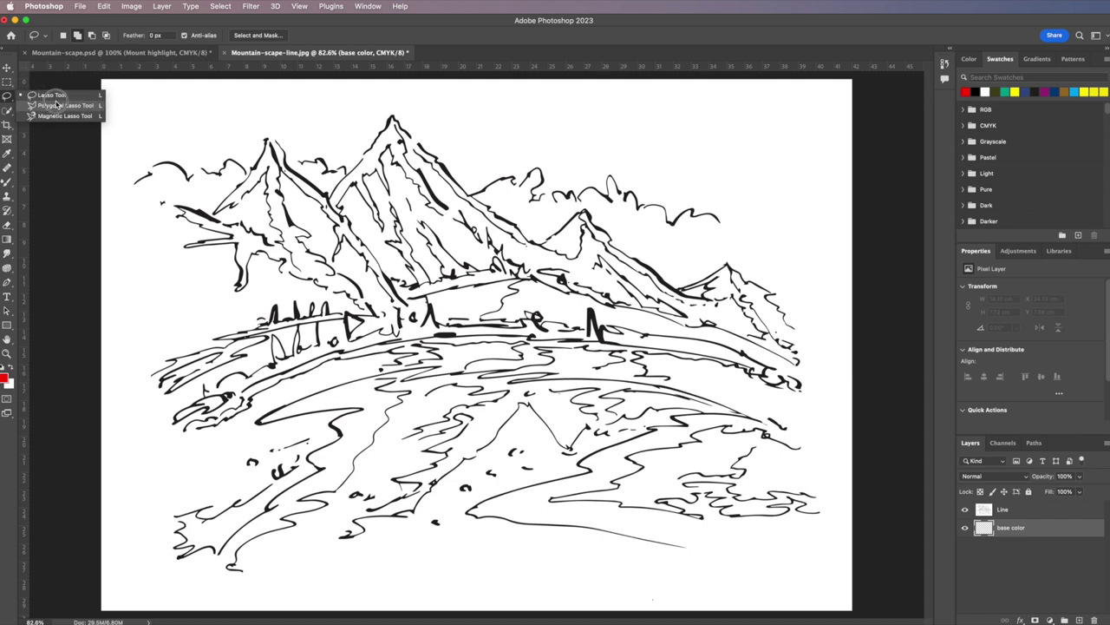
pyautogui.click(59, 105)
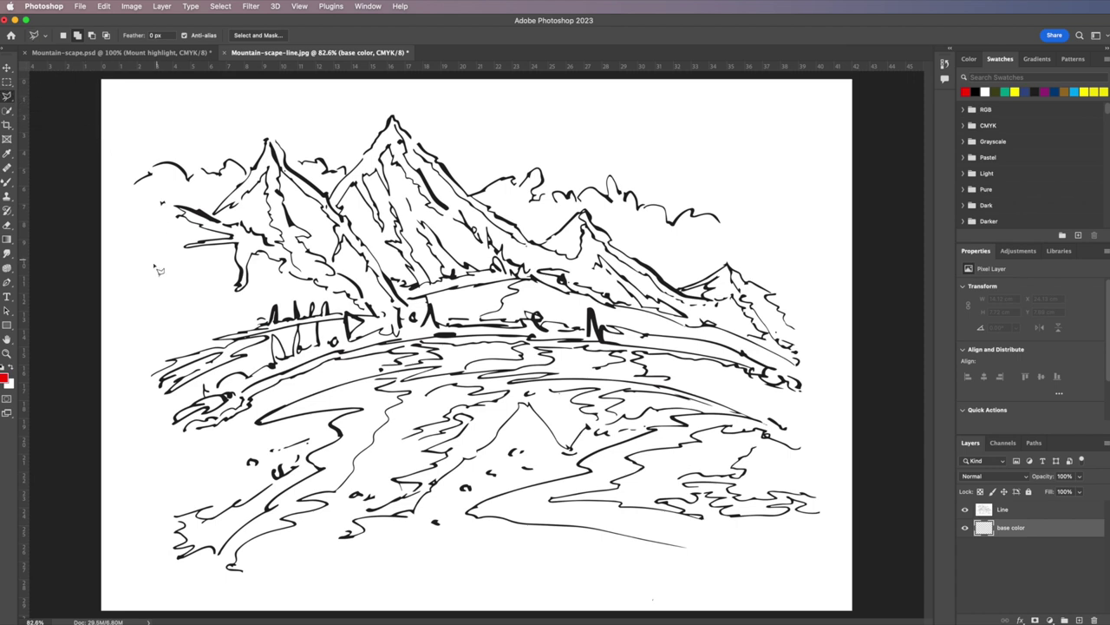
pyautogui.click(166, 319)
pyautogui.click(132, 356)
pyautogui.click(160, 438)
pyautogui.click(222, 455)
pyautogui.click(177, 510)
pyautogui.click(267, 575)
pyautogui.click(459, 571)
pyautogui.click(423, 524)
pyautogui.click(523, 555)
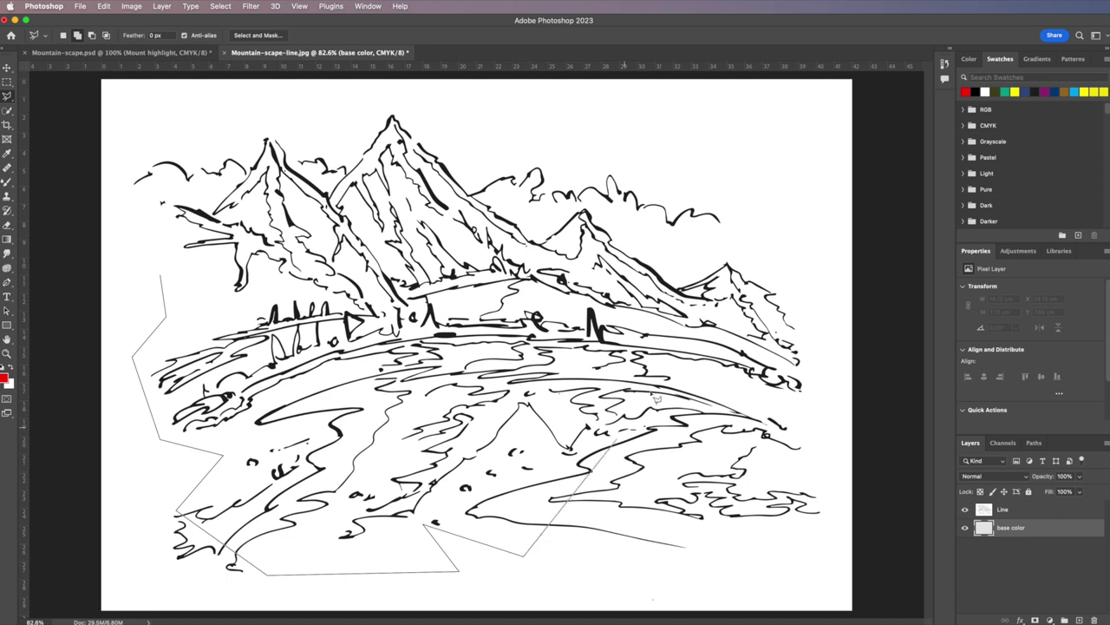
pyautogui.click(350, 122)
pyautogui.click(200, 122)
pyautogui.click(117, 147)
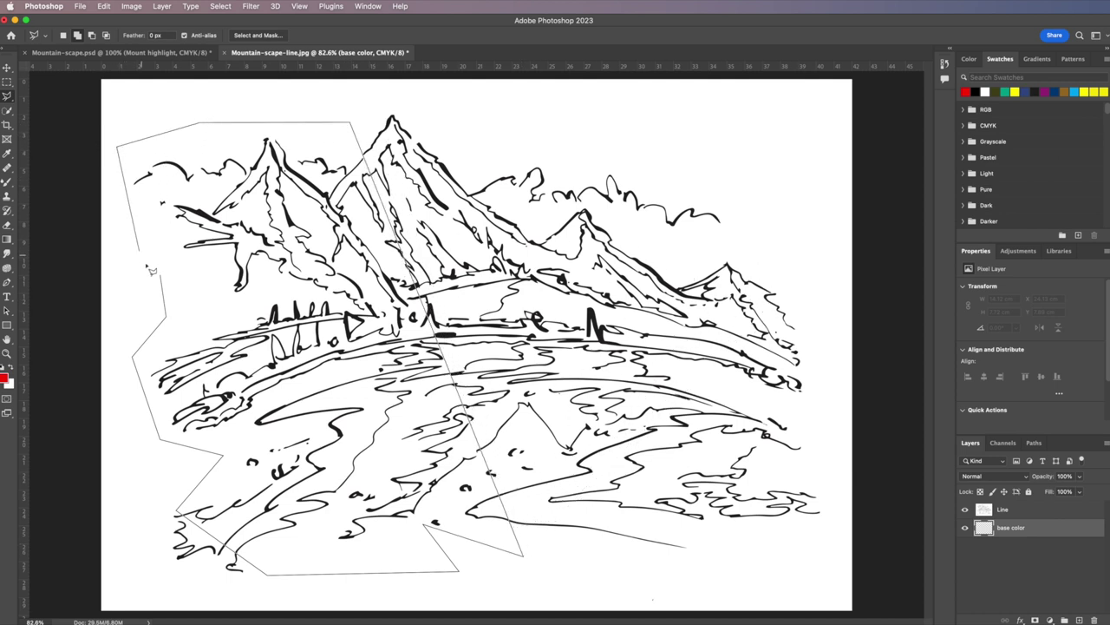
pyautogui.click(165, 282)
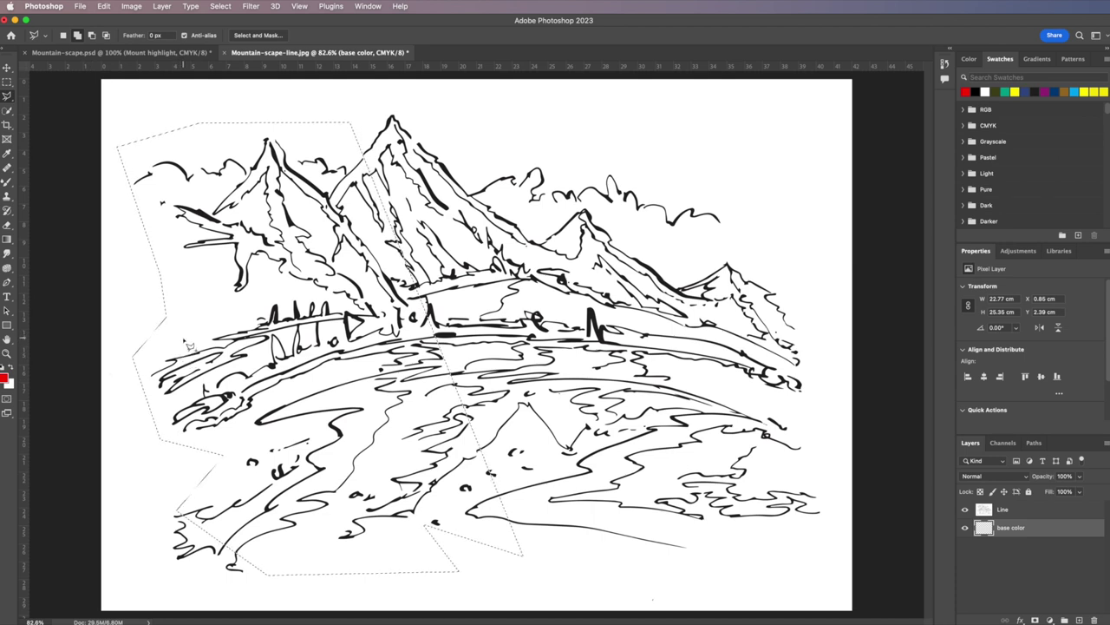
# Switch to the Mountain-scene folder in Finder and view the lake photo screenshot and Tile-mountain-scene.png.
pyautogui.click(25, 19)
pyautogui.click(194, 271)
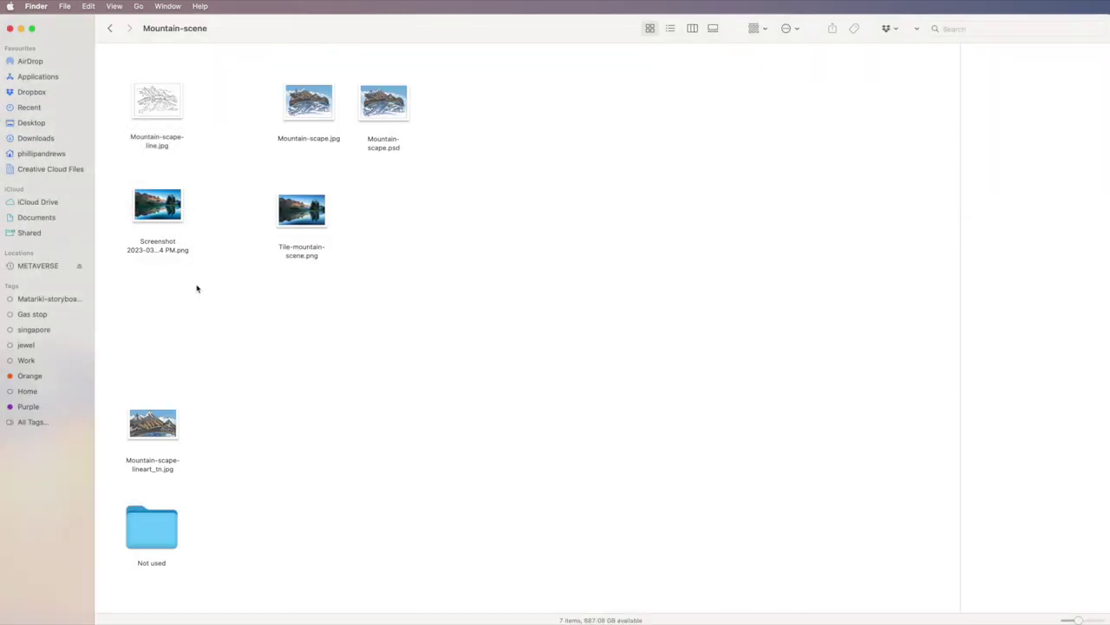
pyautogui.doubleClick(168, 214)
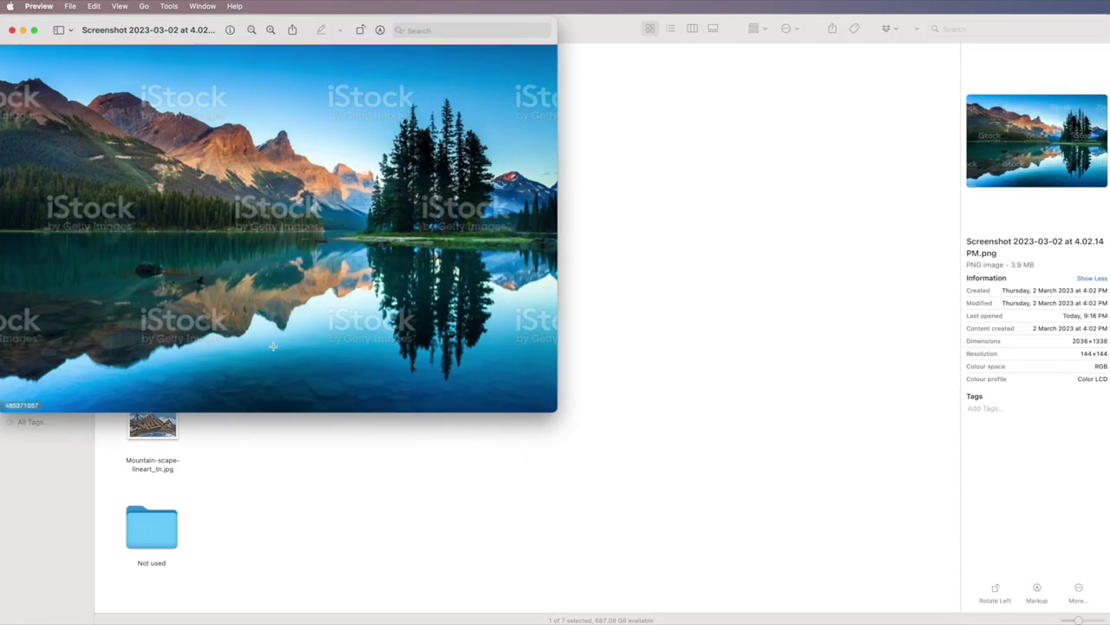
pyautogui.click(11, 32)
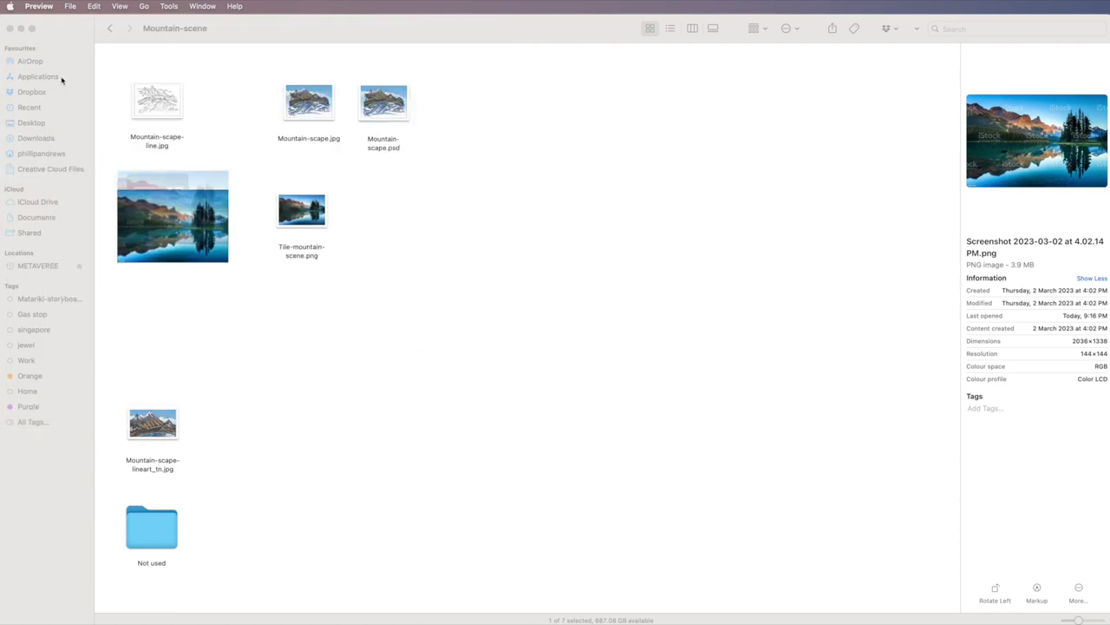
pyautogui.doubleClick(311, 214)
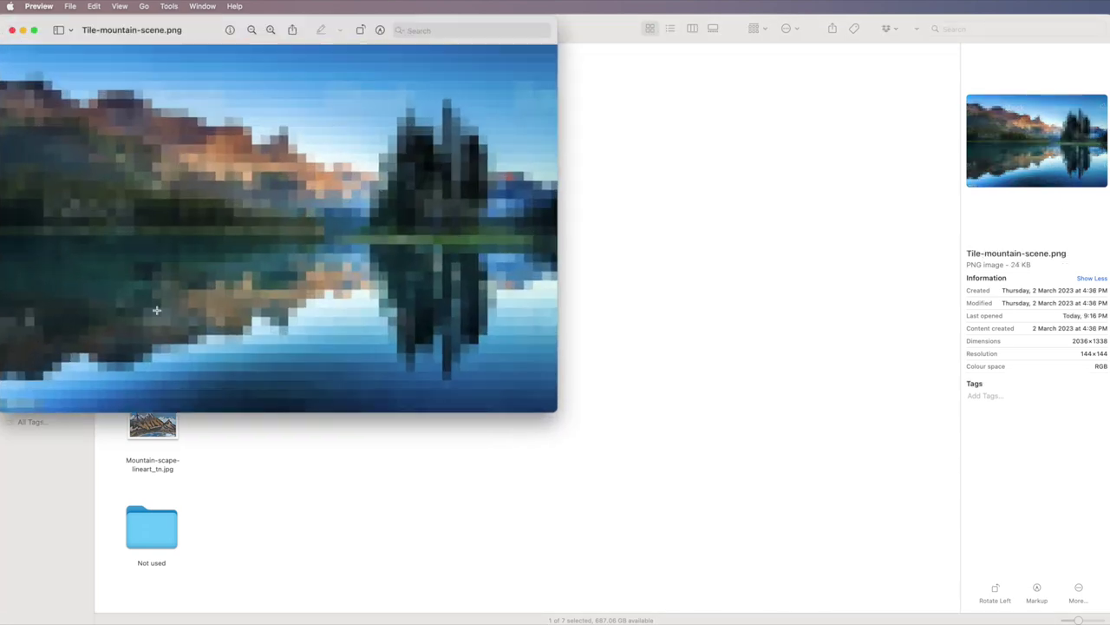
pyautogui.click(13, 30)
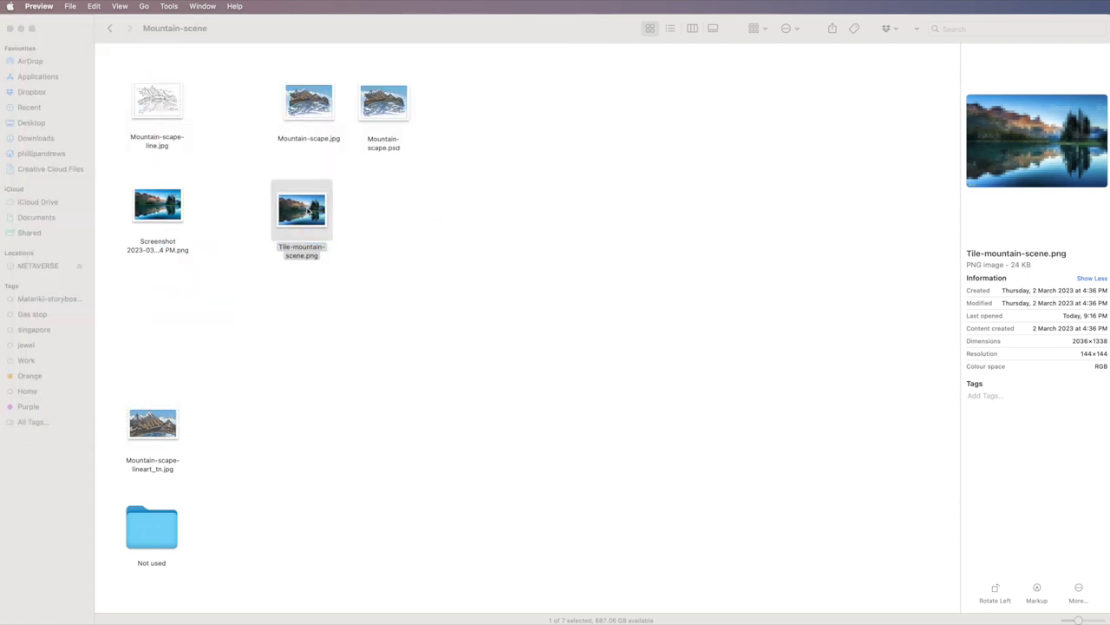
# Open the lake photo Screenshot 2023-03-02 at 4.02.14 PM.png in Adobe Photoshop 2023.
pyautogui.moveTo(161, 212)
pyautogui.mouseDown()
pyautogui.moveTo(195, 313)
pyautogui.moveTo(273, 438)
pyautogui.moveTo(191, 382)
pyautogui.moveTo(162, 211)
pyautogui.moveTo(322, 349)
pyautogui.moveTo(397, 362)
pyautogui.moveTo(176, 206)
pyautogui.moveTo(382, 387)
pyautogui.moveTo(597, 551)
pyautogui.moveTo(639, 621)
pyautogui.moveTo(202, 255)
pyautogui.moveTo(165, 208)
pyautogui.mouseUp()
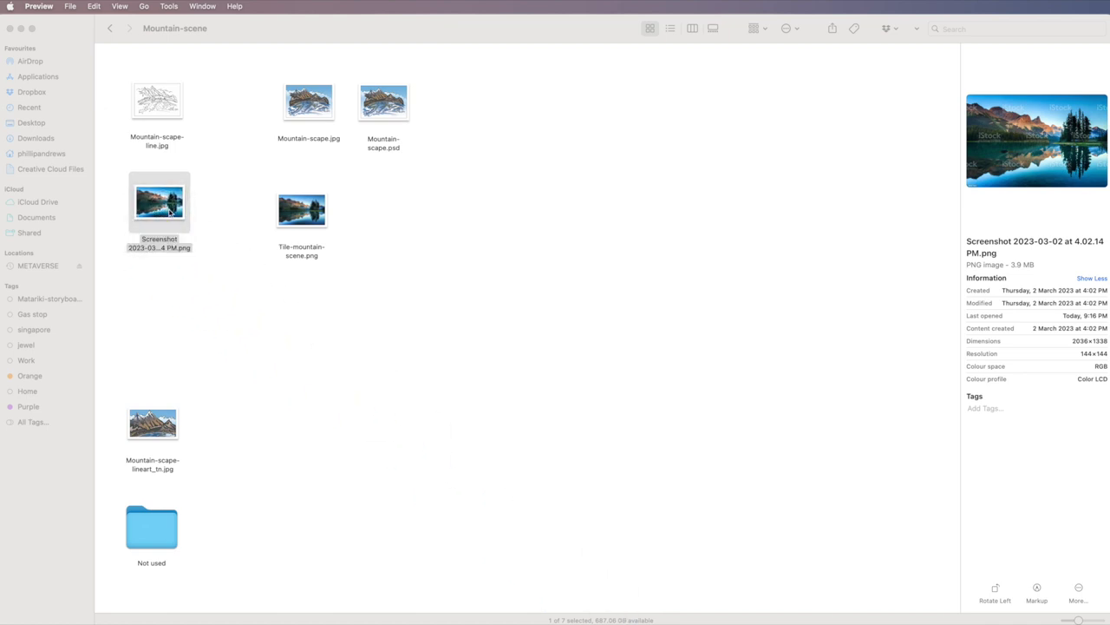
pyautogui.rightClick(177, 211)
pyautogui.moveTo(230, 229)
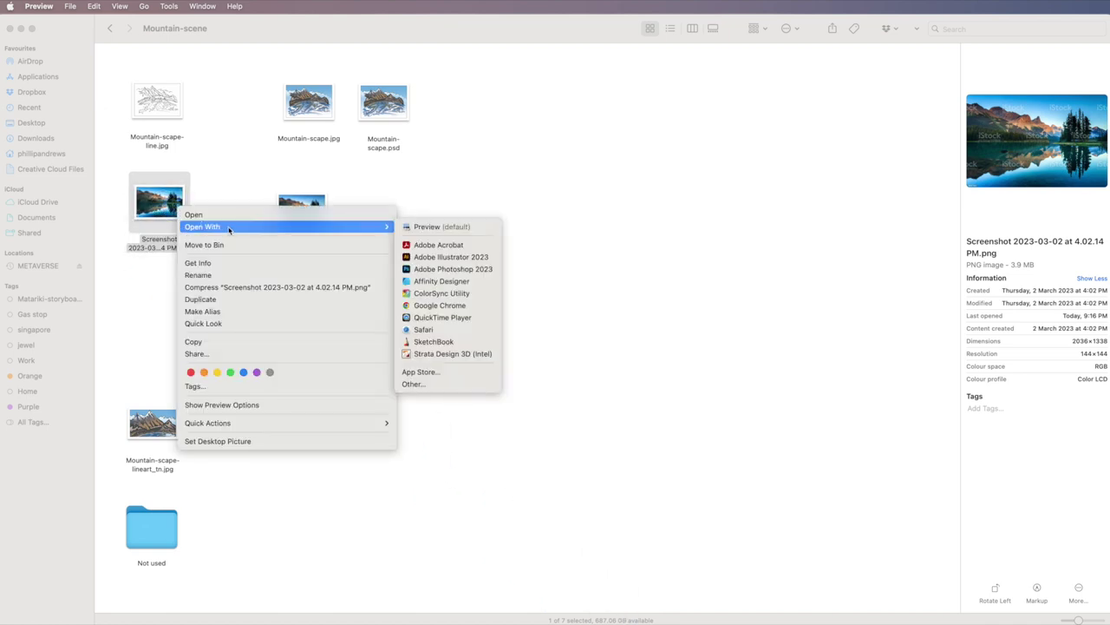
pyautogui.click(440, 271)
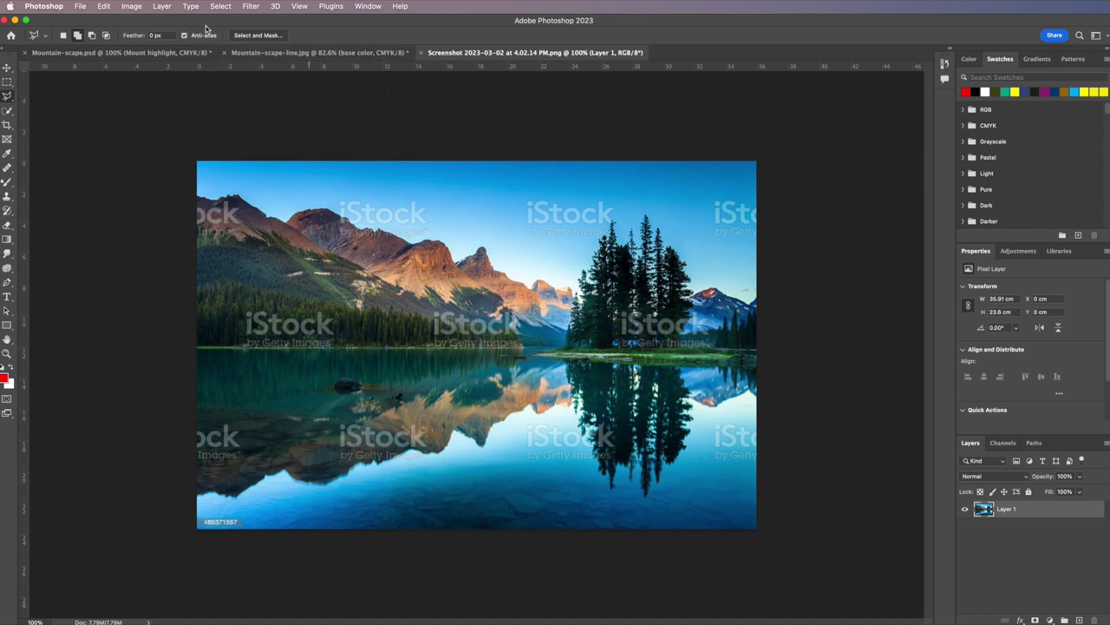
# Apply the Pixelate Mosaic filter with a cell size of 58 to the lake photo, undoing and redoing it to compare.
pyautogui.click(253, 7)
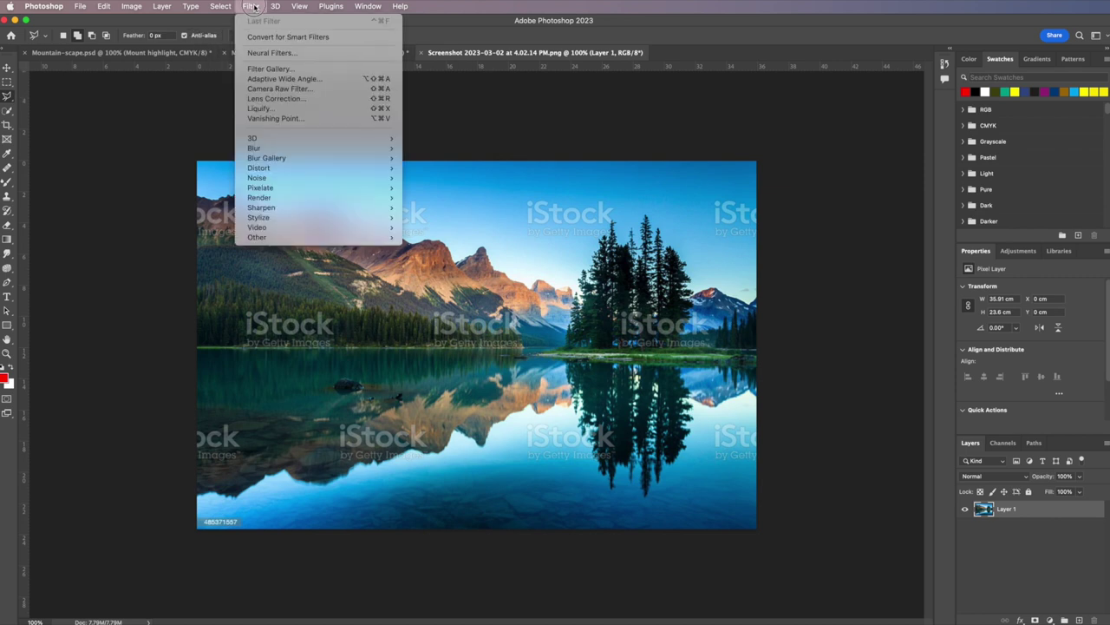
pyautogui.moveTo(283, 217)
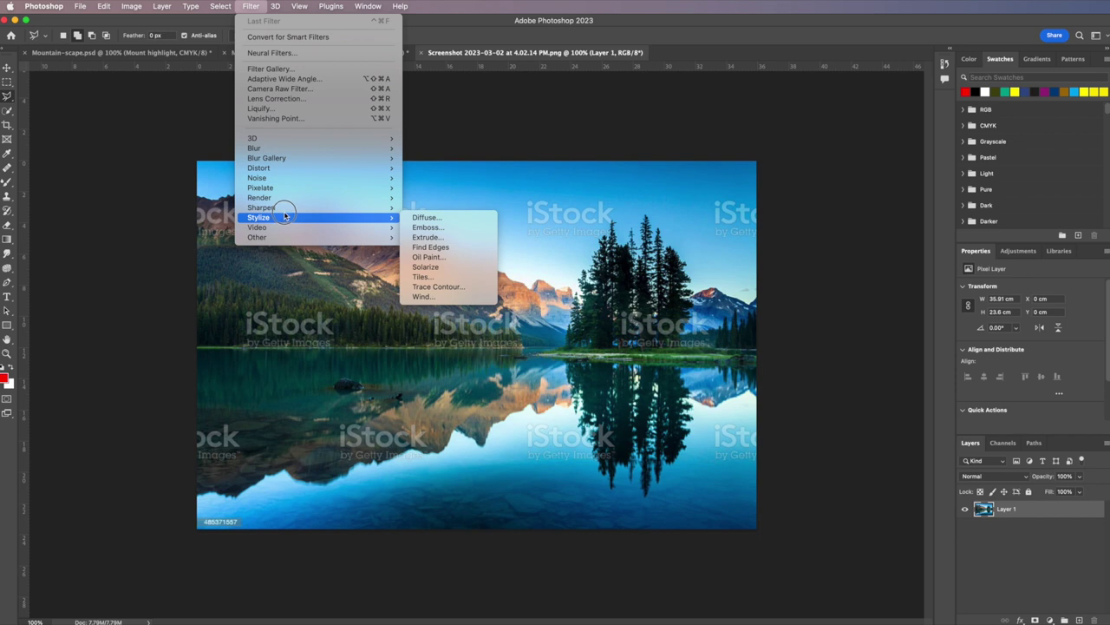
pyautogui.moveTo(298, 190)
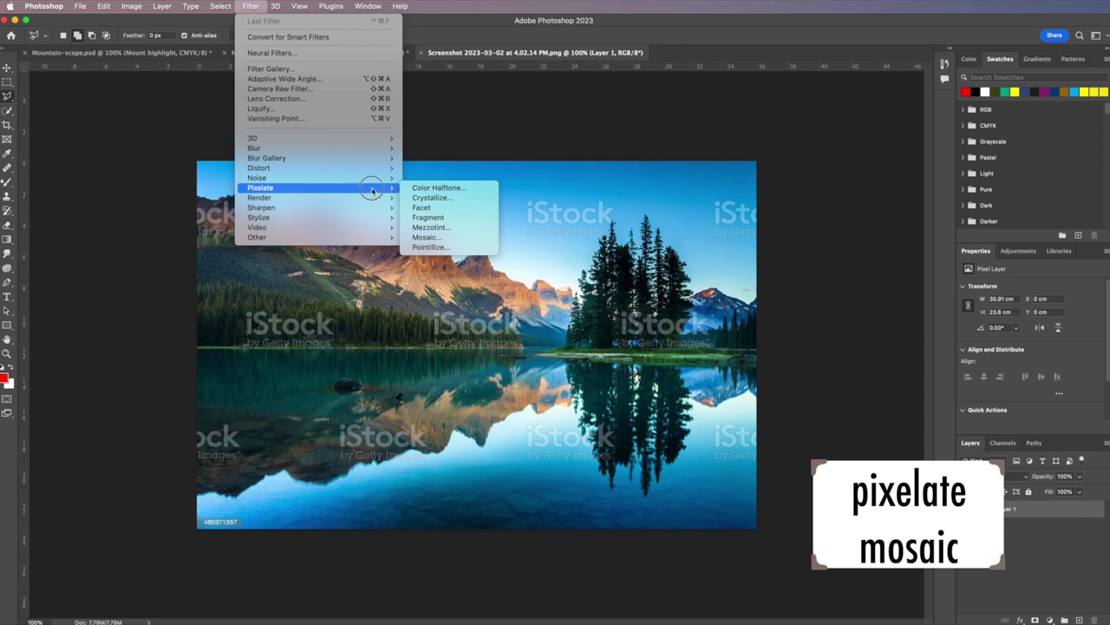
pyautogui.click(414, 238)
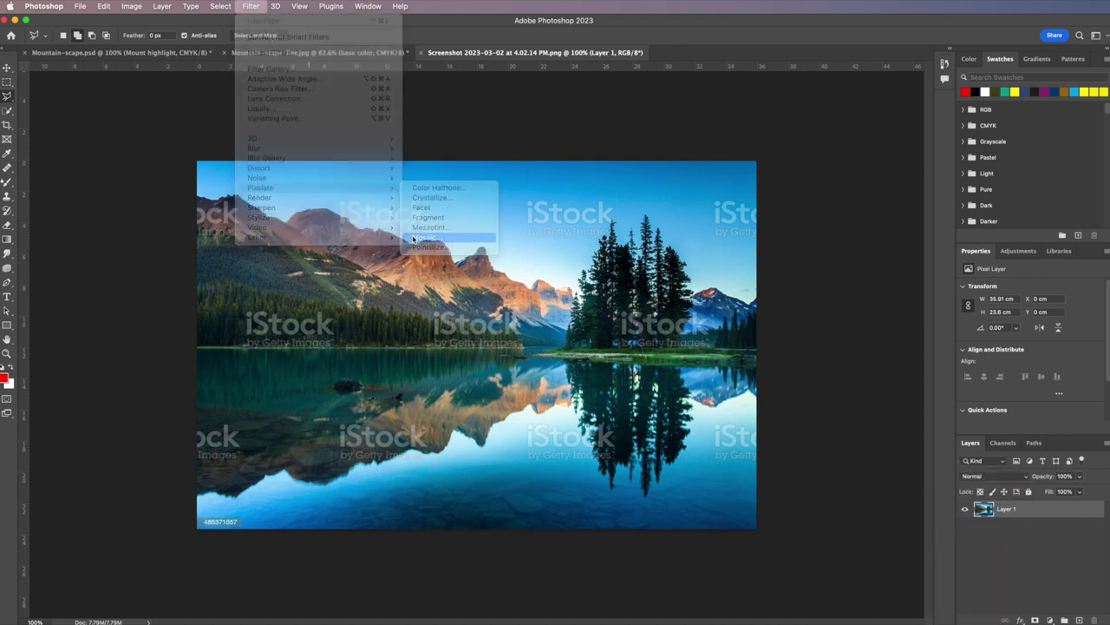
pyautogui.moveTo(655, 371); pyautogui.dragTo(646, 371)
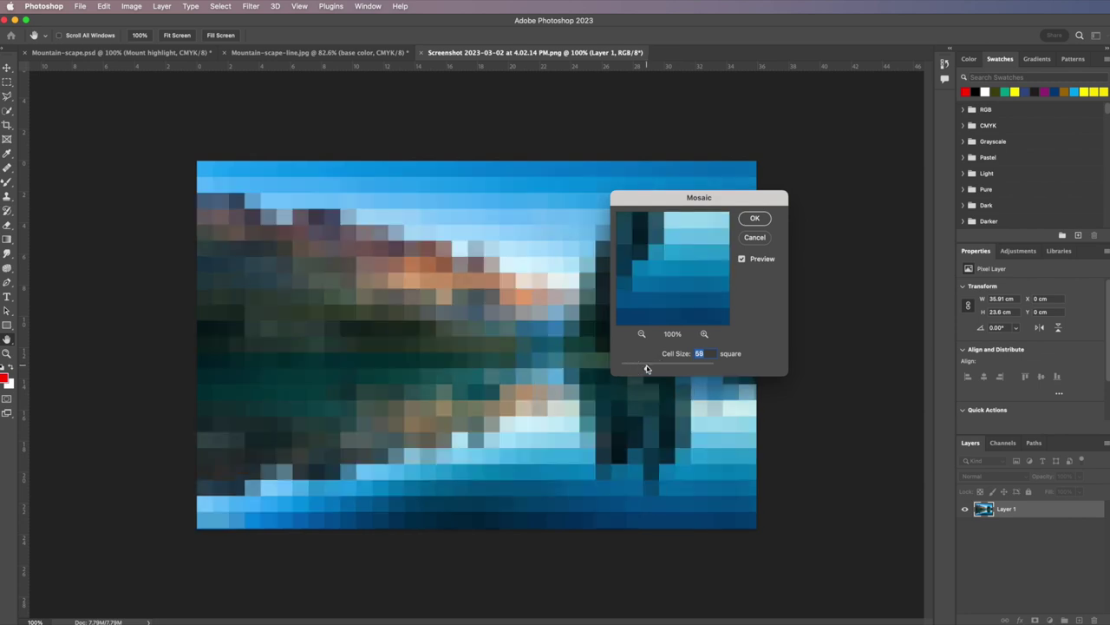
pyautogui.click(755, 222)
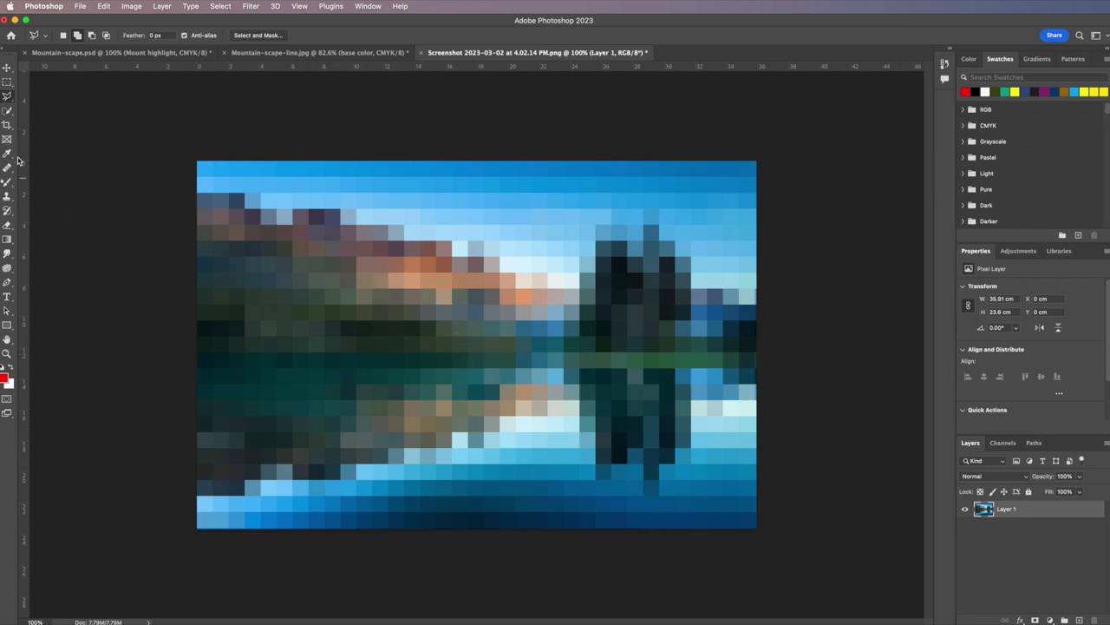
pyautogui.press('super+z')
pyautogui.press('super+shift+z')
# Return to Mountain-scape-line.jpg and arrange it with the mosaic photo in a 2-up Horizontal layout.
pyautogui.click(354, 54)
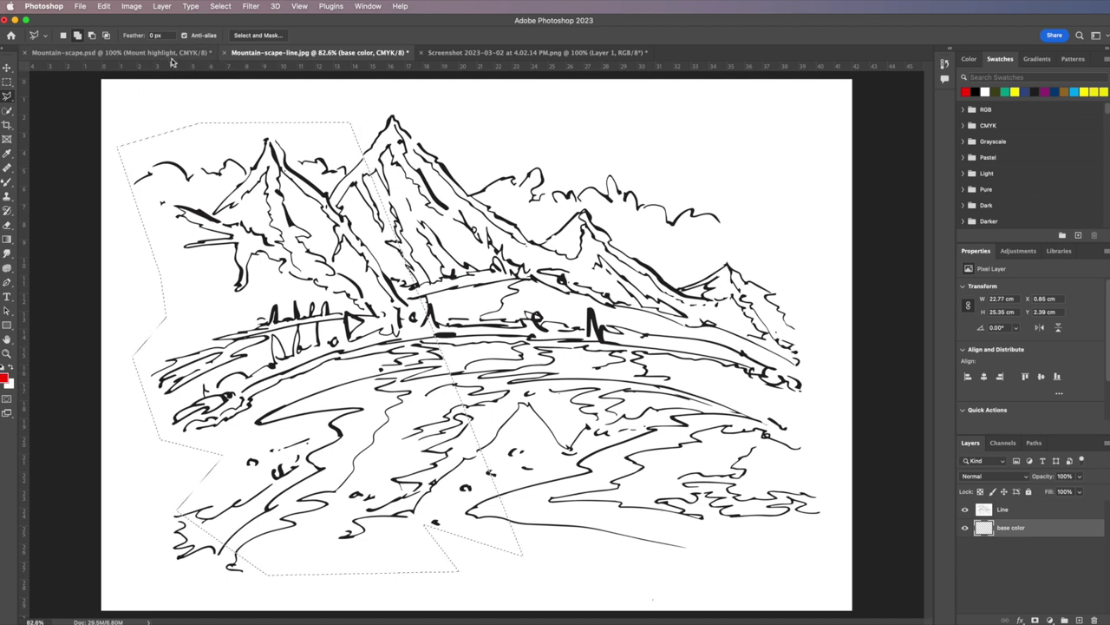
pyautogui.click(365, 7)
pyautogui.moveTo(404, 31)
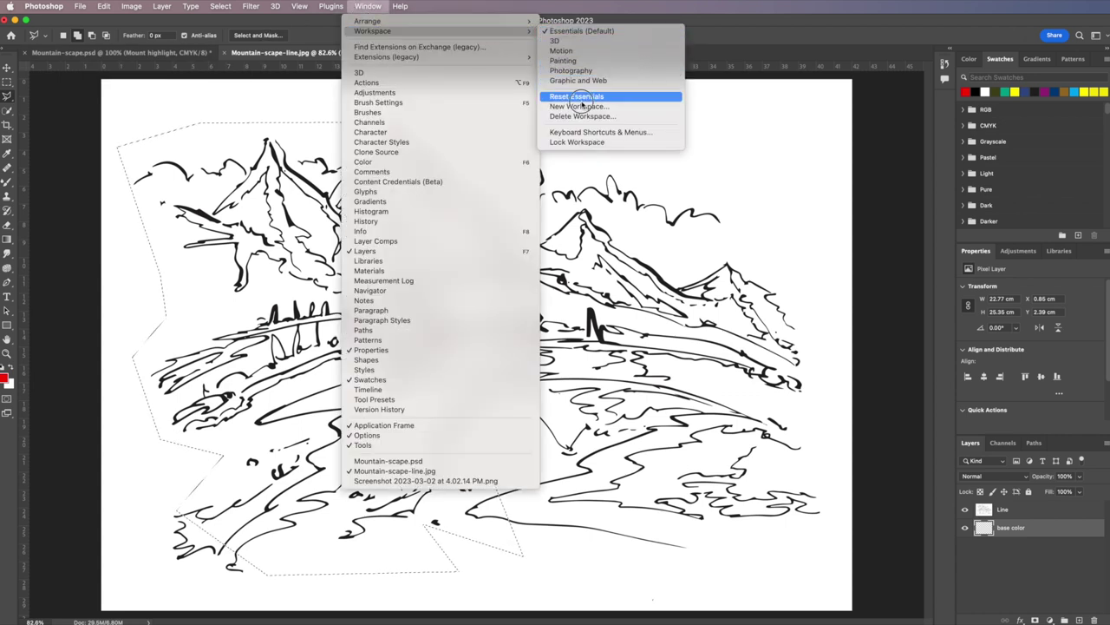
pyautogui.moveTo(512, 21)
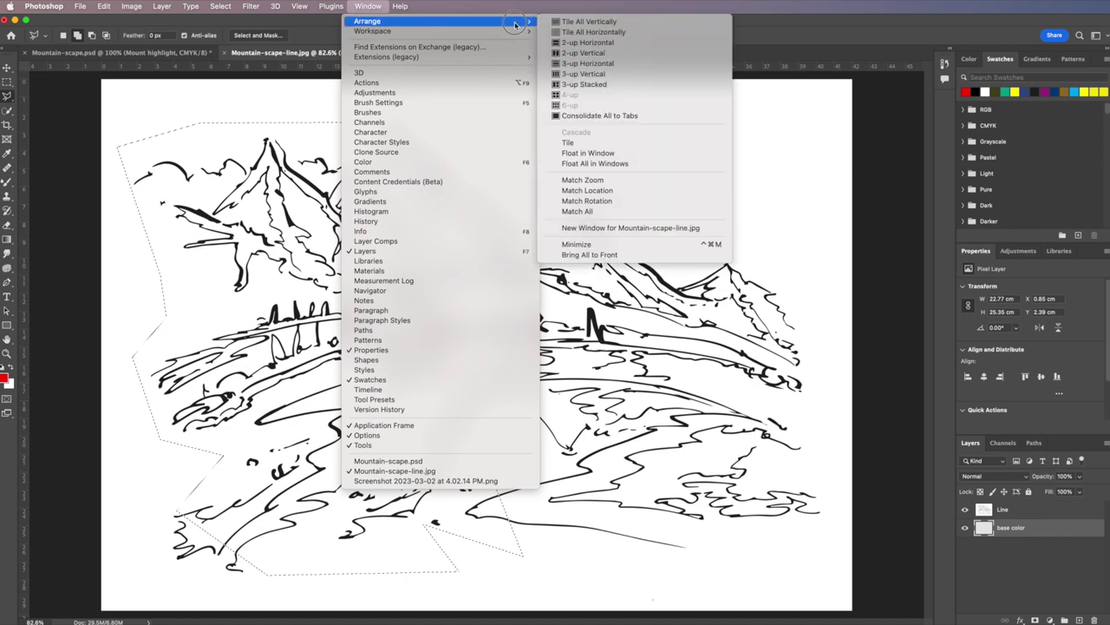
pyautogui.click(588, 41)
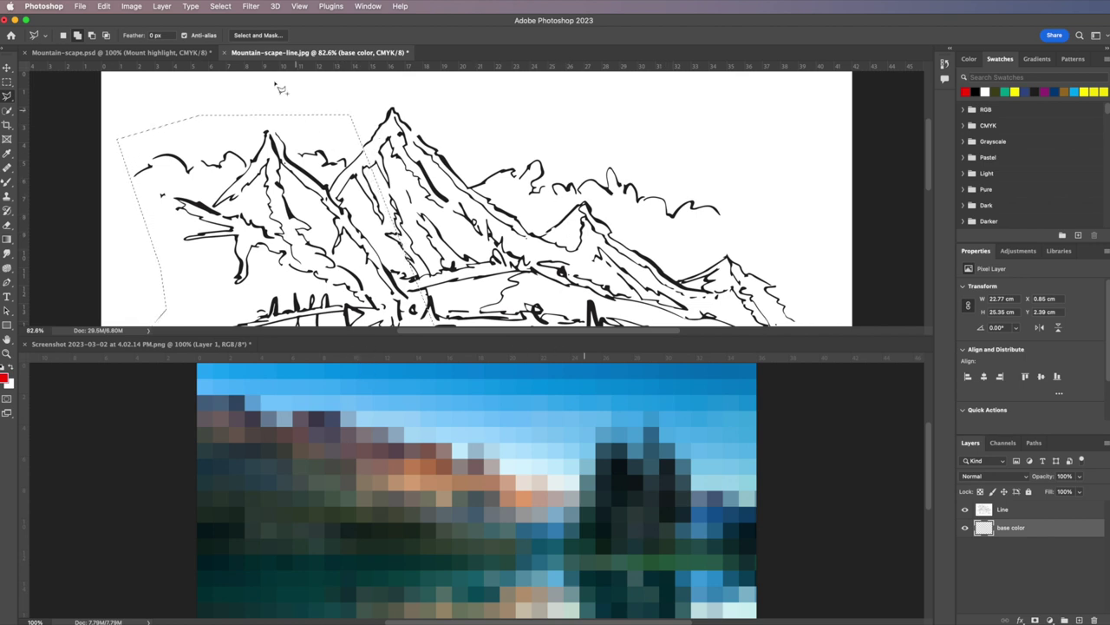
# Arrange the line drawing and the mosaic photo side by side in a 2-up Vertical layout.
pyautogui.click(368, 7)
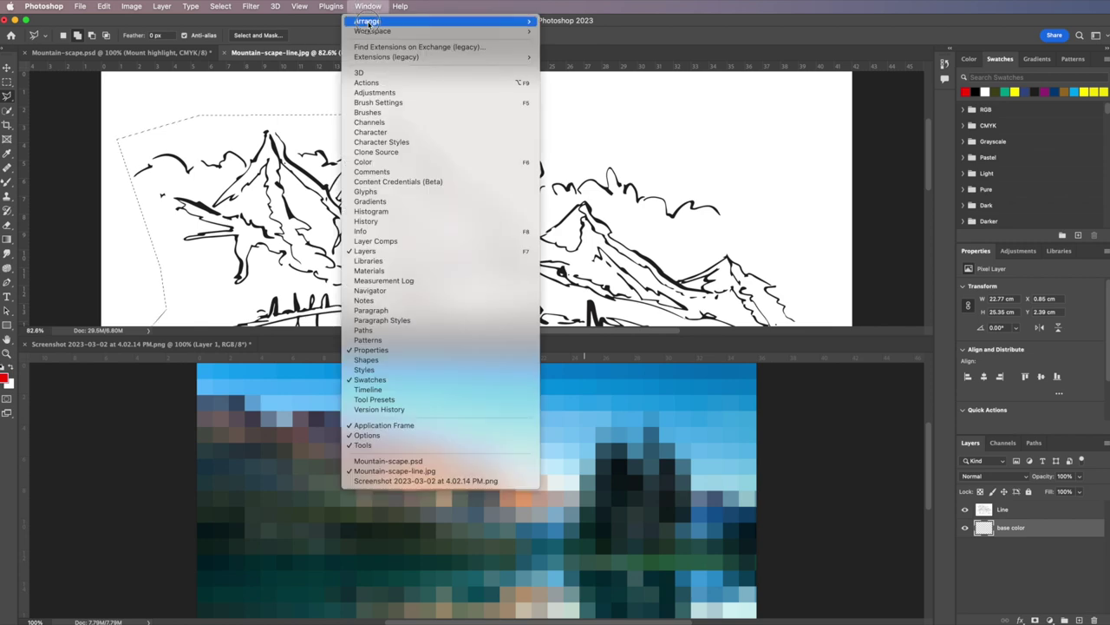
pyautogui.moveTo(464, 23)
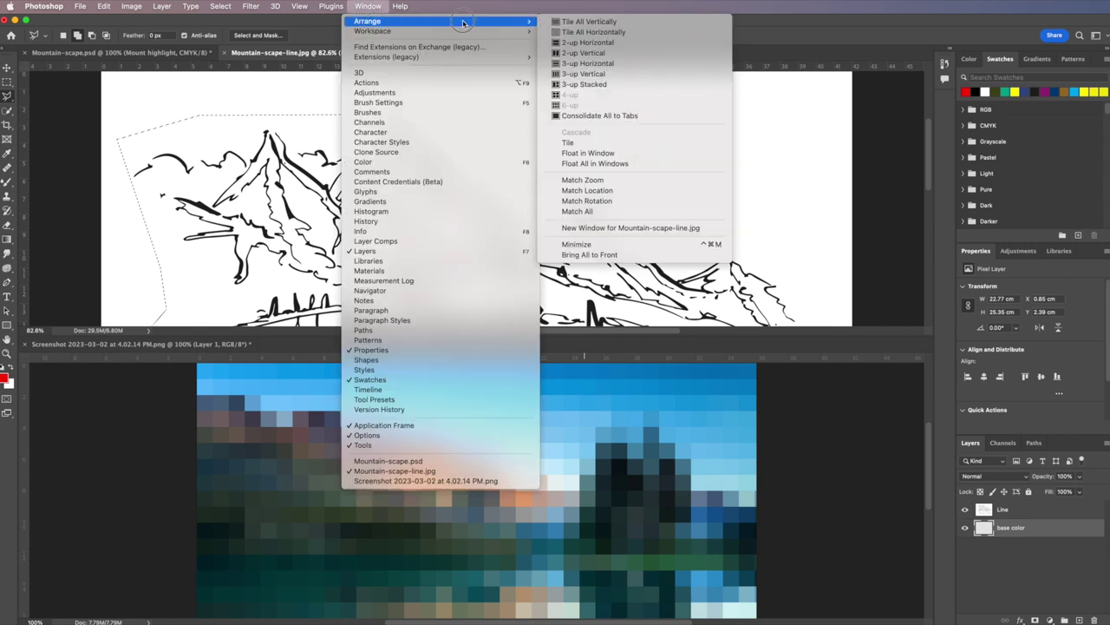
pyautogui.click(586, 52)
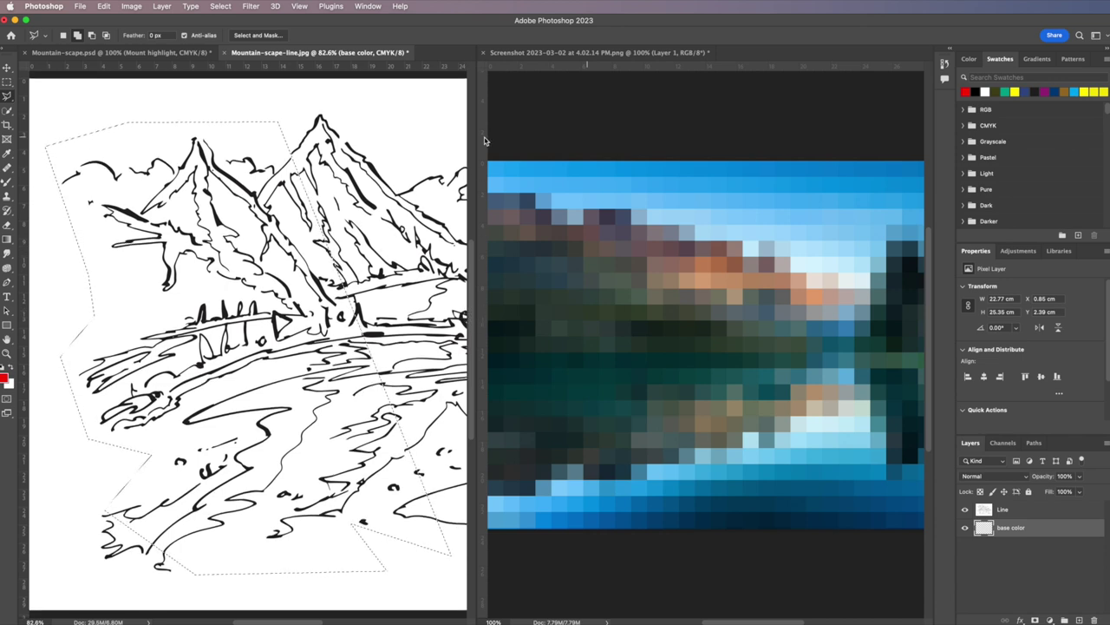
pyautogui.click(484, 144)
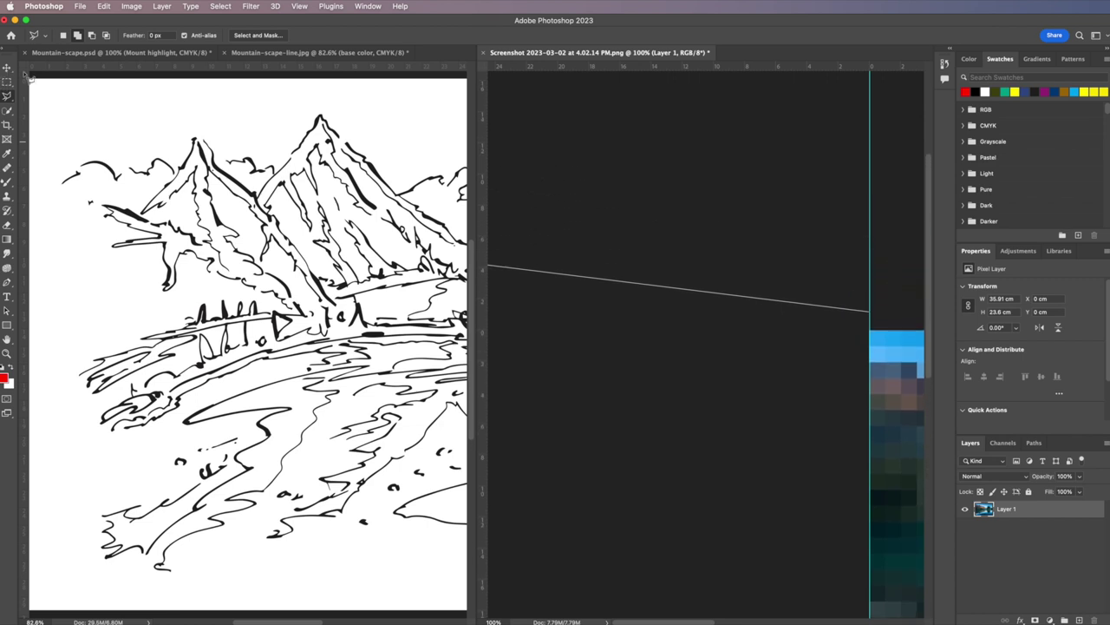
pyautogui.doubleClick(471, 236)
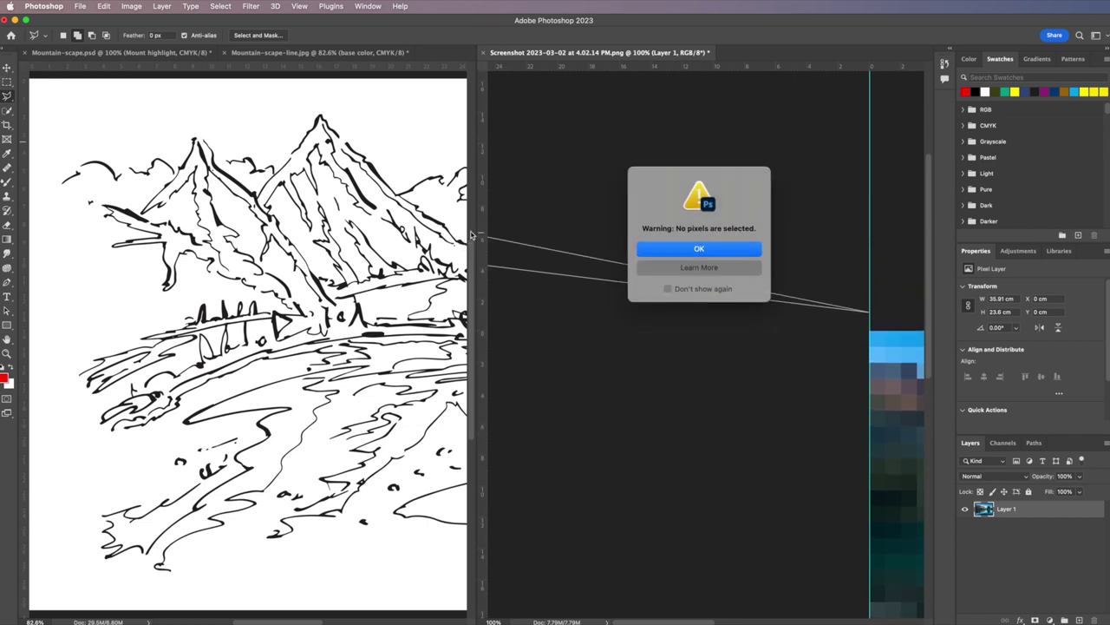
pyautogui.click(712, 249)
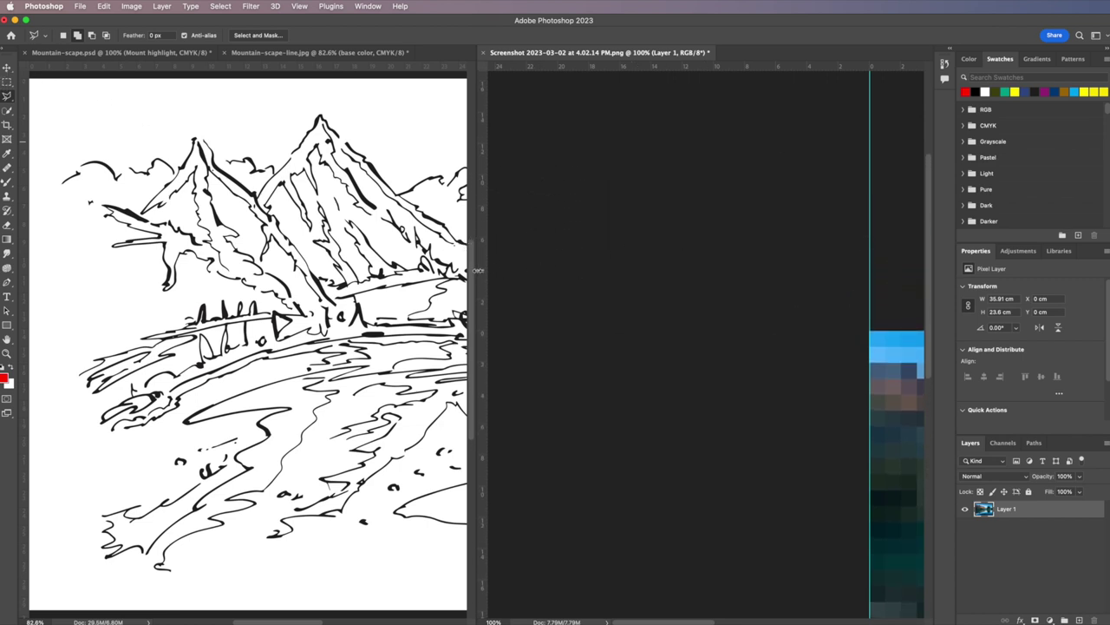
# Widen the line drawing's pane to fit the whole drawing and bring the mosaic photo into view in the narrow pane beside it.
pyautogui.moveTo(476, 225); pyautogui.dragTo(806, 277)
pyautogui.moveTo(853, 621); pyautogui.dragTo(866, 619)
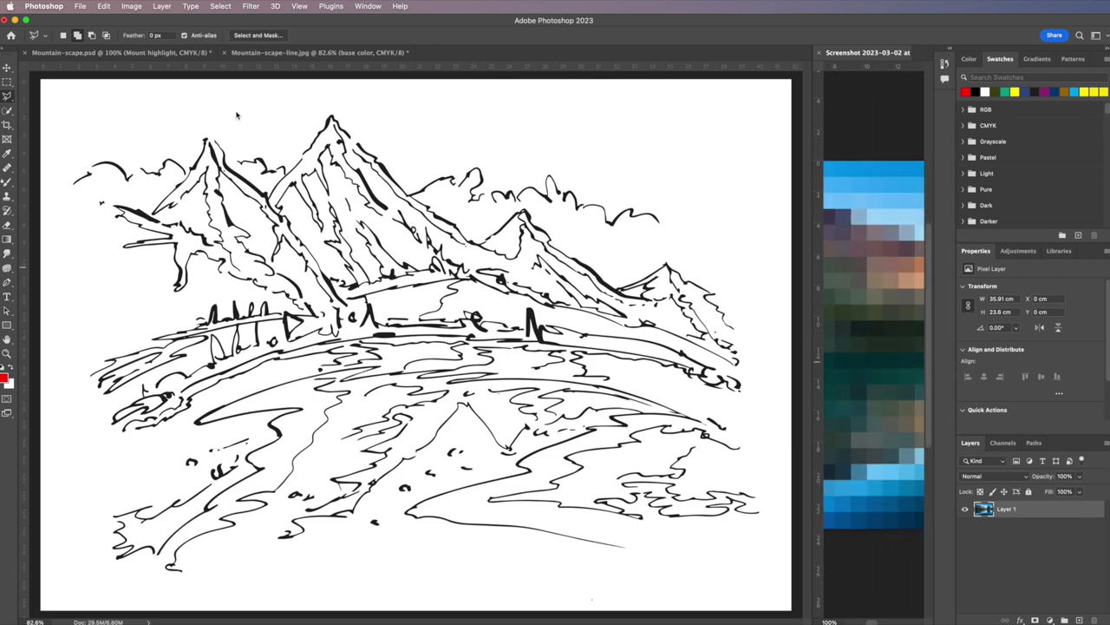
# Outline a large irregular area over the drawing's left part on the base color layer and fill it with dark green sampled from the mosaic photo.
pyautogui.click(242, 149)
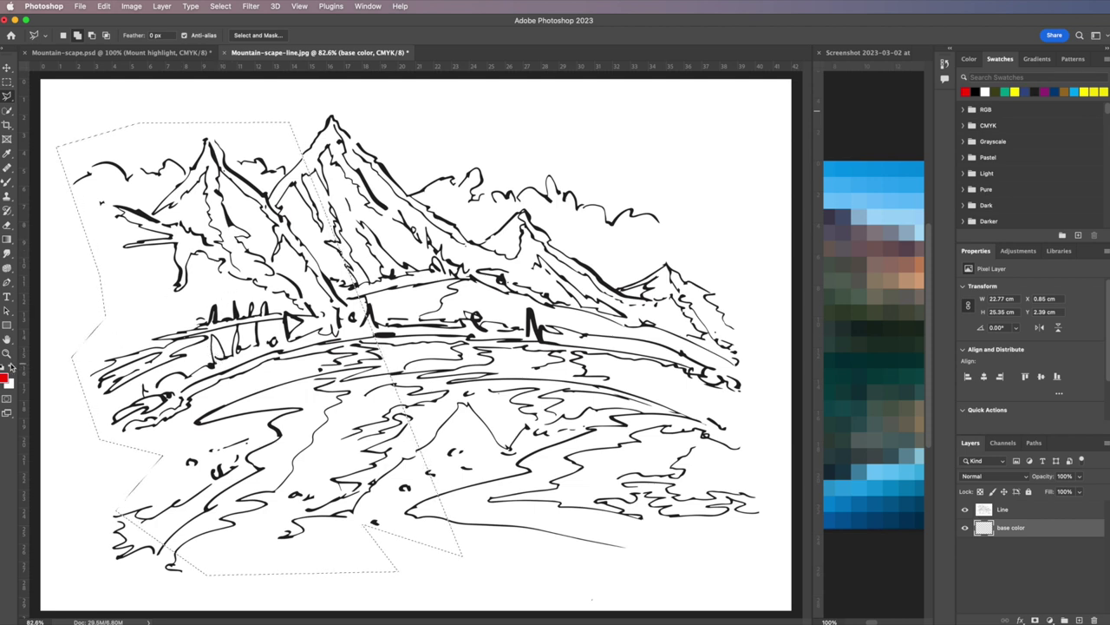
pyautogui.click(8, 154)
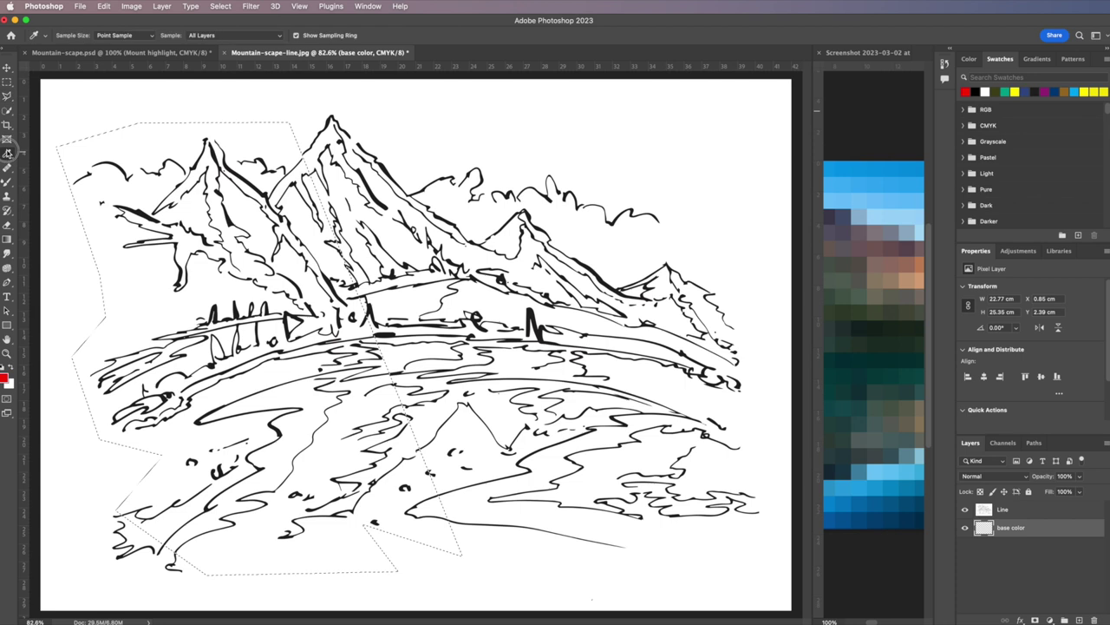
pyautogui.click(865, 305)
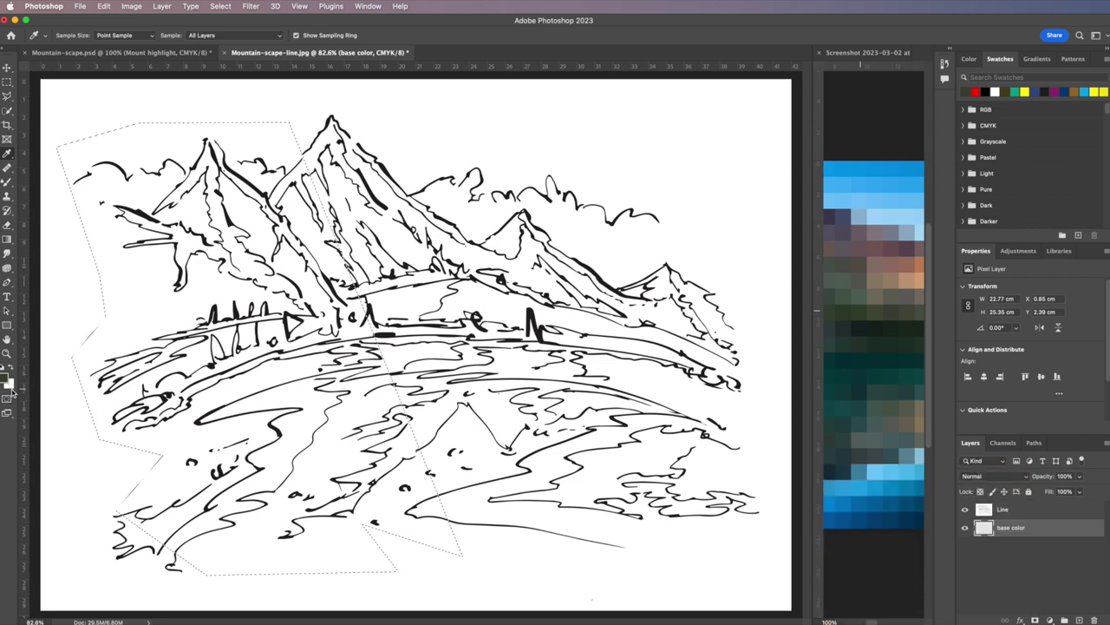
pyautogui.hotkey('alt', 'BackSpace')
# Set the blending mode of the Line layer to Multiply.
pyautogui.click(1007, 512)
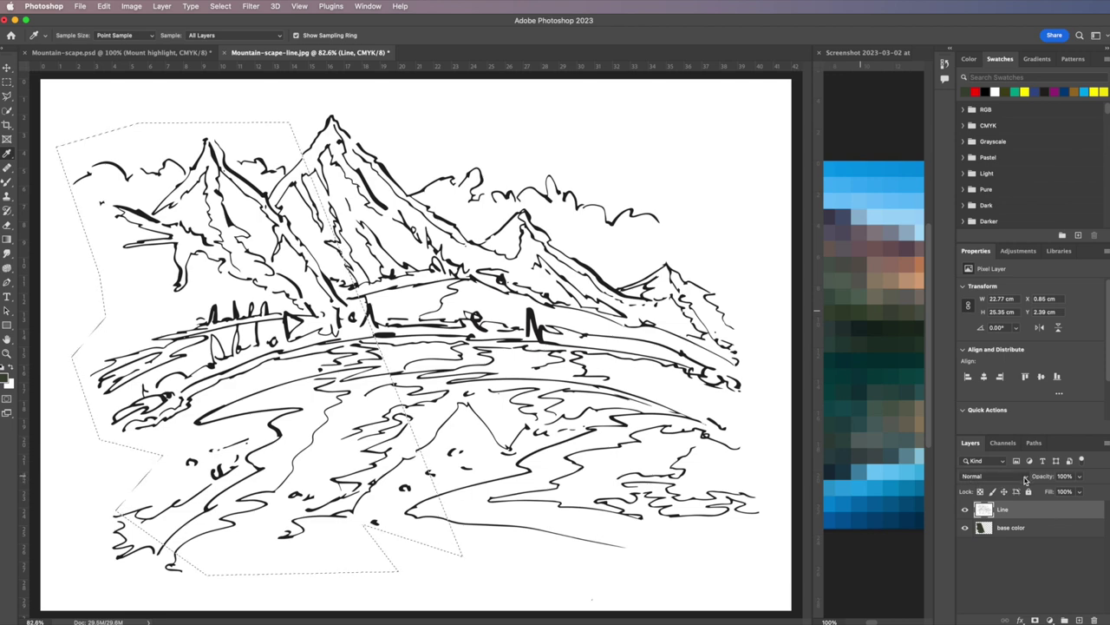
pyautogui.click(1025, 478)
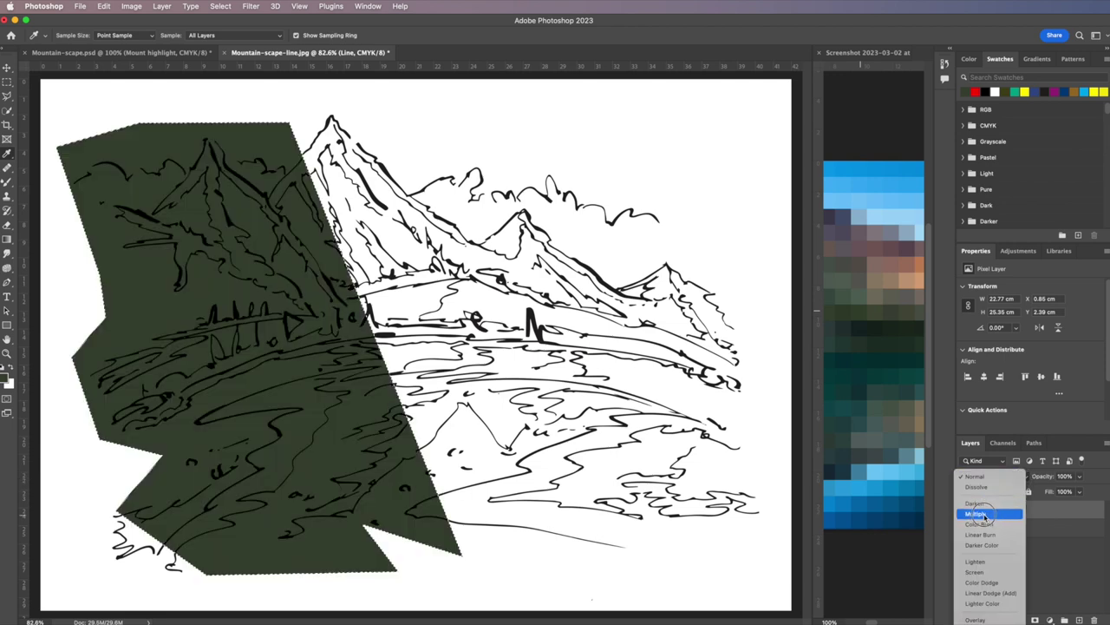
pyautogui.click(989, 514)
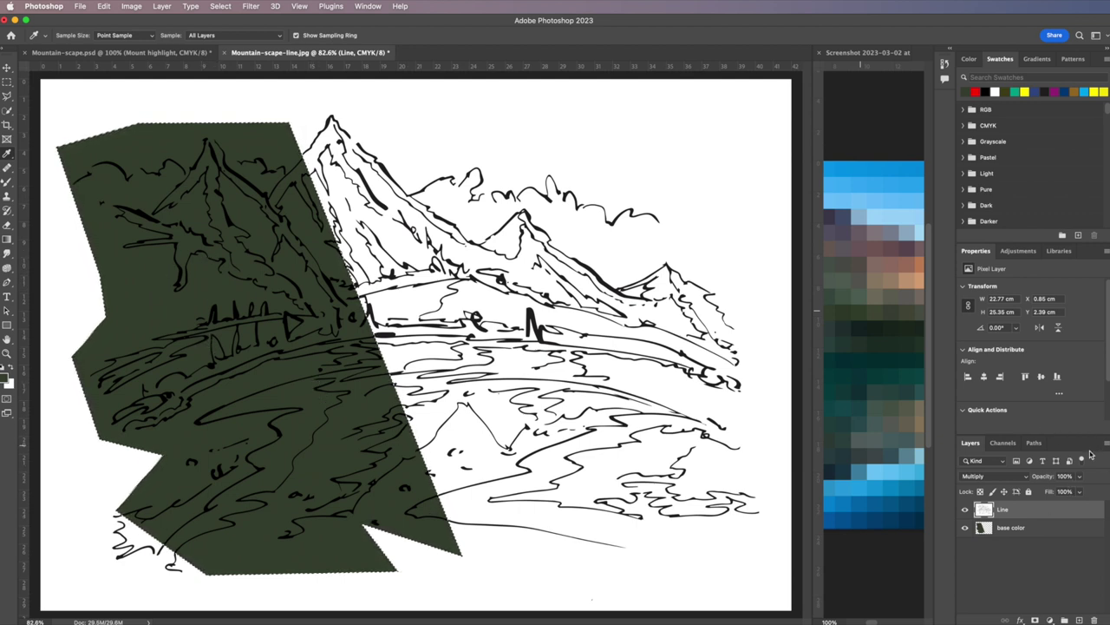
# Convert the polygonal selection into a work path with a 2.0-pixel tolerance and save the path as side.
pyautogui.click(1034, 444)
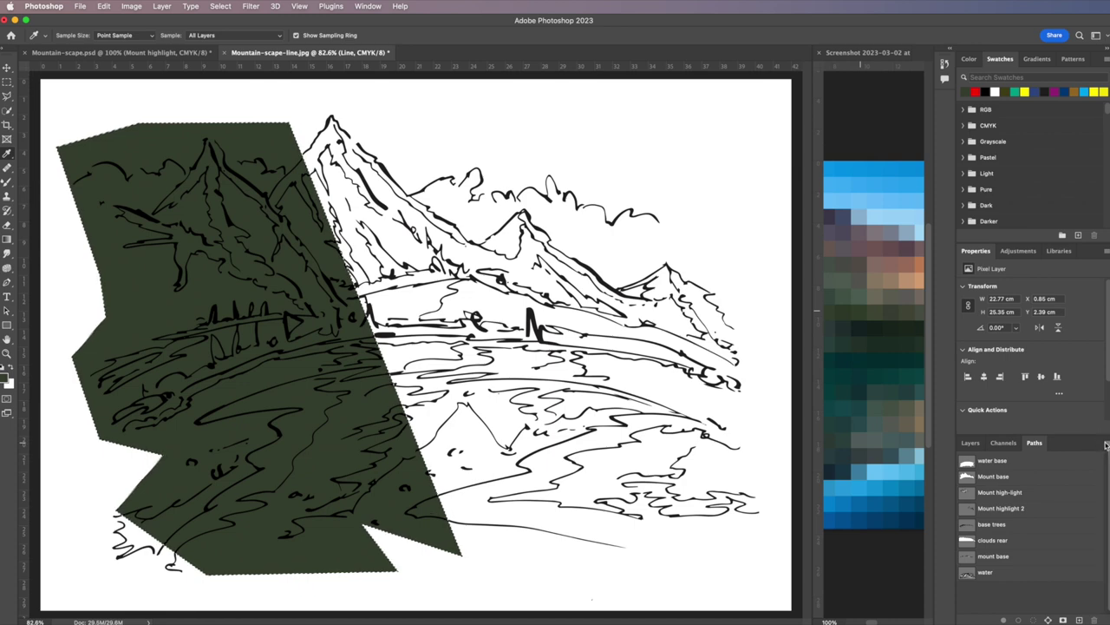
pyautogui.moveTo(1107, 621); pyautogui.dragTo(1000, 606)
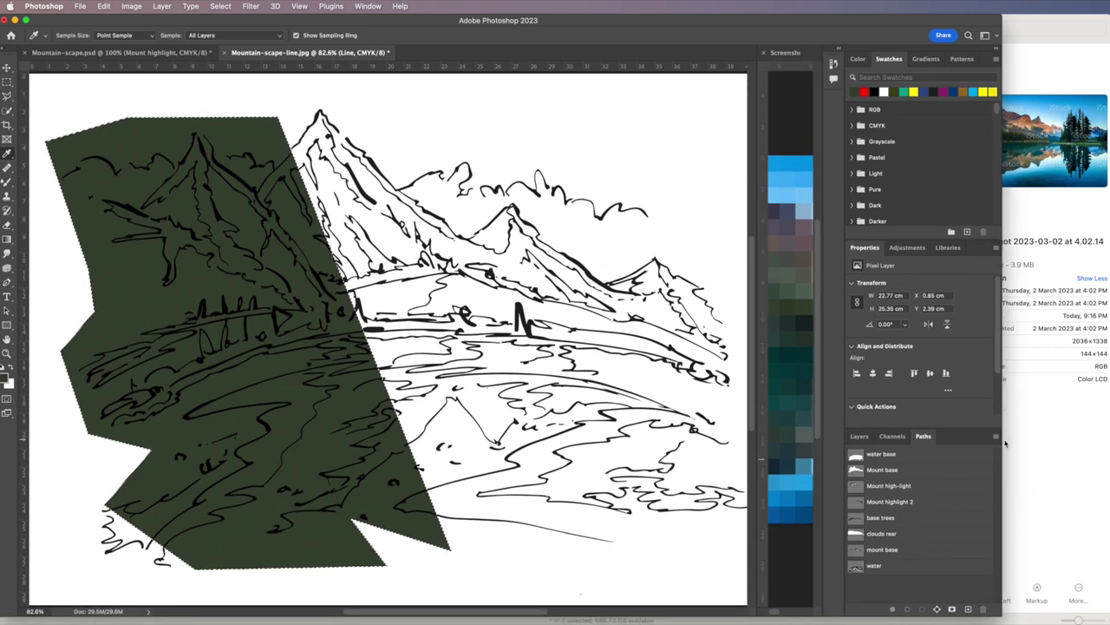
pyautogui.click(995, 437)
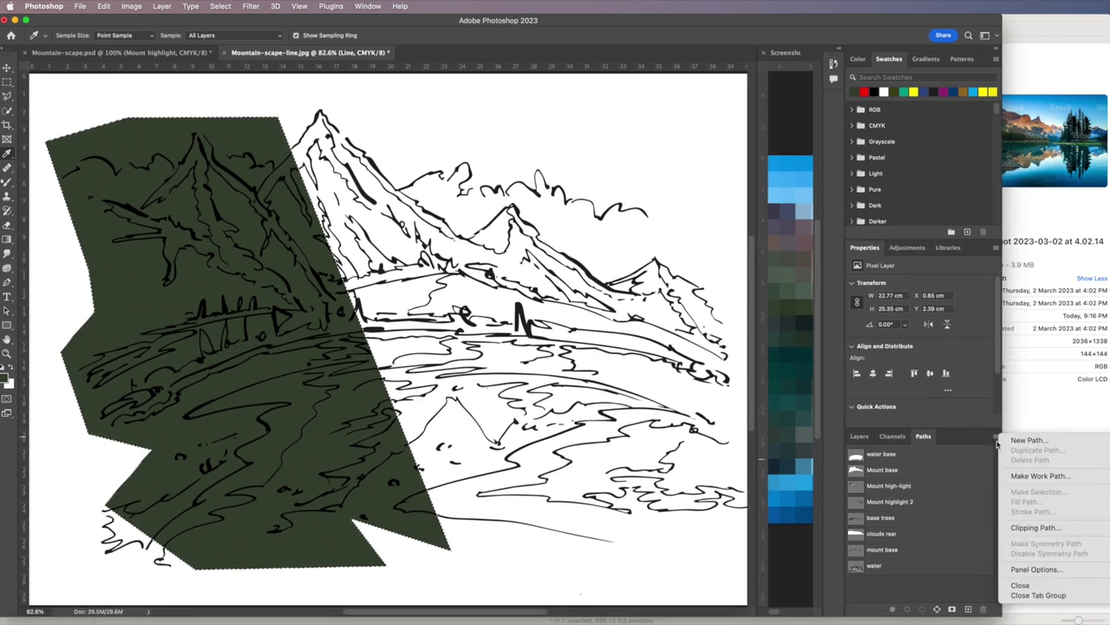
pyautogui.click(1032, 479)
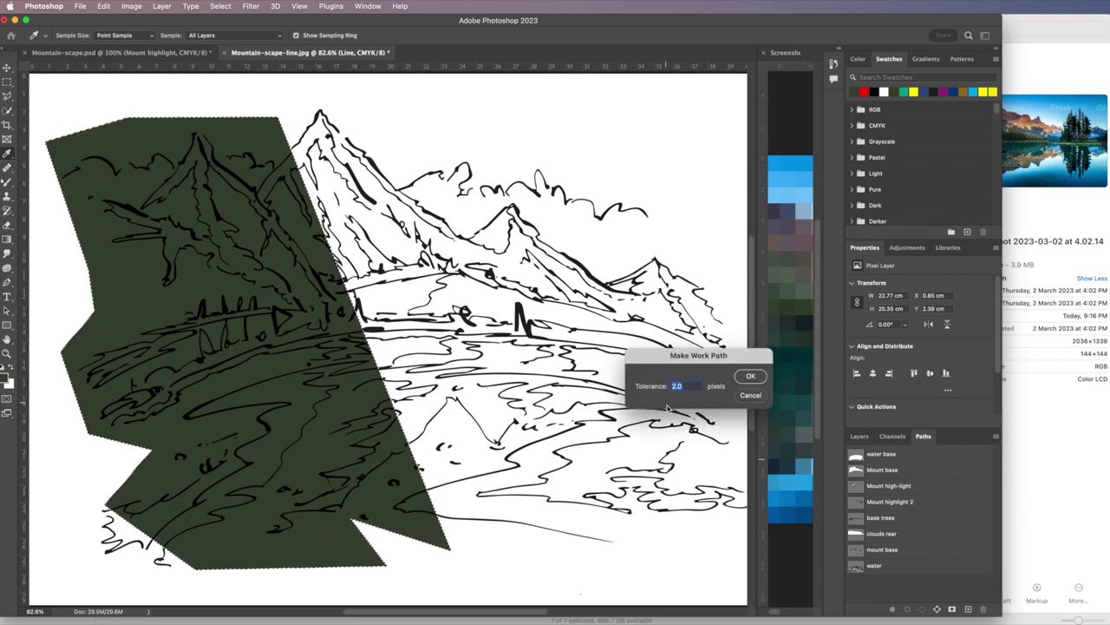
pyautogui.click(753, 377)
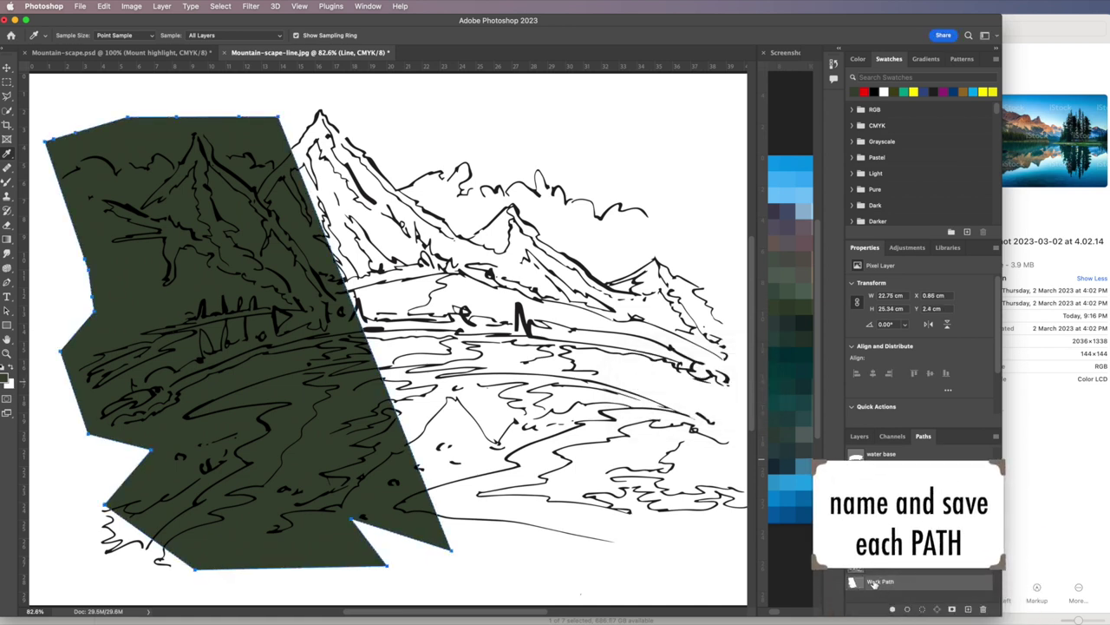
pyautogui.doubleClick(876, 581)
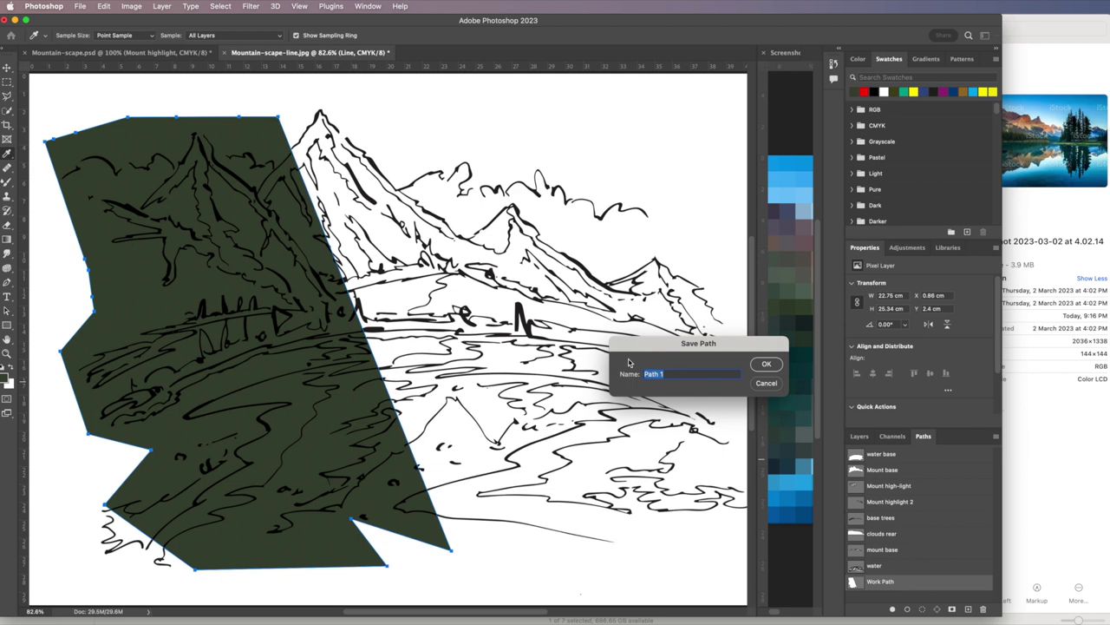
pyautogui.write('side')
pyautogui.press('Return')
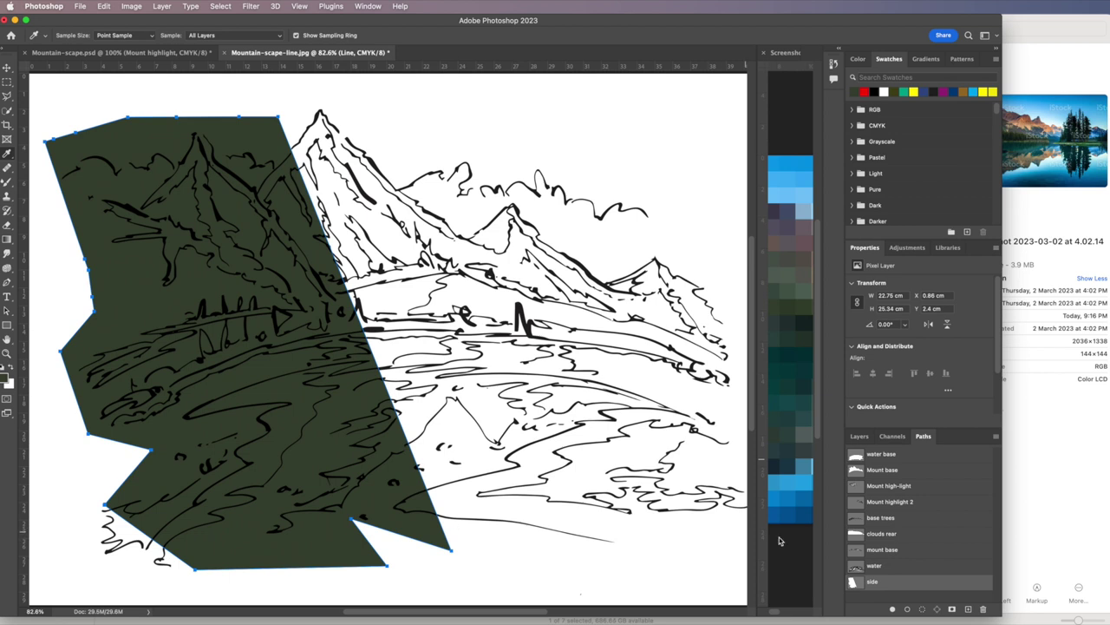
# Make a new selection with a feathered edge from the saved side path.
pyautogui.click(908, 601)
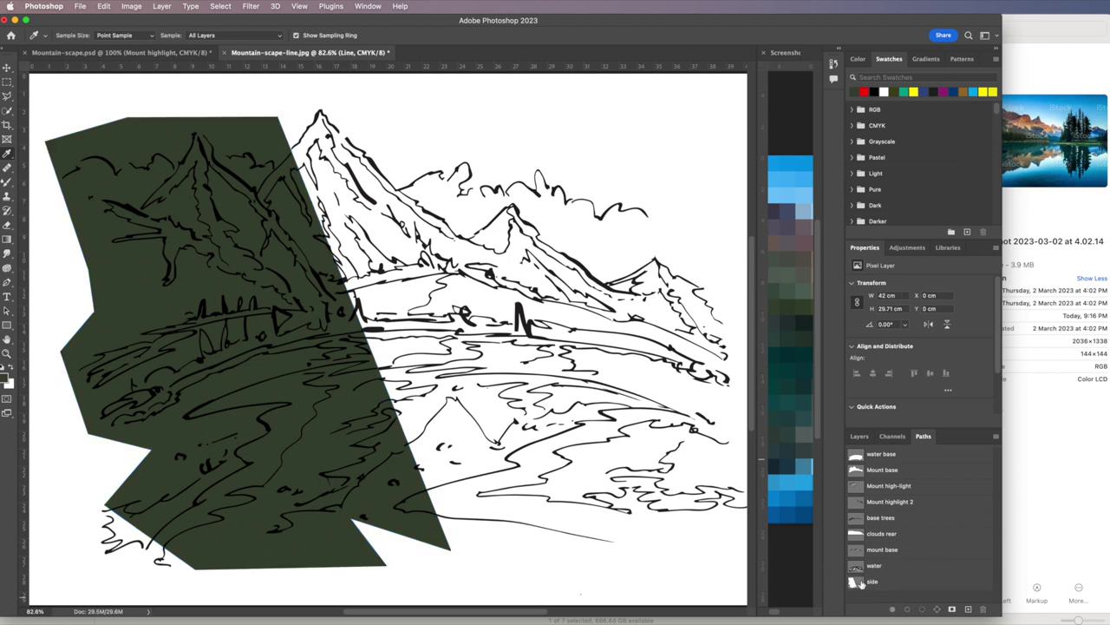
pyautogui.click(857, 582)
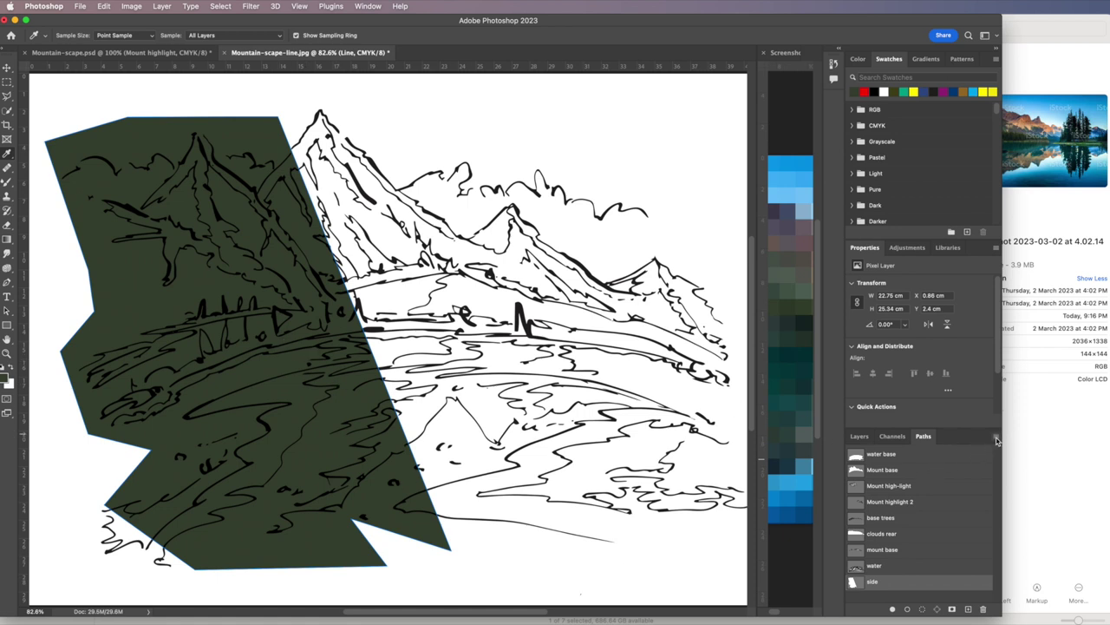
pyautogui.click(996, 438)
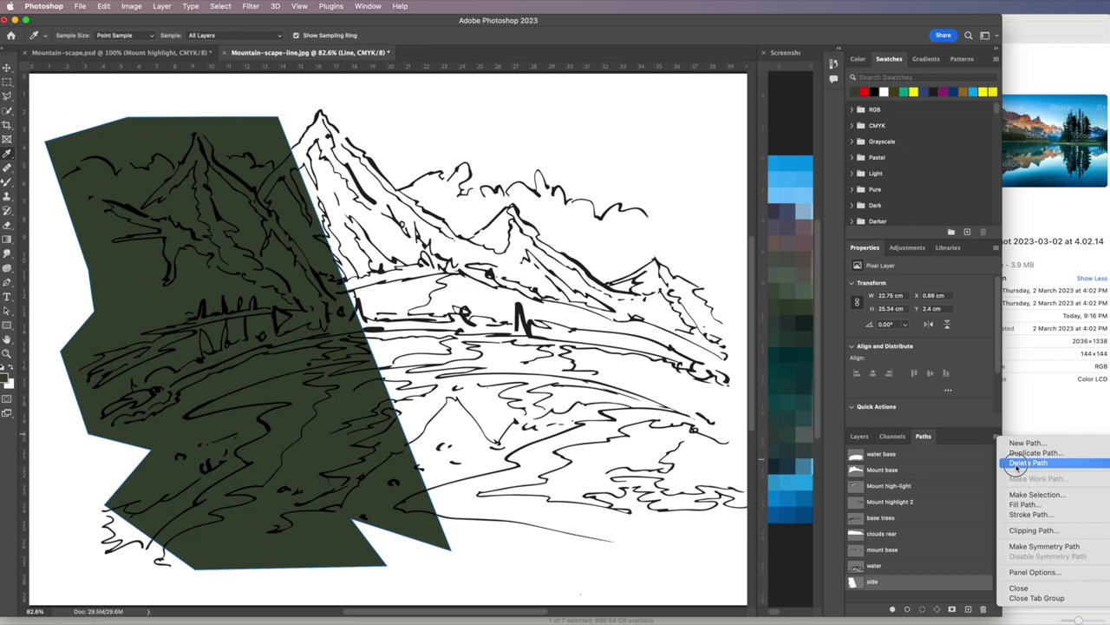
pyautogui.click(1015, 494)
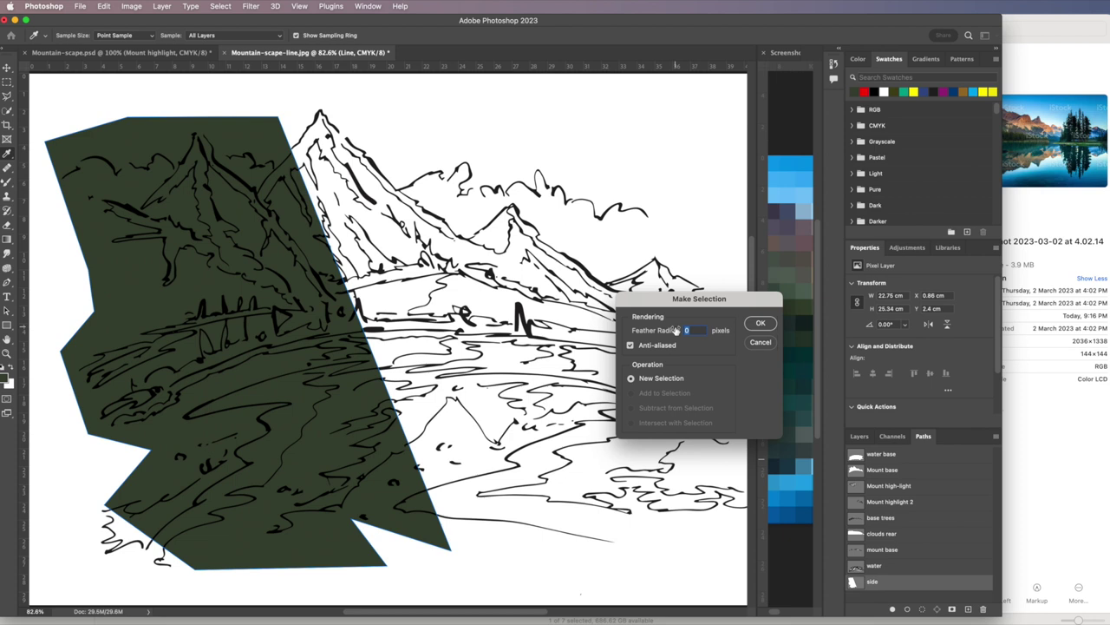
pyautogui.write('29')
pyautogui.doubleClick(690, 330)
pyautogui.write('2')
pyautogui.click(761, 322)
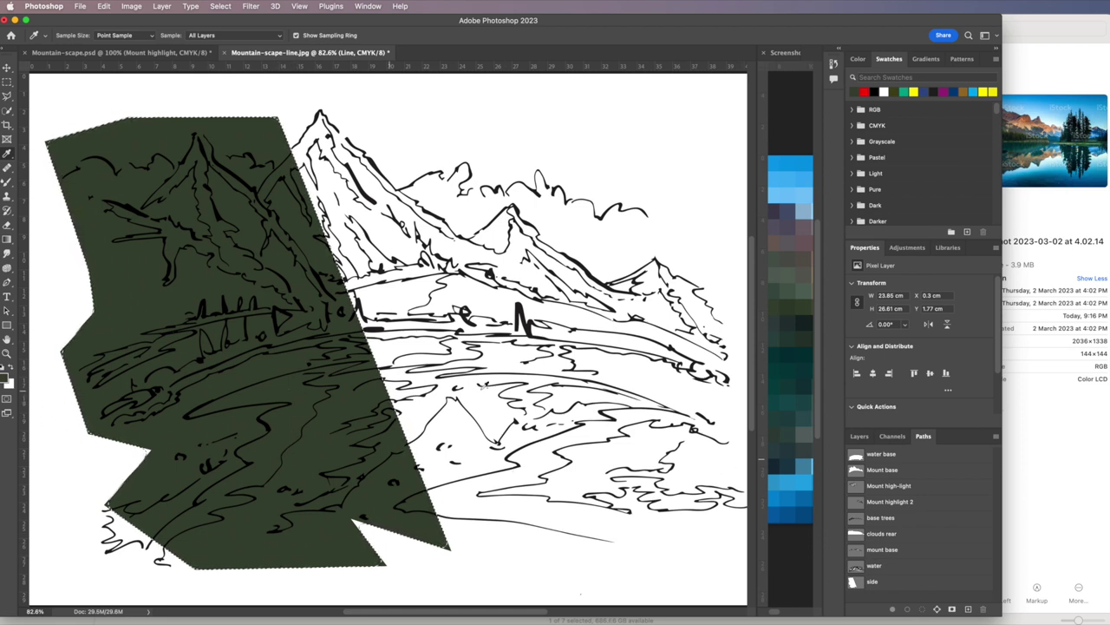
# Sample a blue from the mosaic photo and set the Brush tool to a size of 159 px.
pyautogui.click(798, 492)
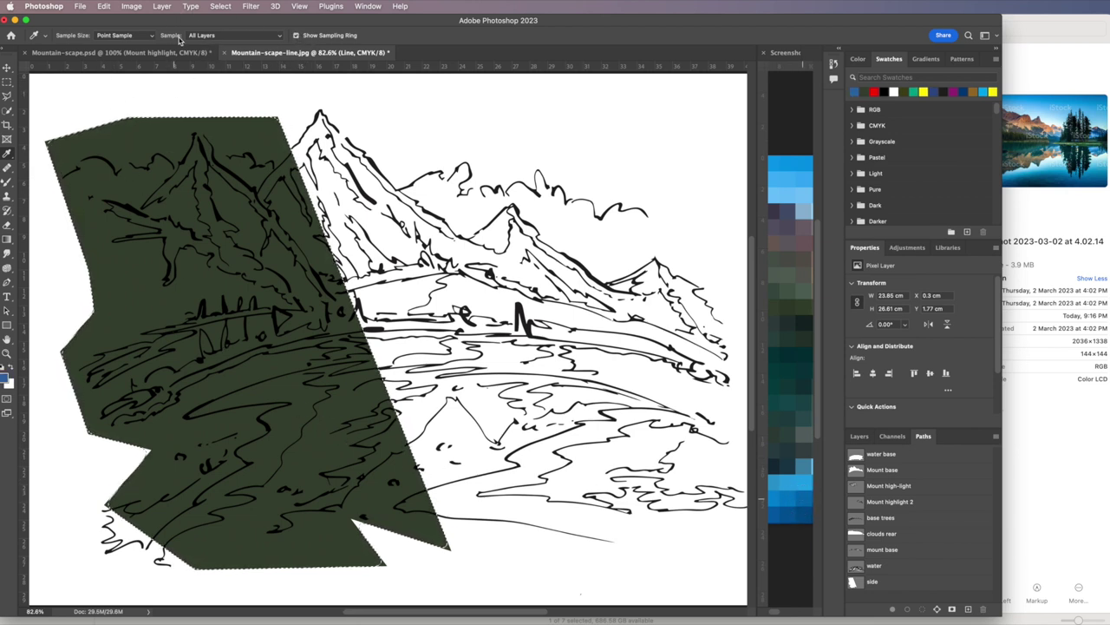
pyautogui.click(7, 183)
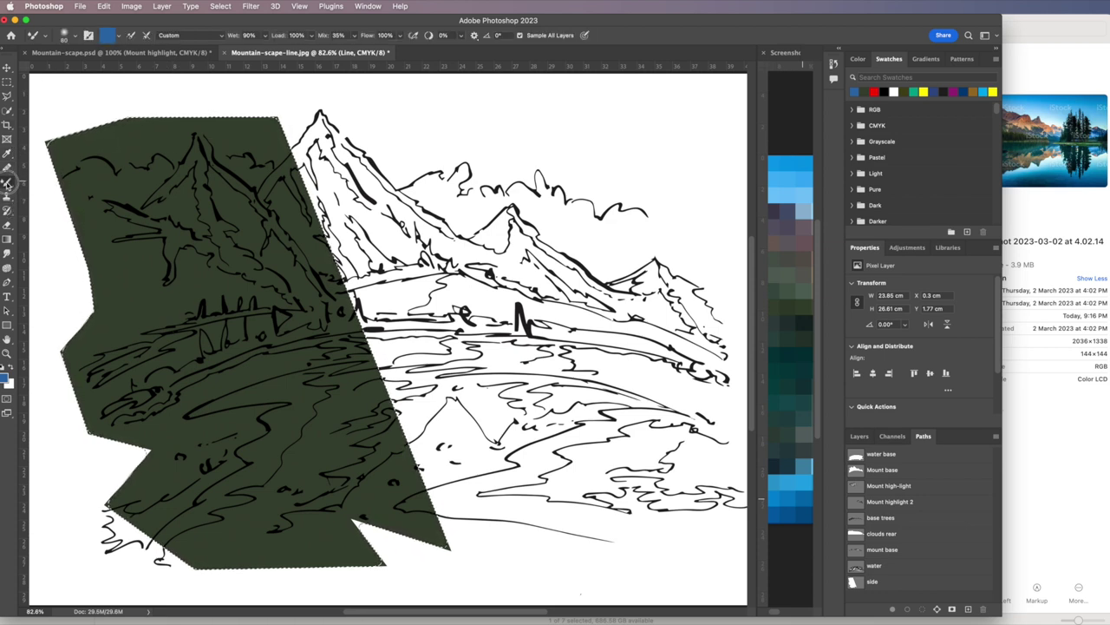
pyautogui.rightClick(6, 183)
pyautogui.click(50, 180)
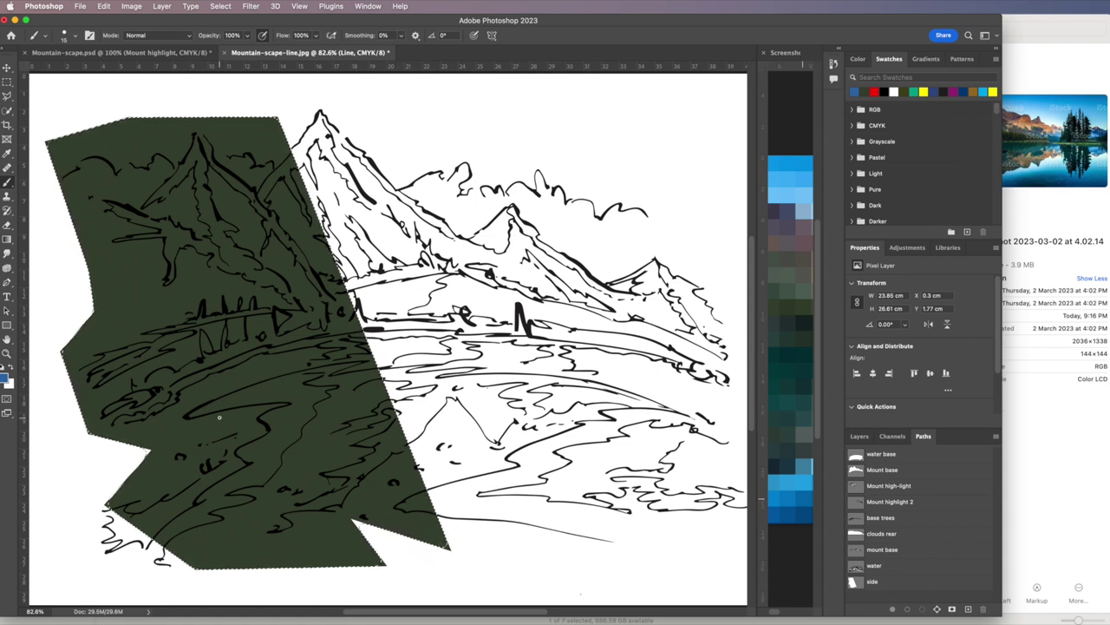
pyautogui.click(45, 36)
pyautogui.click(34, 38)
pyautogui.click(35, 39)
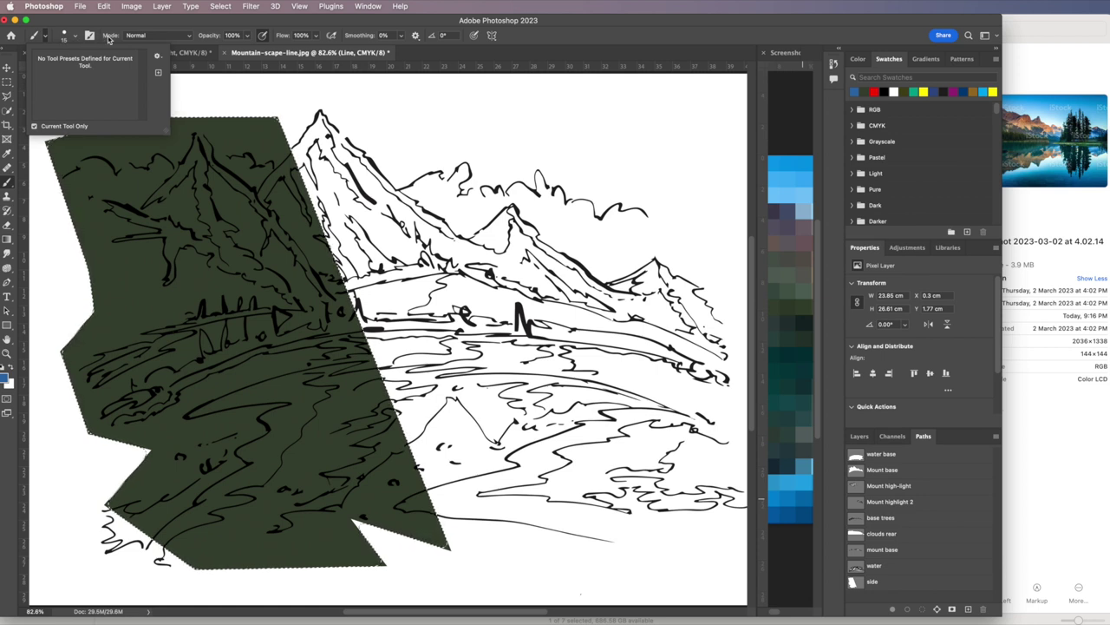
pyautogui.click(333, 38)
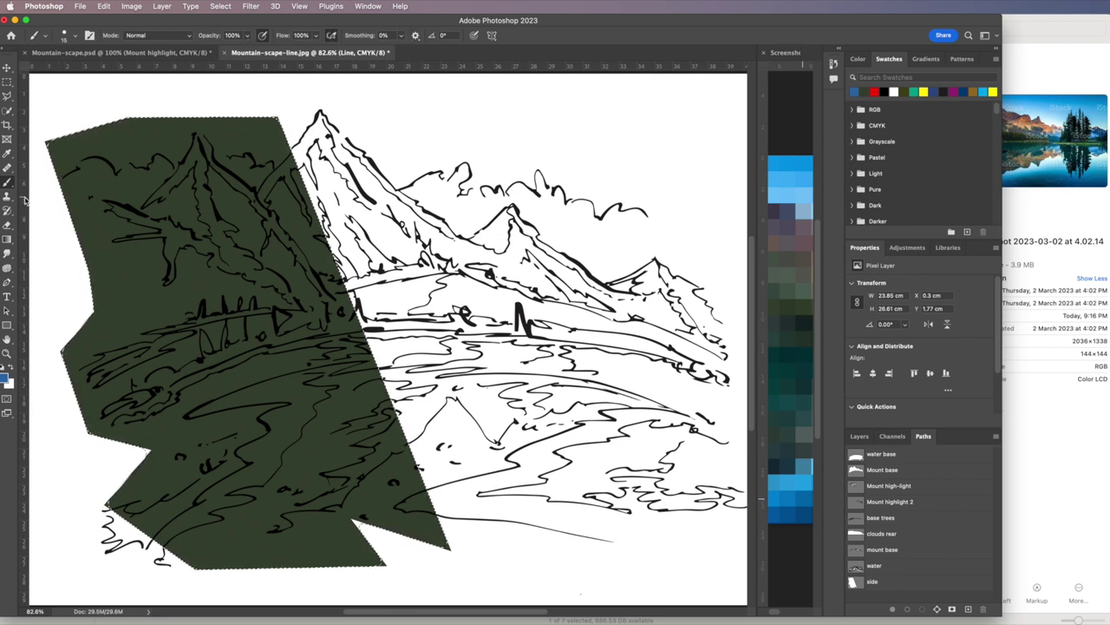
pyautogui.click(76, 38)
pyautogui.moveTo(62, 69)
pyautogui.mouseDown()
pyautogui.moveTo(83, 69)
pyautogui.moveTo(103, 93)
pyautogui.moveTo(102, 70)
pyautogui.mouseUp()
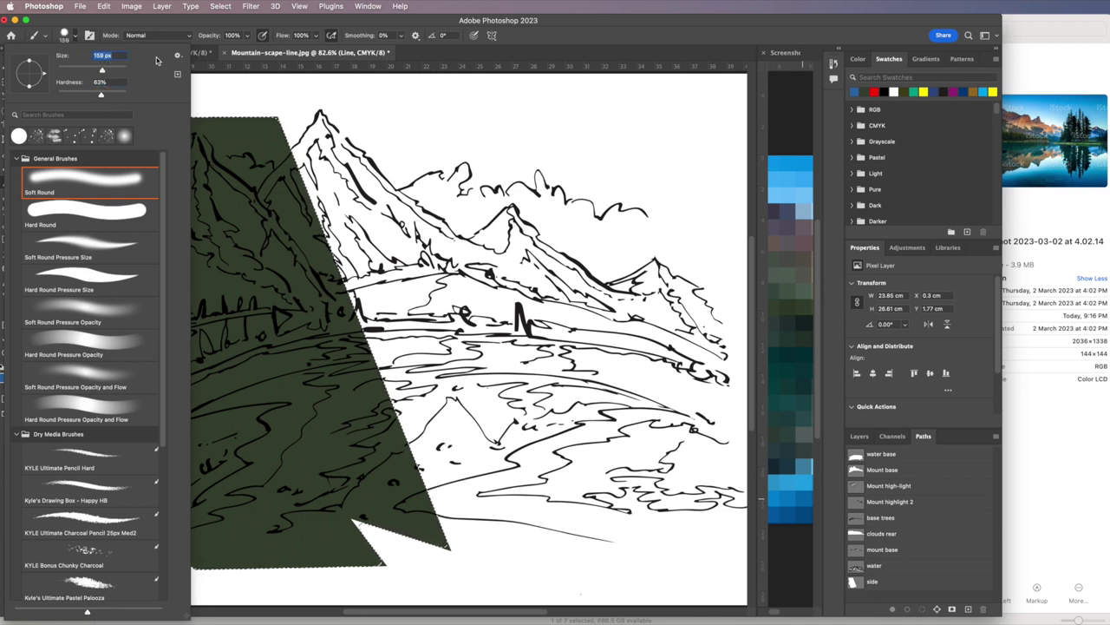
pyautogui.click(266, 110)
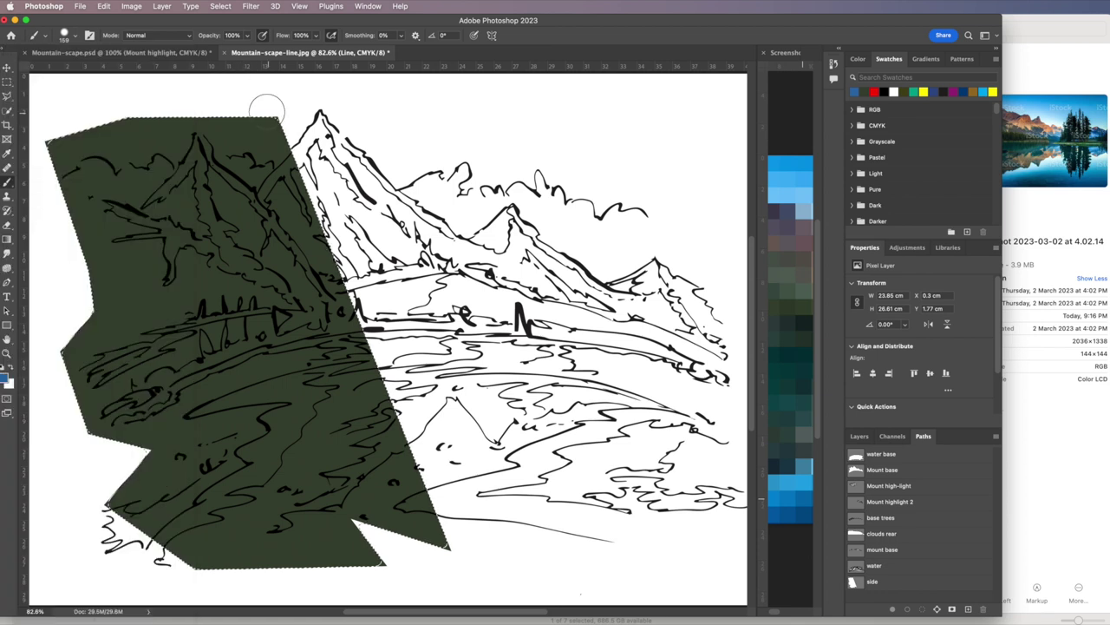
# Brush blue along the upper and right edges of the feathered selection on the Line layer, and add a blue gradient inside it.
pyautogui.moveTo(277, 167); pyautogui.dragTo(288, 137)
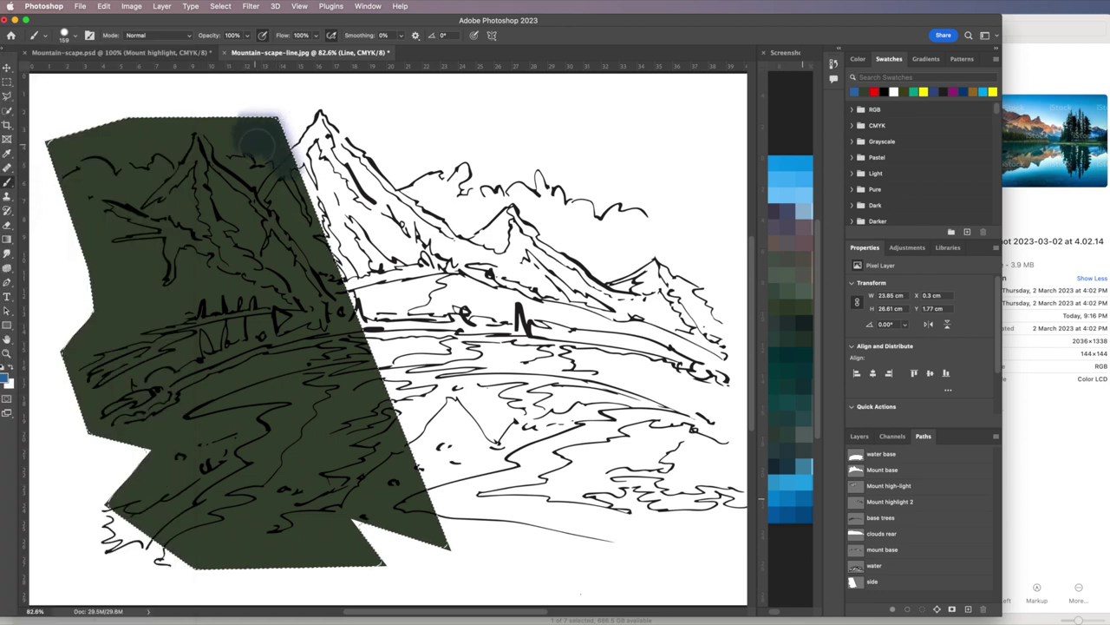
pyautogui.moveTo(215, 110)
pyautogui.mouseDown()
pyautogui.moveTo(121, 113)
pyautogui.moveTo(65, 139)
pyautogui.moveTo(65, 152)
pyautogui.mouseUp()
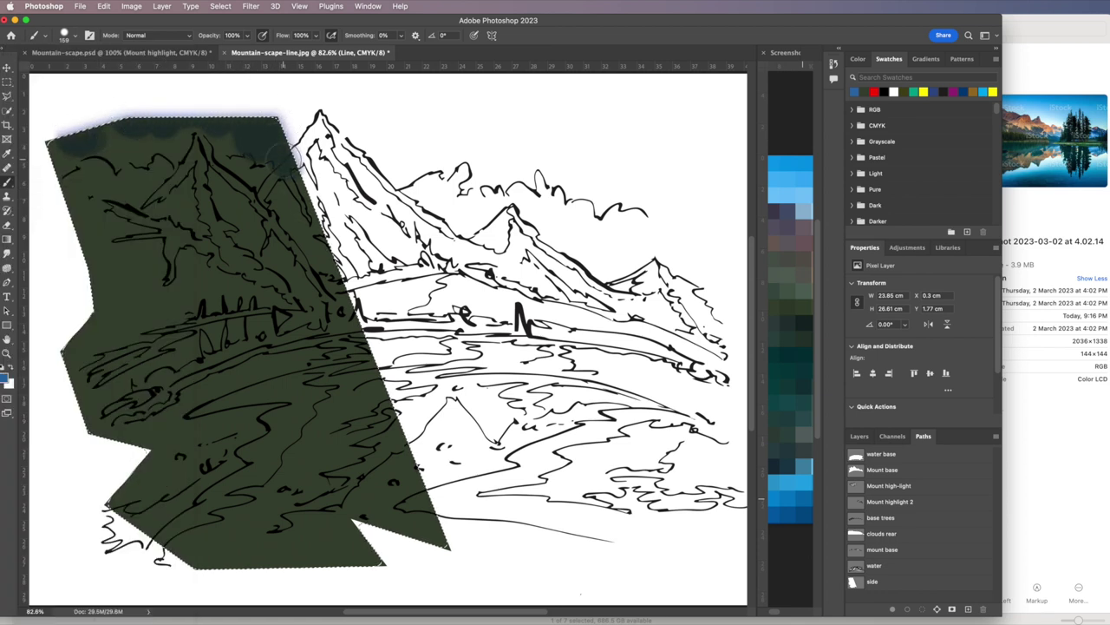
pyautogui.moveTo(287, 169); pyautogui.dragTo(350, 239)
pyautogui.moveTo(371, 386); pyautogui.dragTo(399, 434)
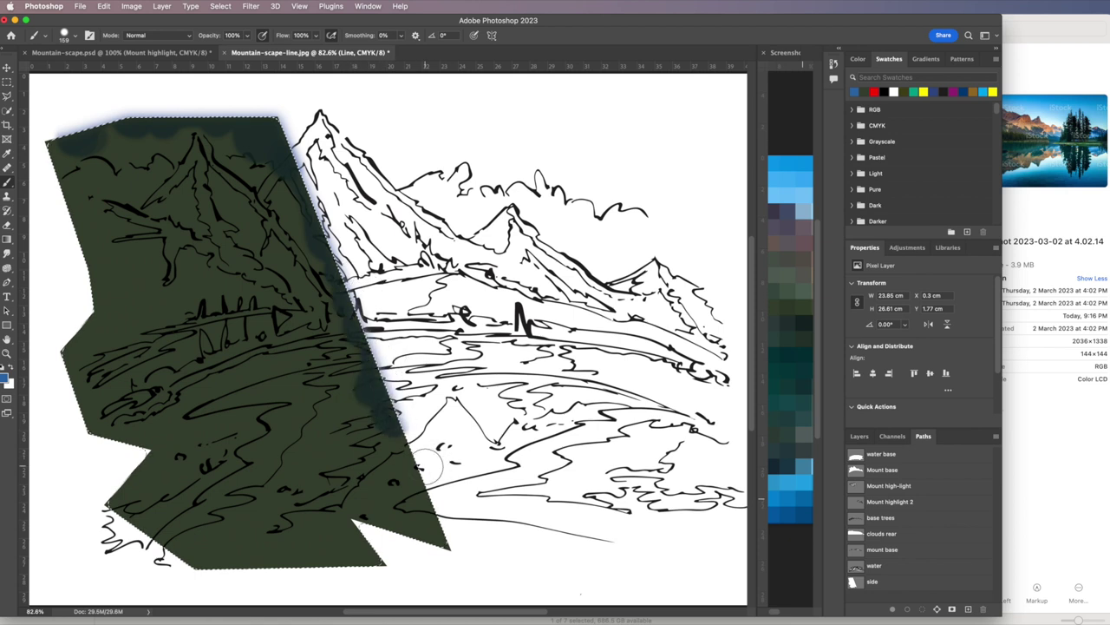
pyautogui.click(859, 436)
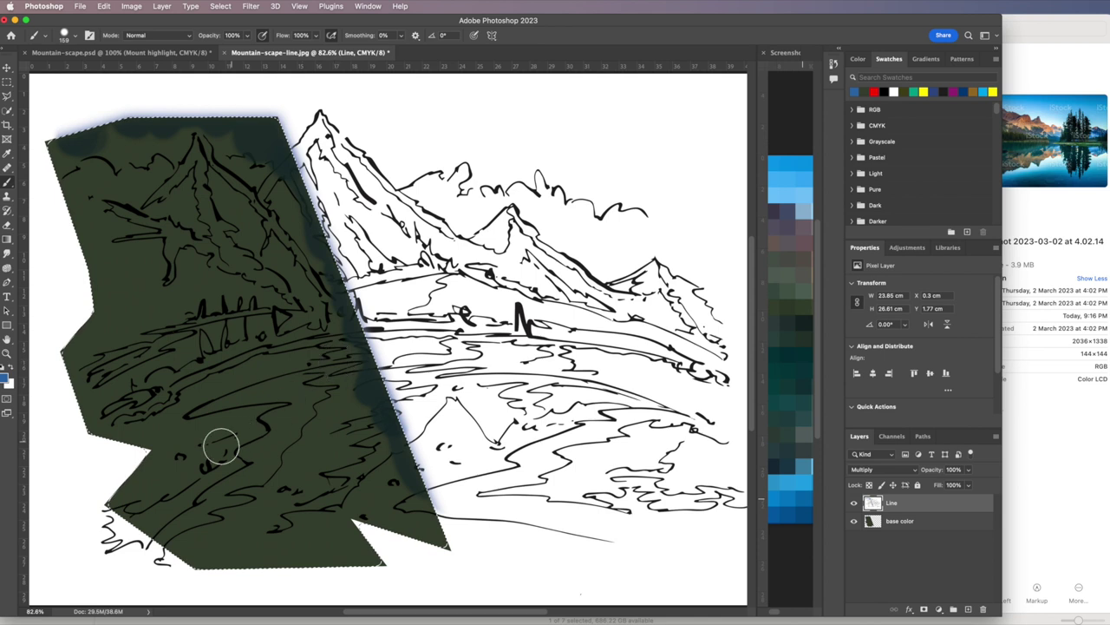
pyautogui.click(6, 241)
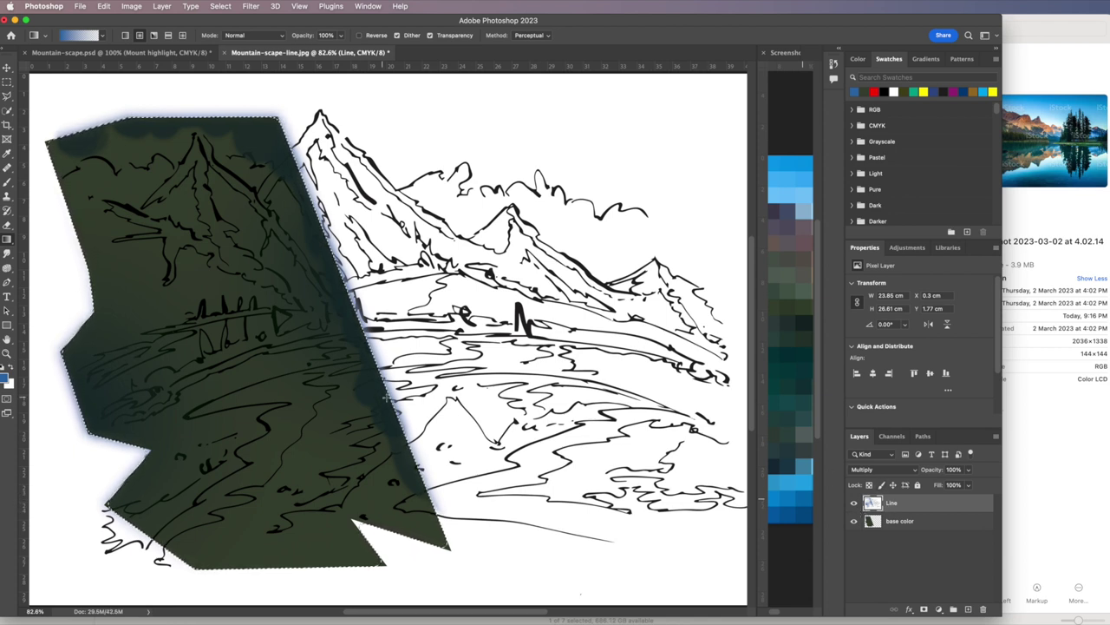
# Drop the feathered selection, select the entire canvas on the base color layer and clear its green fill.
pyautogui.click(906, 523)
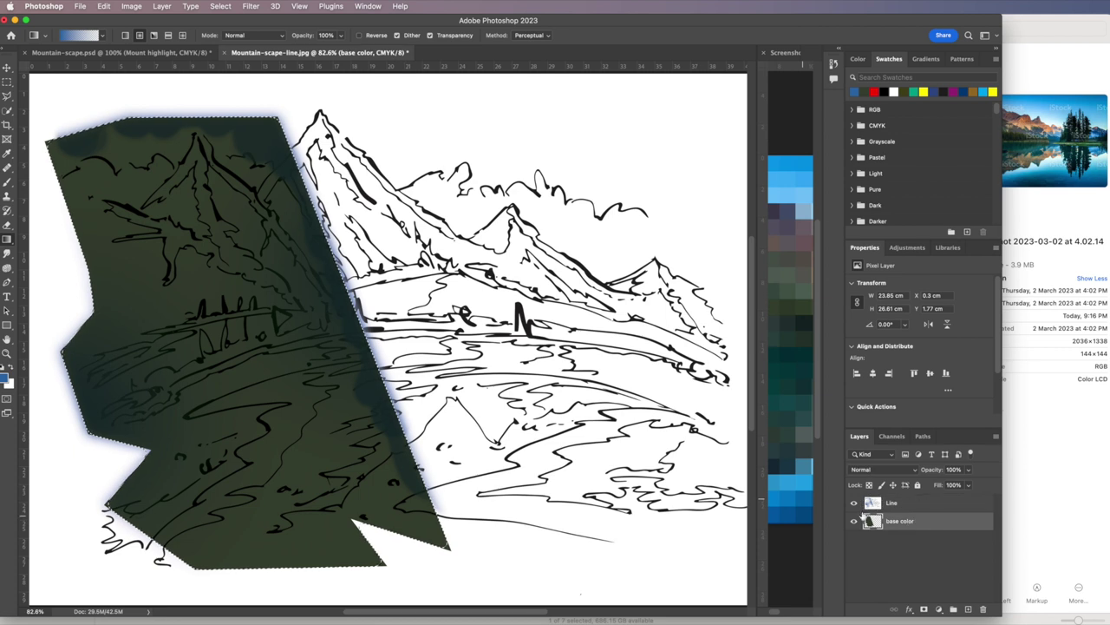
pyautogui.click(222, 8)
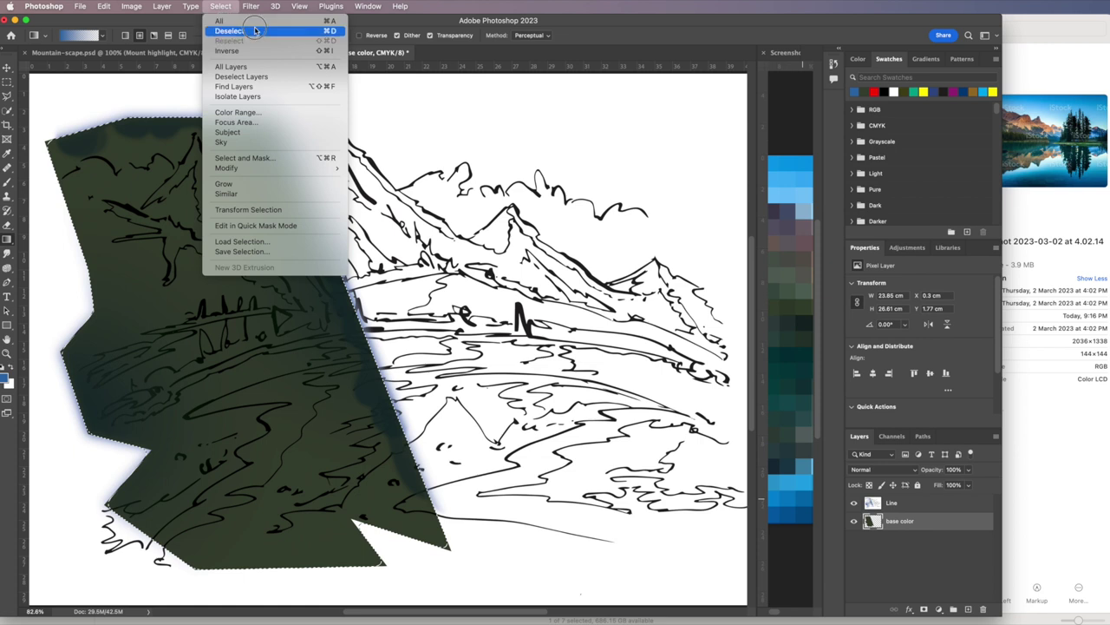
pyautogui.click(307, 33)
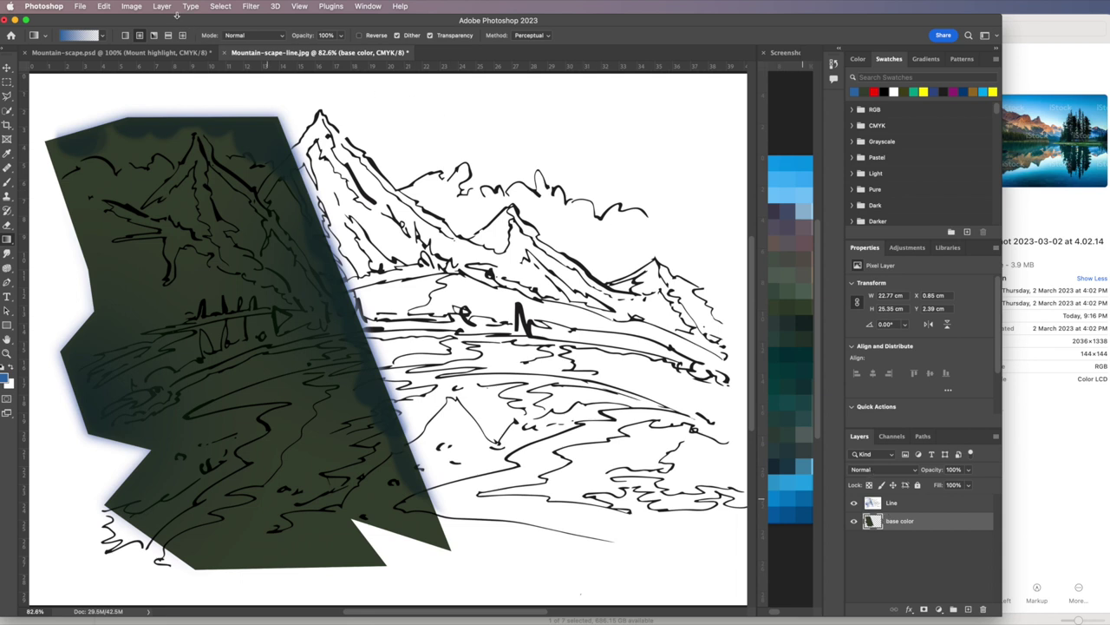
pyautogui.click(228, 8)
pyautogui.click(227, 22)
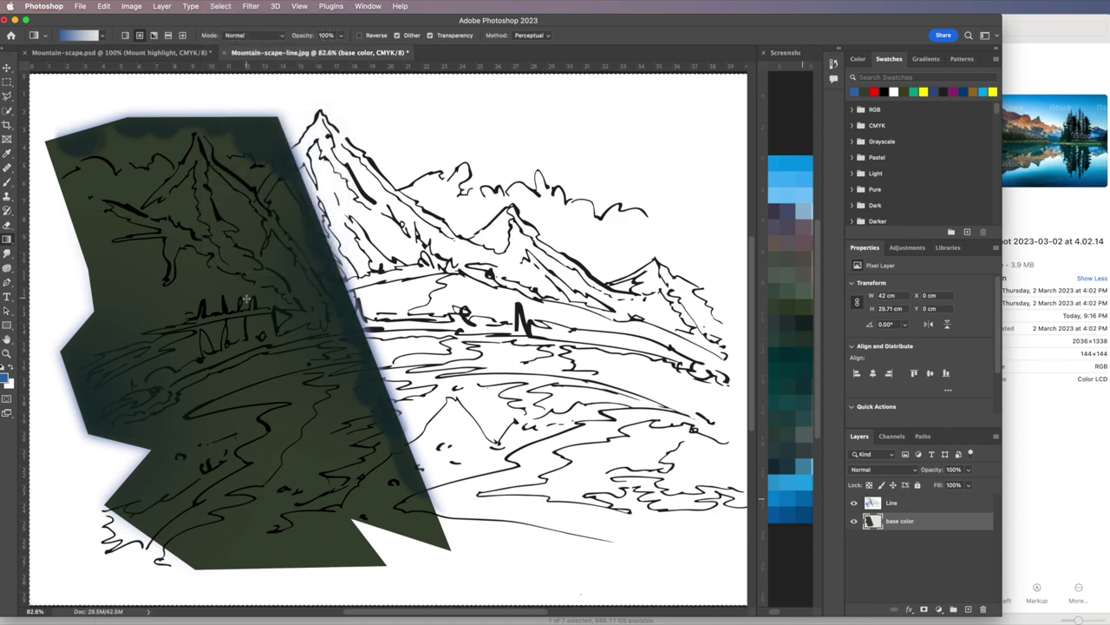
pyautogui.hotkey('ctrl', 'z')
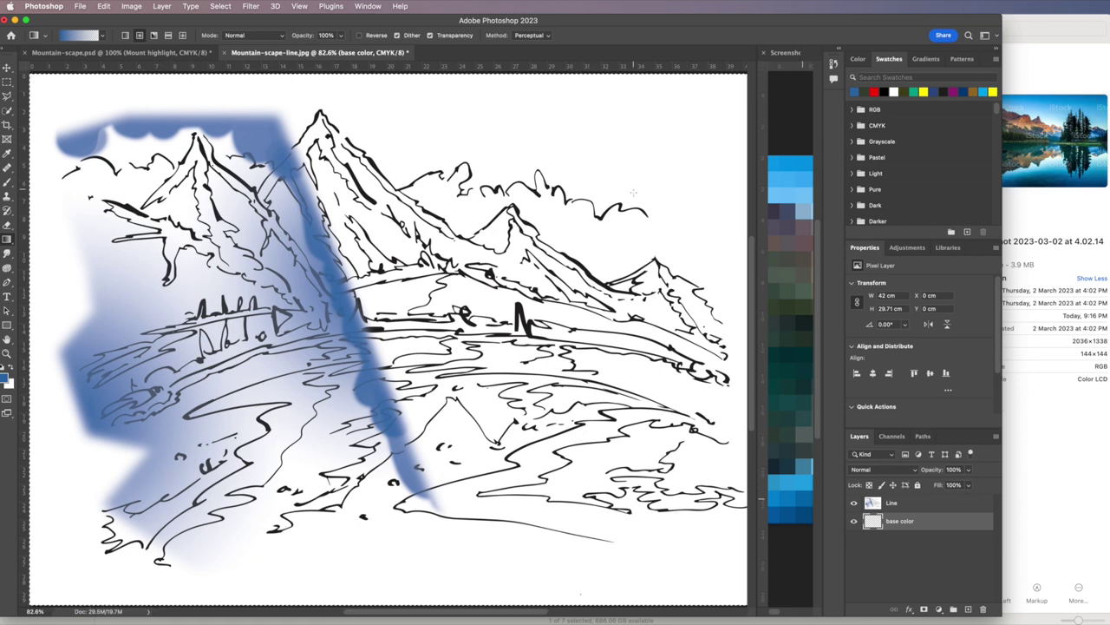
# Revert the document through its history to the Name Change state, before any colour layer was added.
pyautogui.click(834, 64)
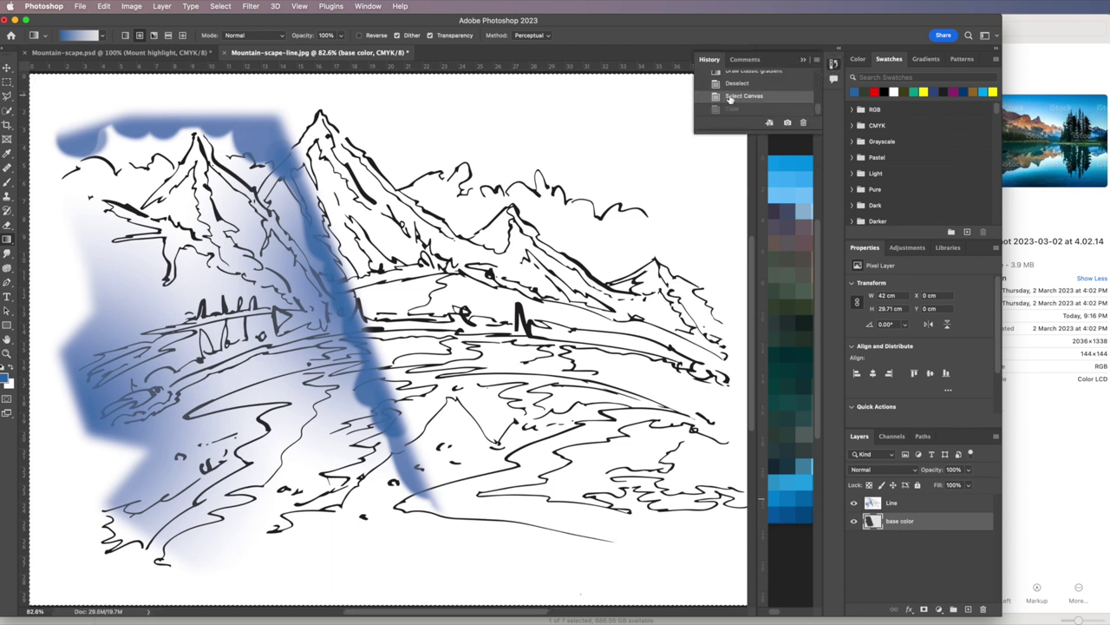
pyautogui.click(736, 83)
pyautogui.scroll(3, 824, 108)
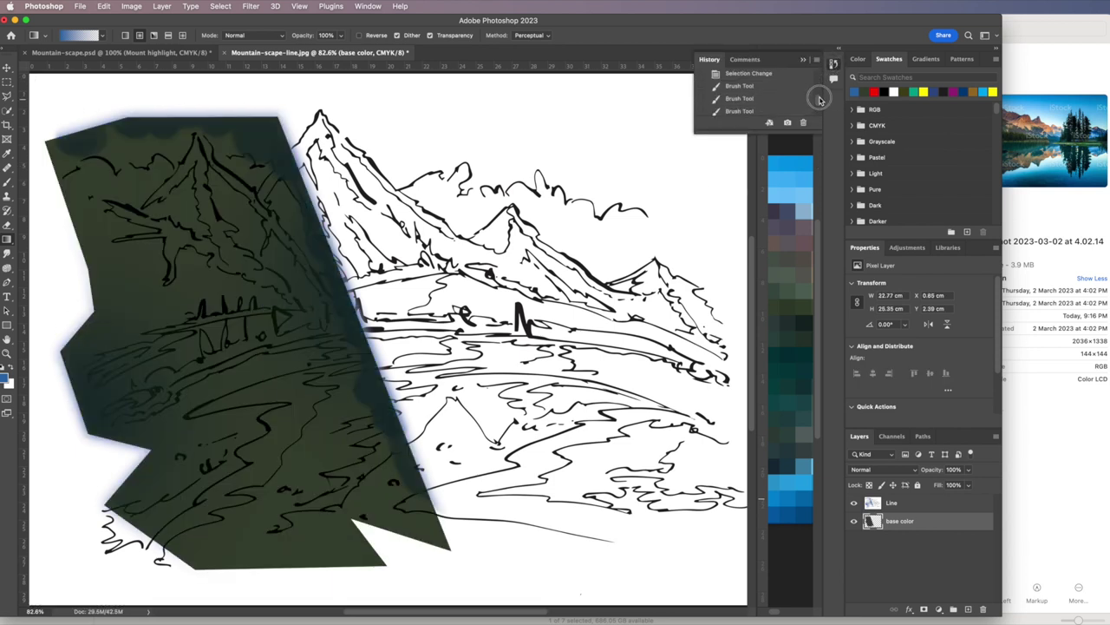
pyautogui.scroll(5, 818, 87)
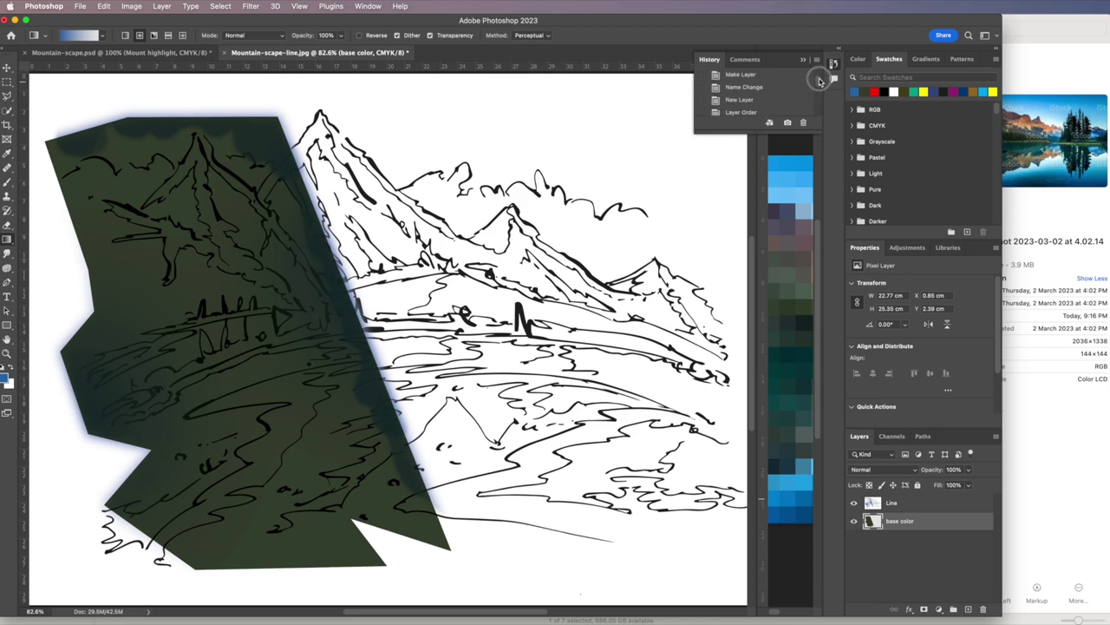
pyautogui.click(734, 92)
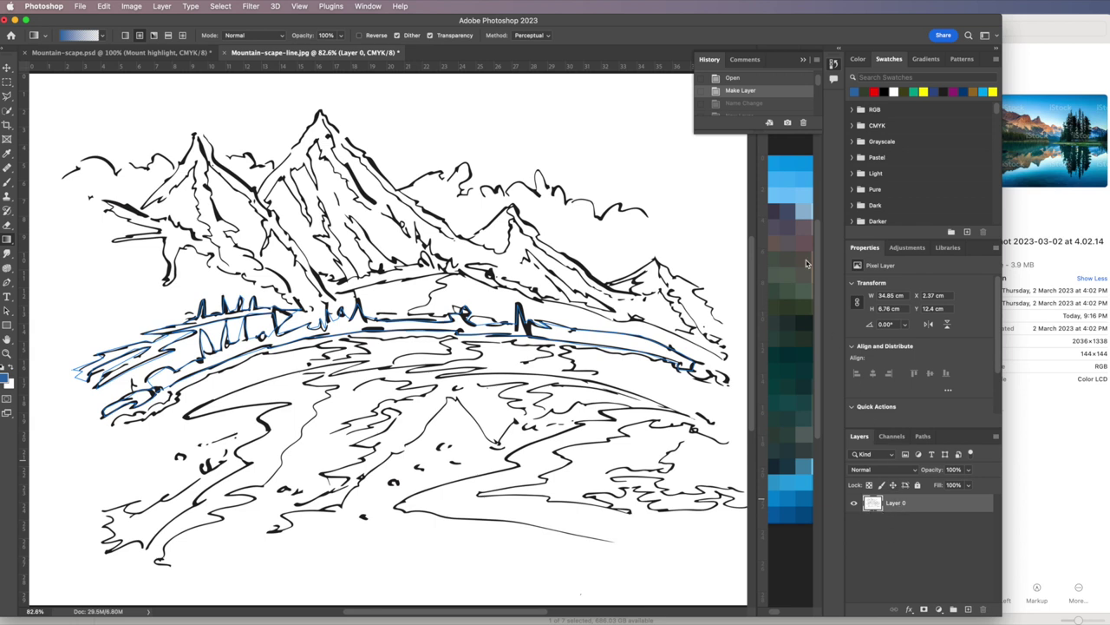
pyautogui.click(759, 103)
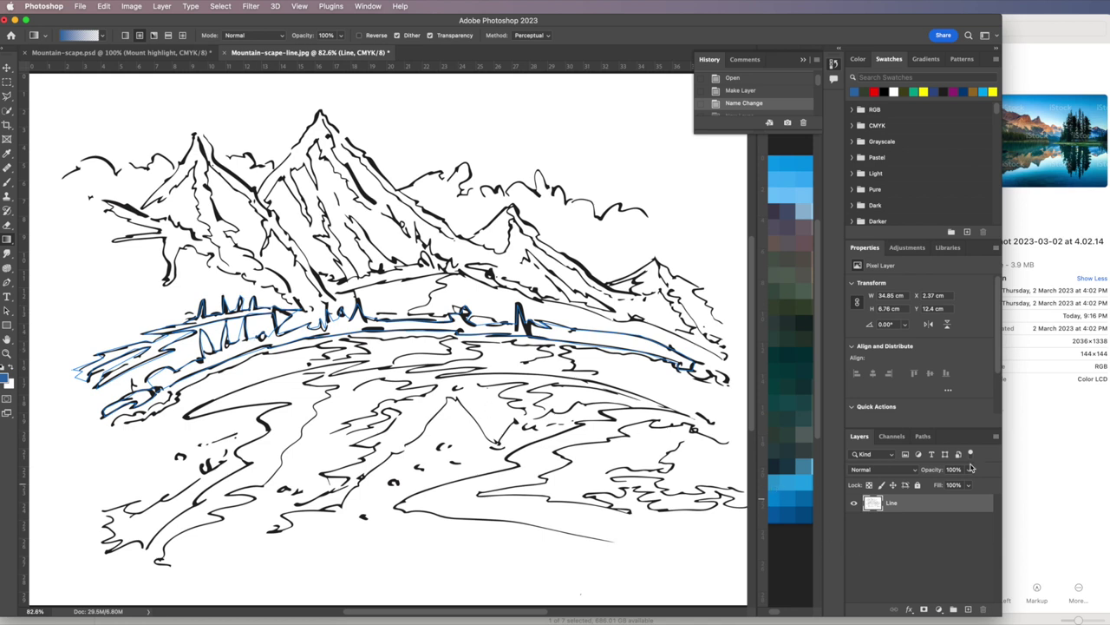
# Select the Mount base path and sample a grey-brown from the mosaic photo as the foreground colour.
pyautogui.click(923, 436)
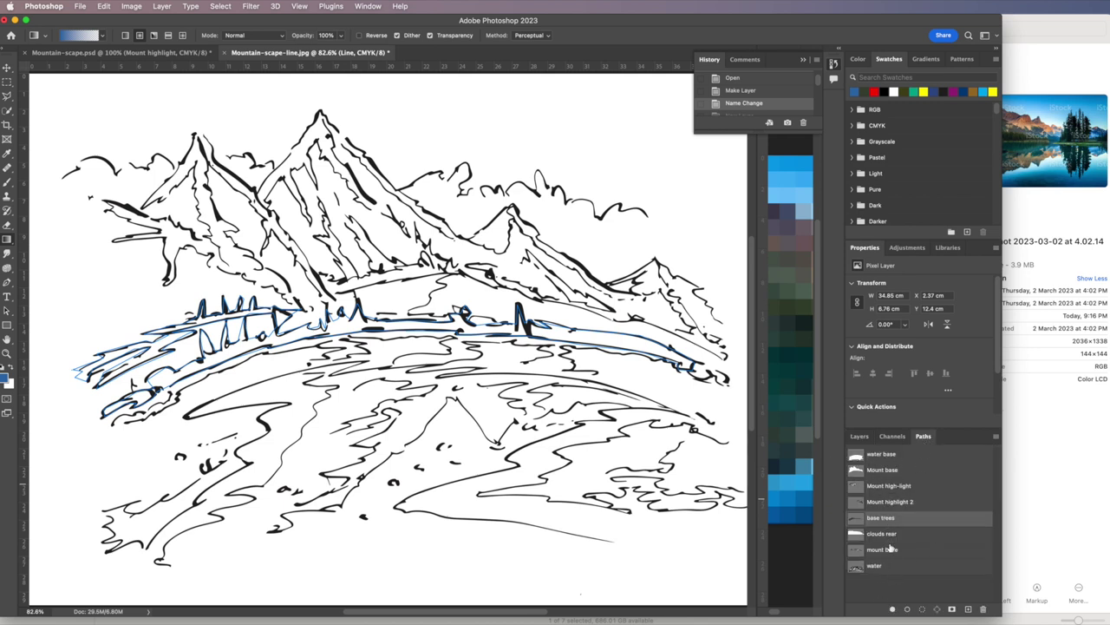
pyautogui.click(880, 470)
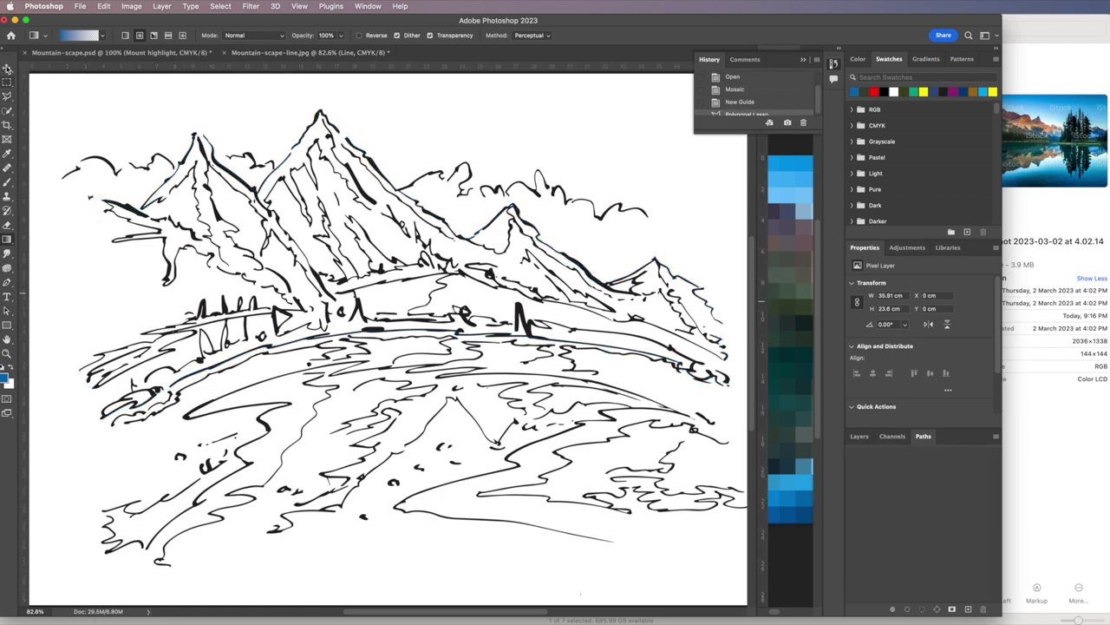
pyautogui.click(7, 152)
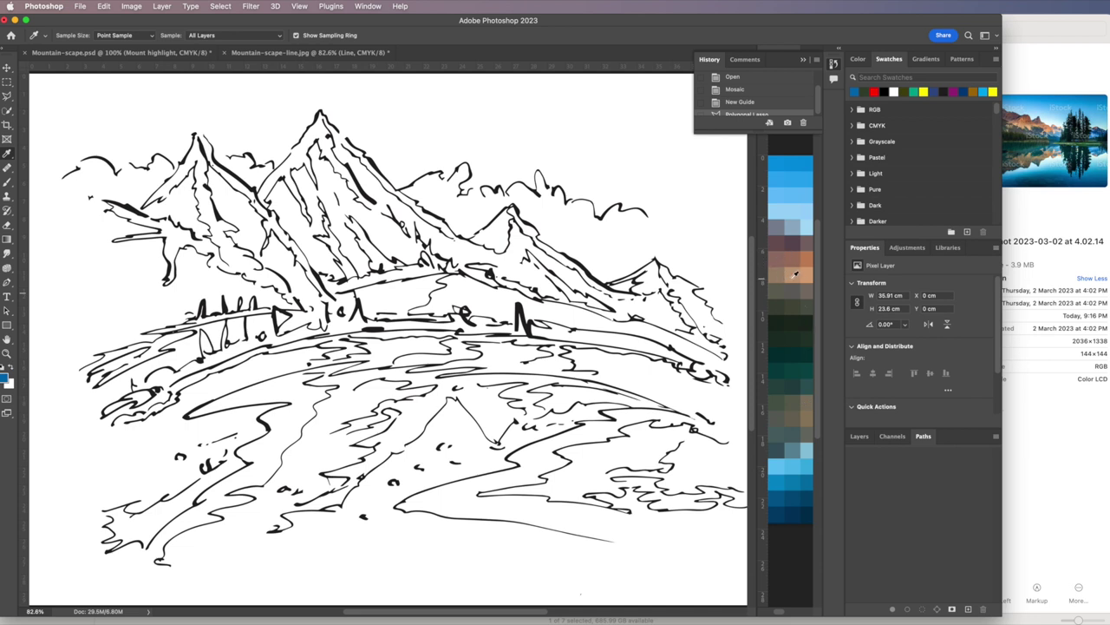
pyautogui.click(781, 274)
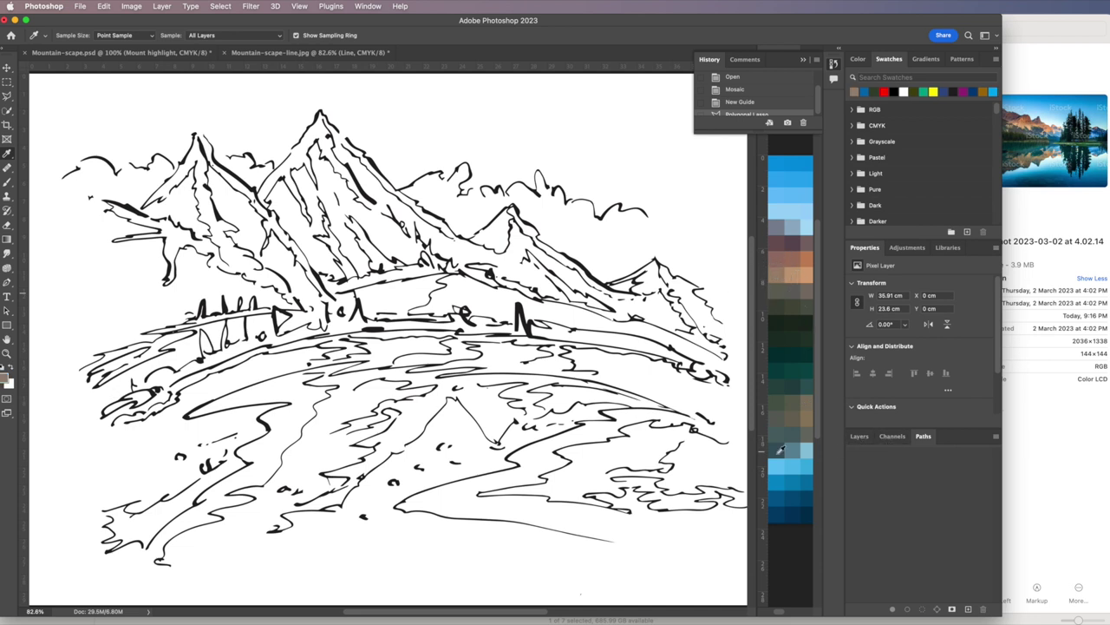
pyautogui.click(6, 68)
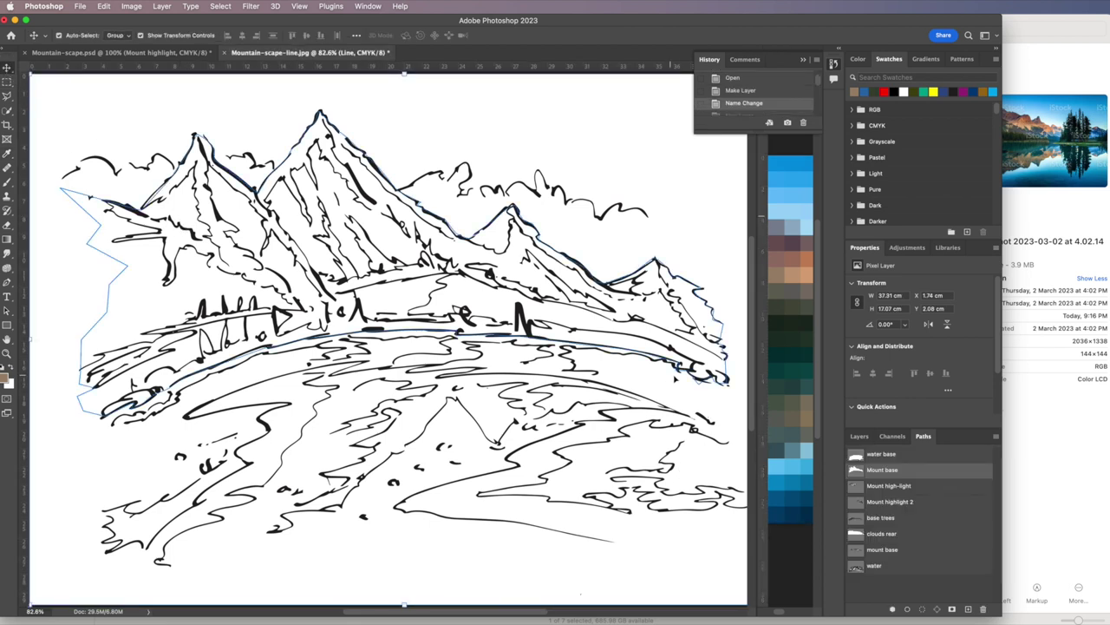
# Make a new anti-aliased selection from the Mount base path with a feather radius of 0 pixels.
pyautogui.click(996, 438)
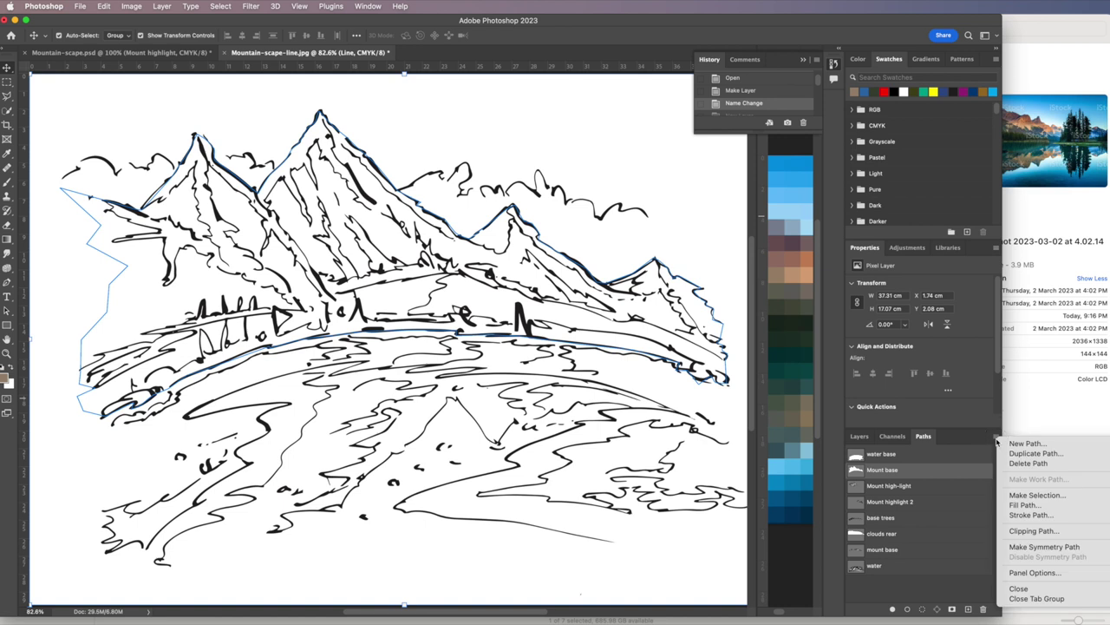
pyautogui.click(1028, 498)
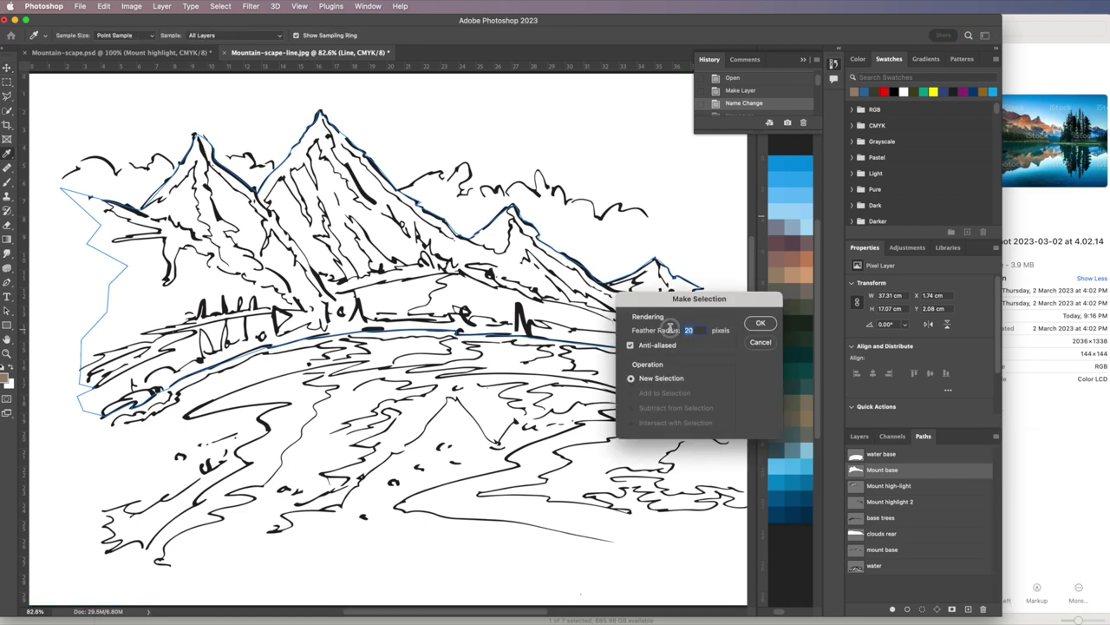
pyautogui.write('0')
pyautogui.click(761, 325)
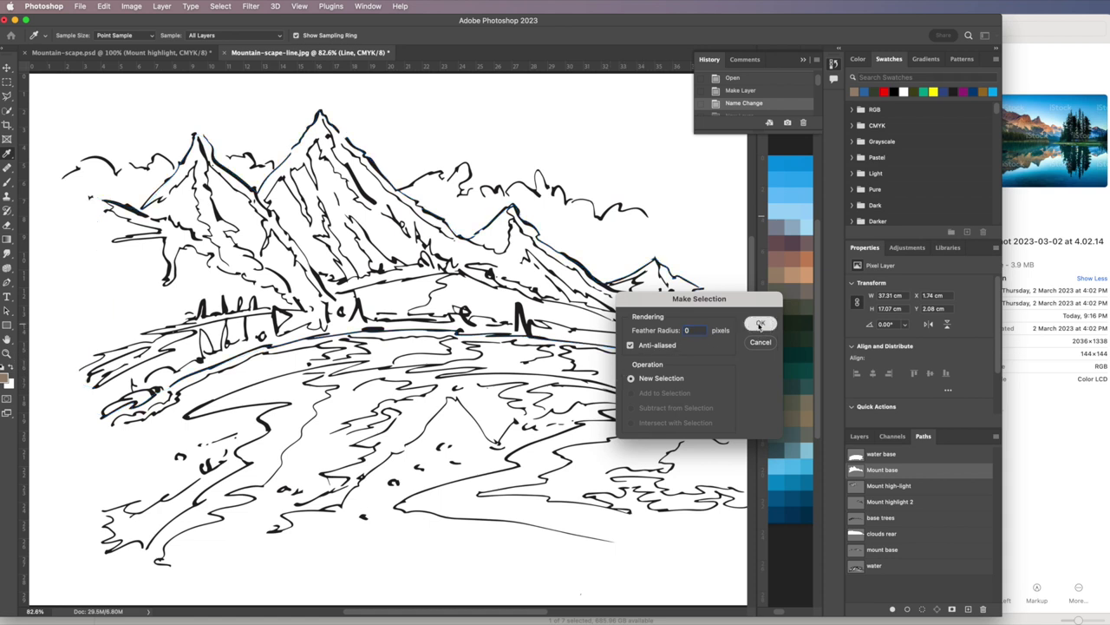
pyautogui.press('v')
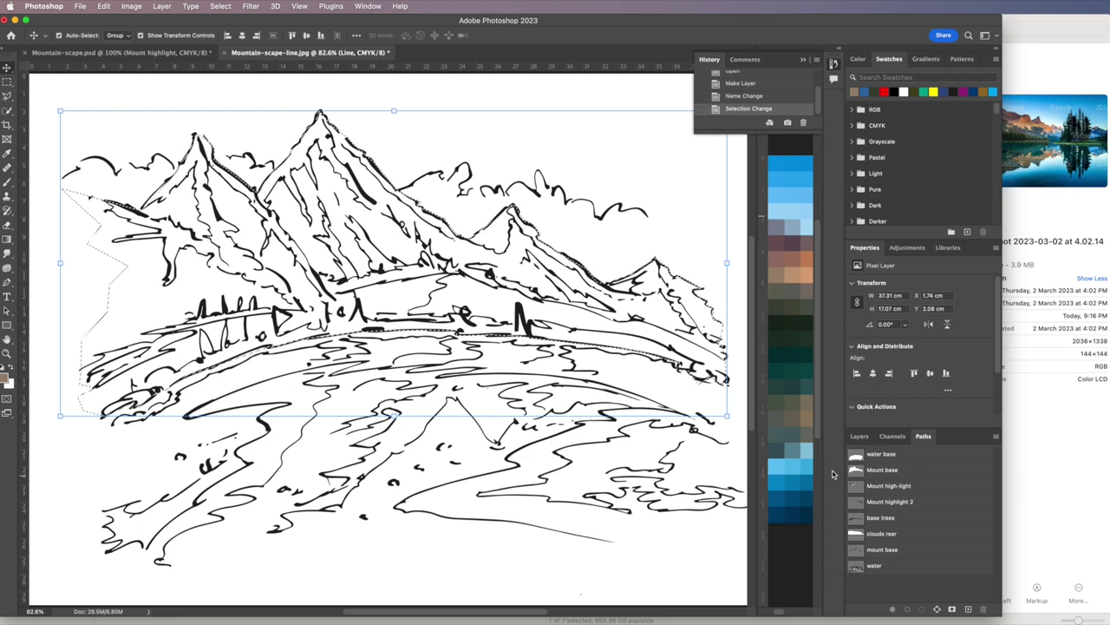
# Add a new layer beneath the Line layer and fill the mountain selection on it with the sampled brown.
pyautogui.click(857, 438)
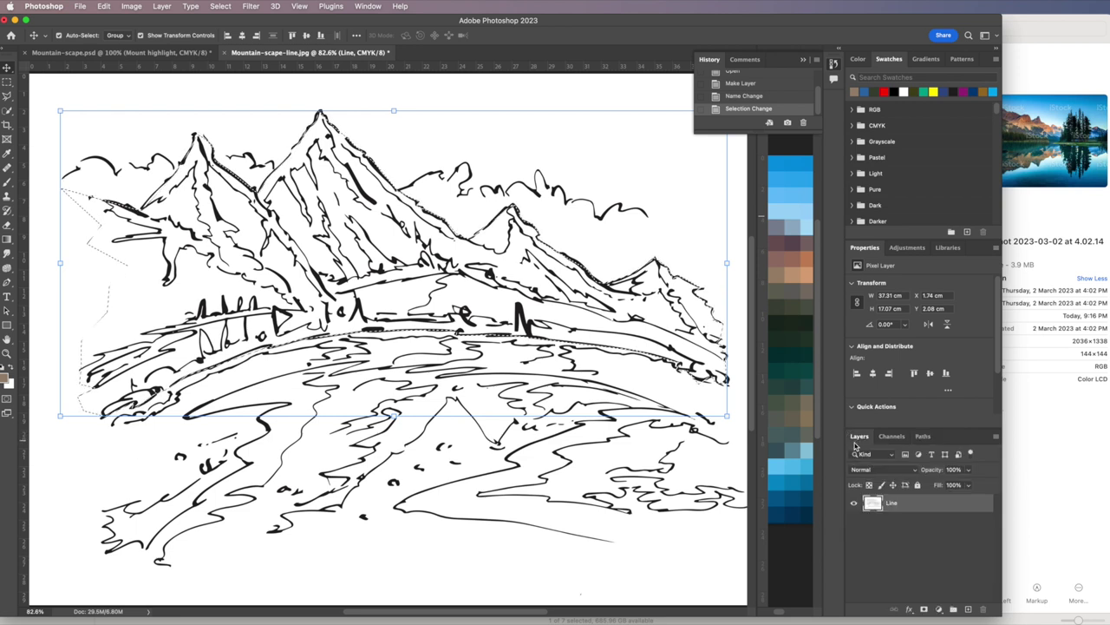
pyautogui.click(968, 609)
pyautogui.moveTo(900, 507); pyautogui.dragTo(902, 526)
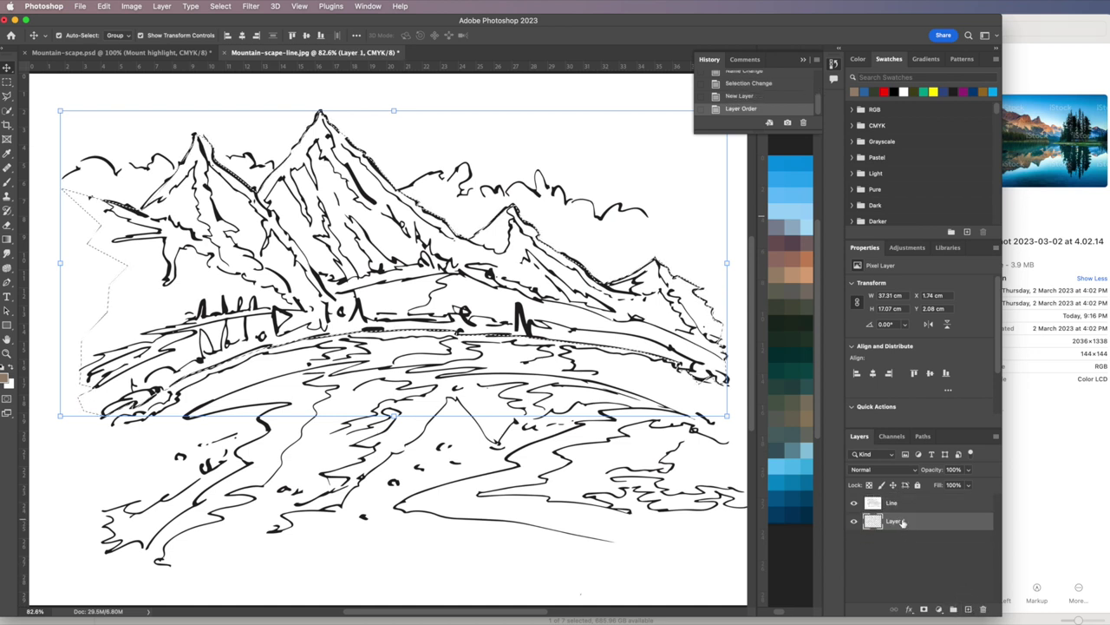
pyautogui.press('super+BackSpace')
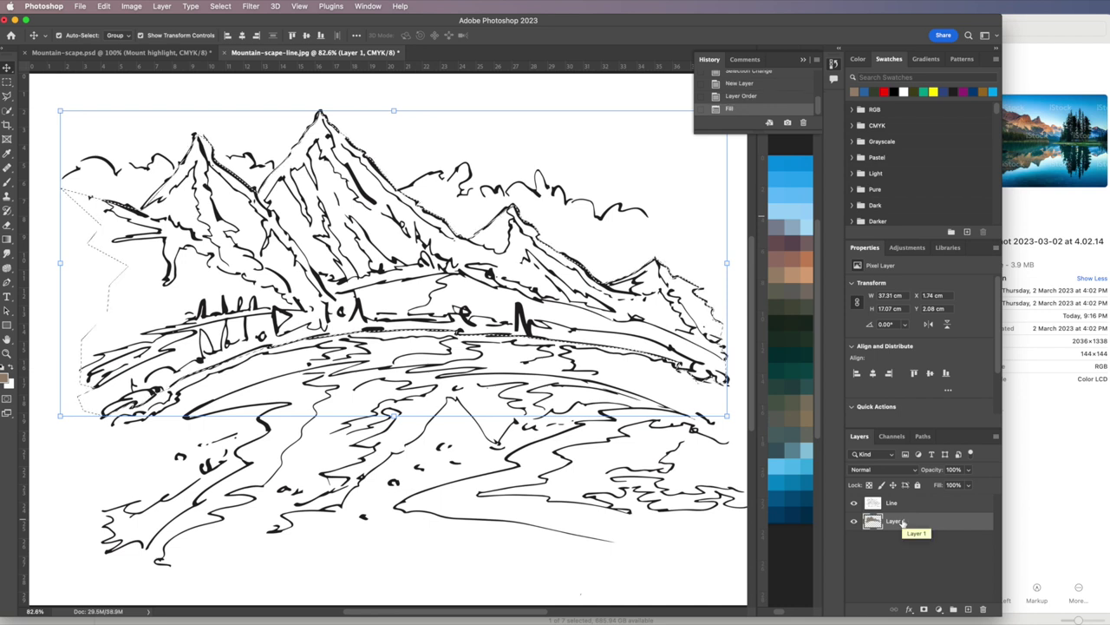
# Set the Line layer's blending mode to Multiply.
pyautogui.click(902, 503)
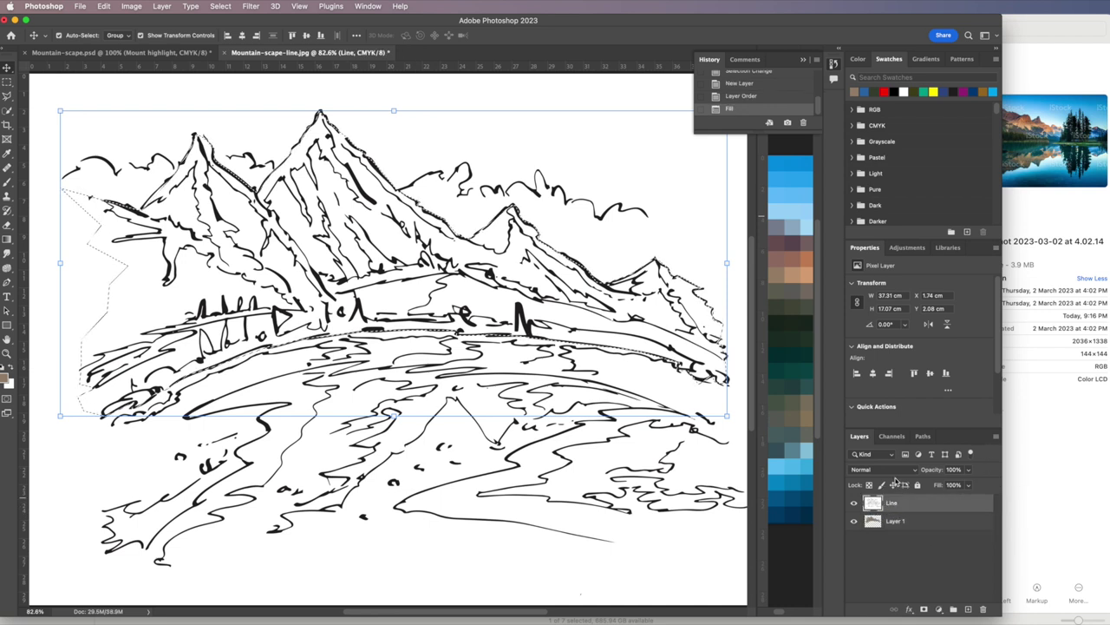
pyautogui.click(918, 470)
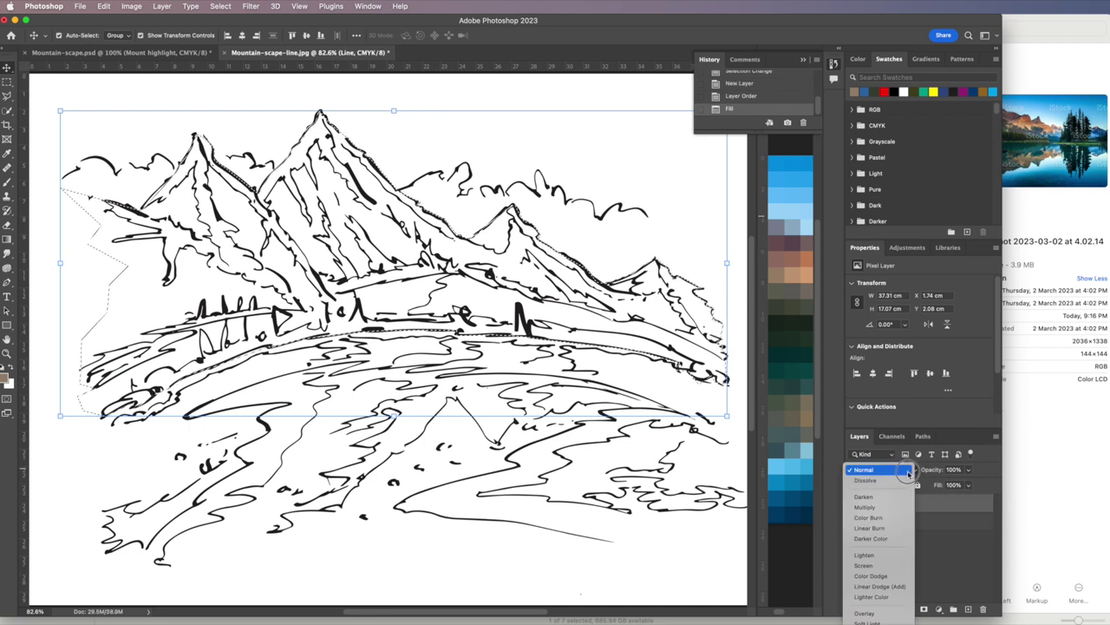
pyautogui.click(872, 509)
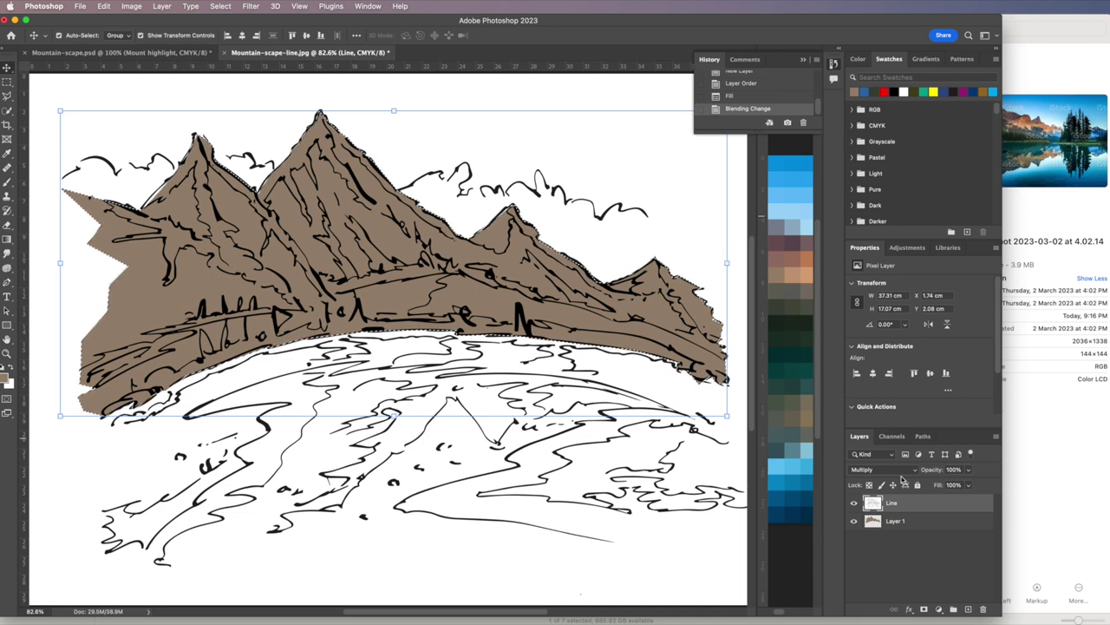
# Replace the current selection with one made from the Mount high-light path, using a feather radius of 0 pixels.
pyautogui.click(923, 436)
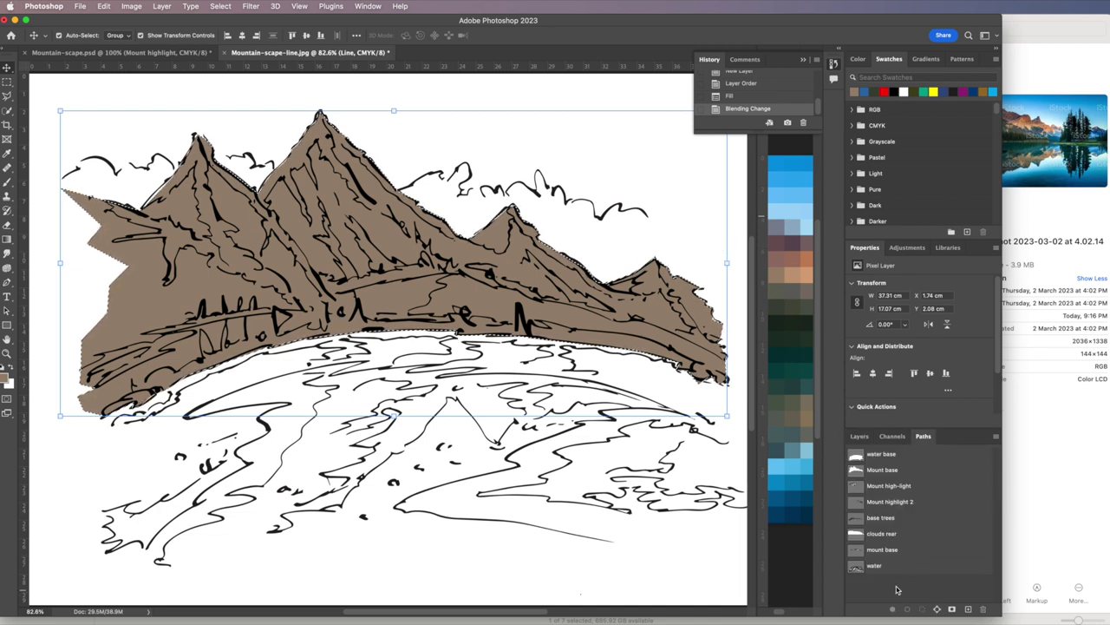
pyautogui.click(871, 488)
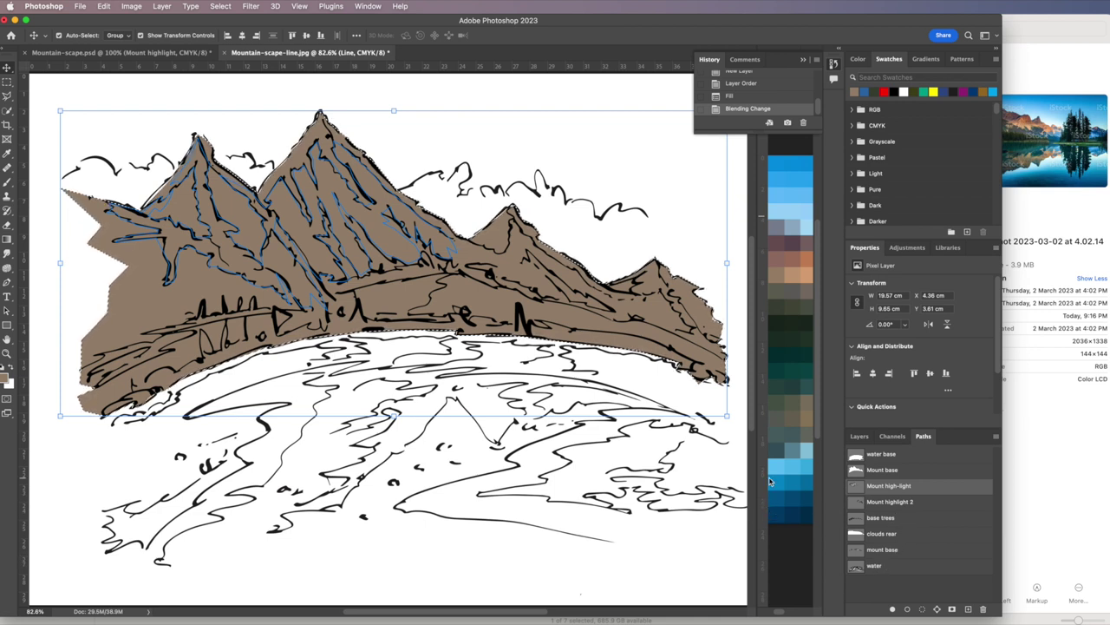
pyautogui.click(893, 595)
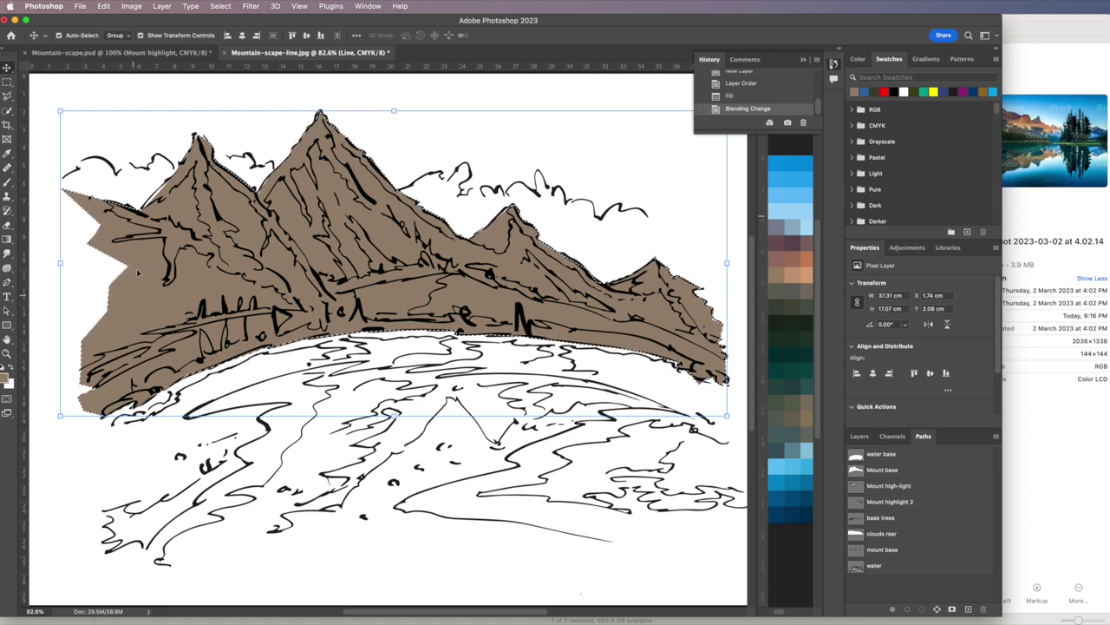
pyautogui.click(877, 471)
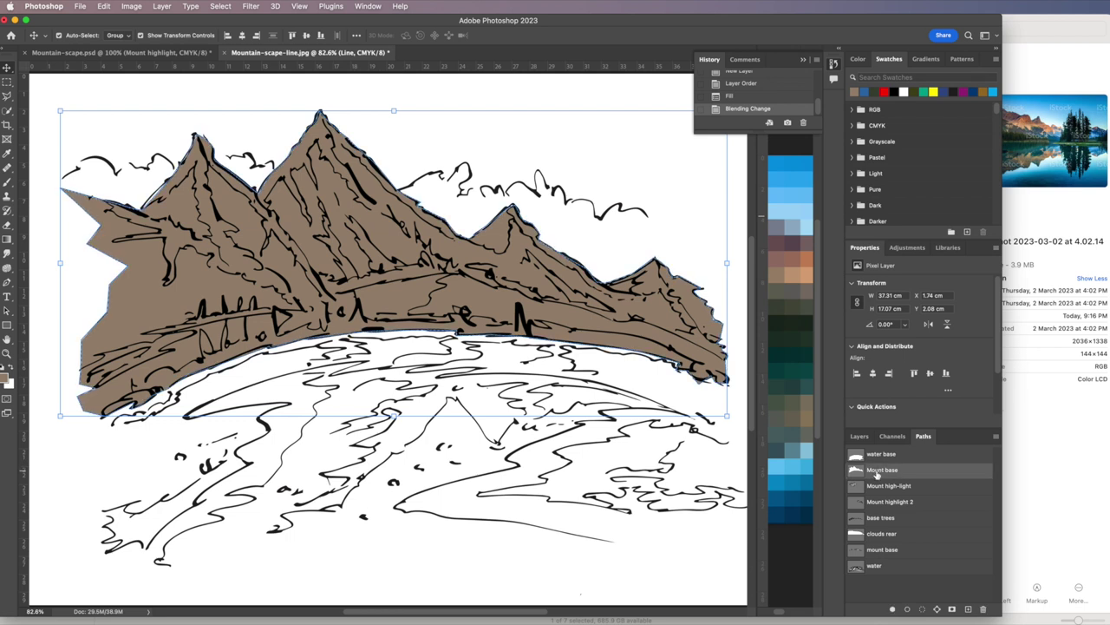
pyautogui.click(874, 488)
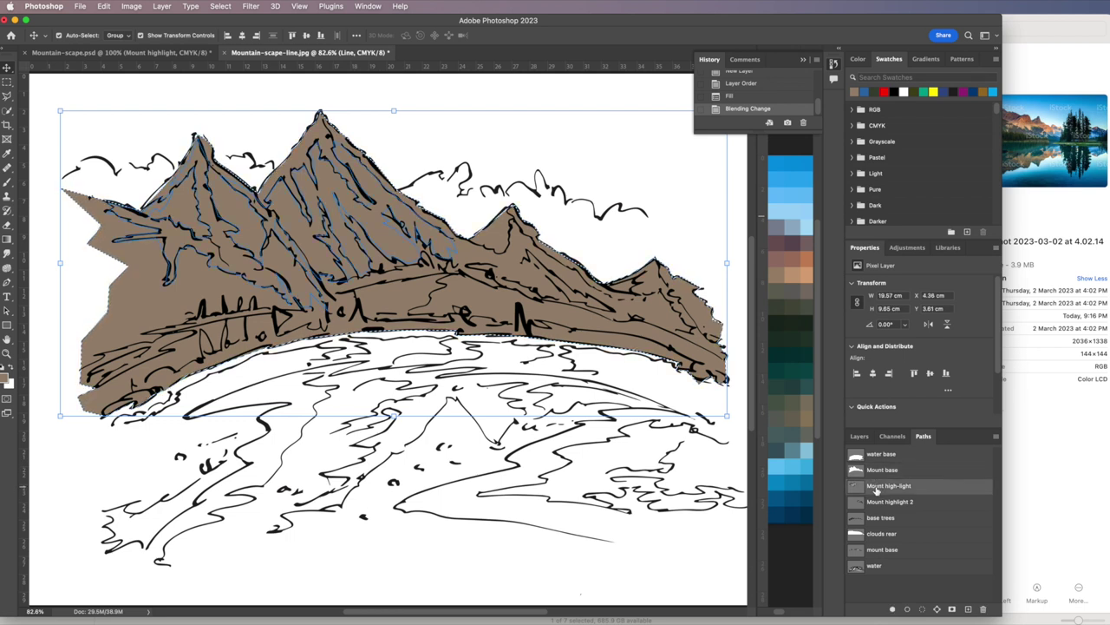
pyautogui.click(996, 436)
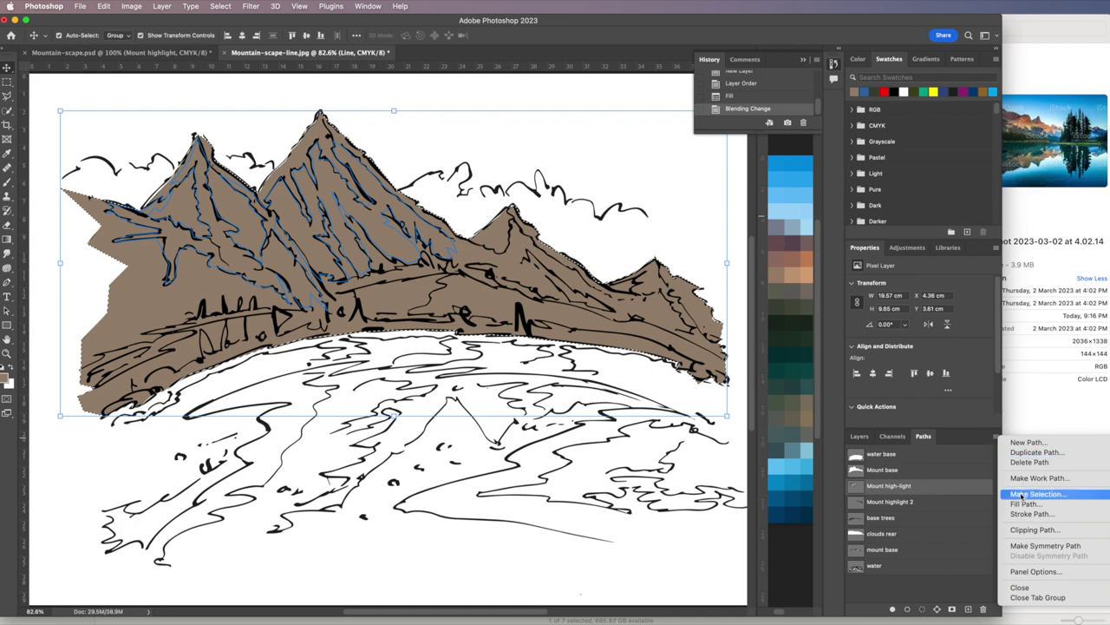
pyautogui.click(889, 487)
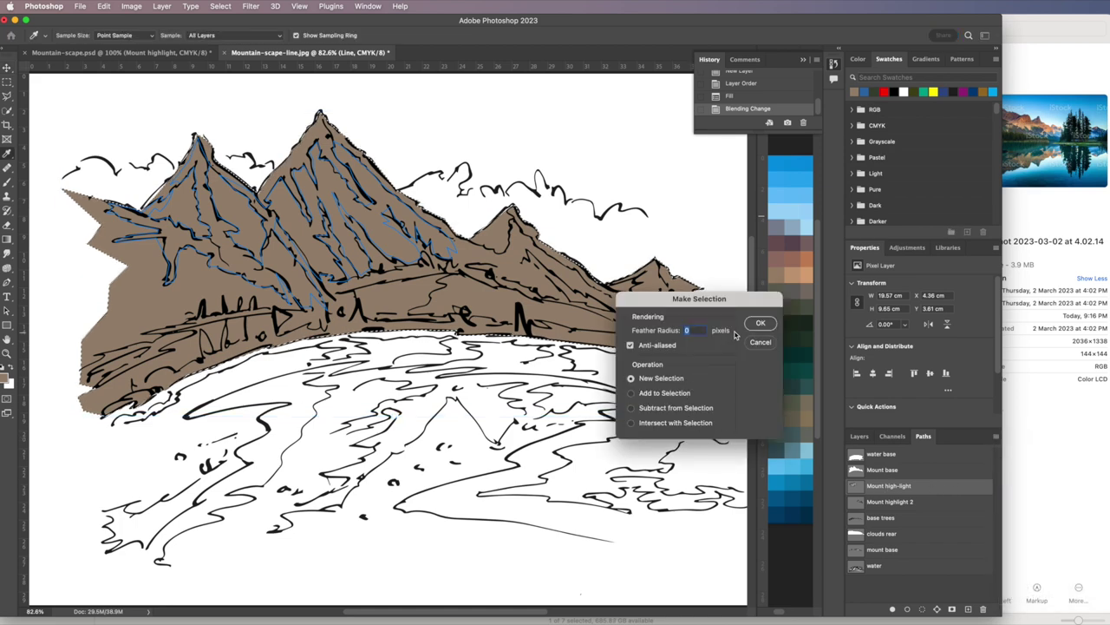
pyautogui.click(760, 327)
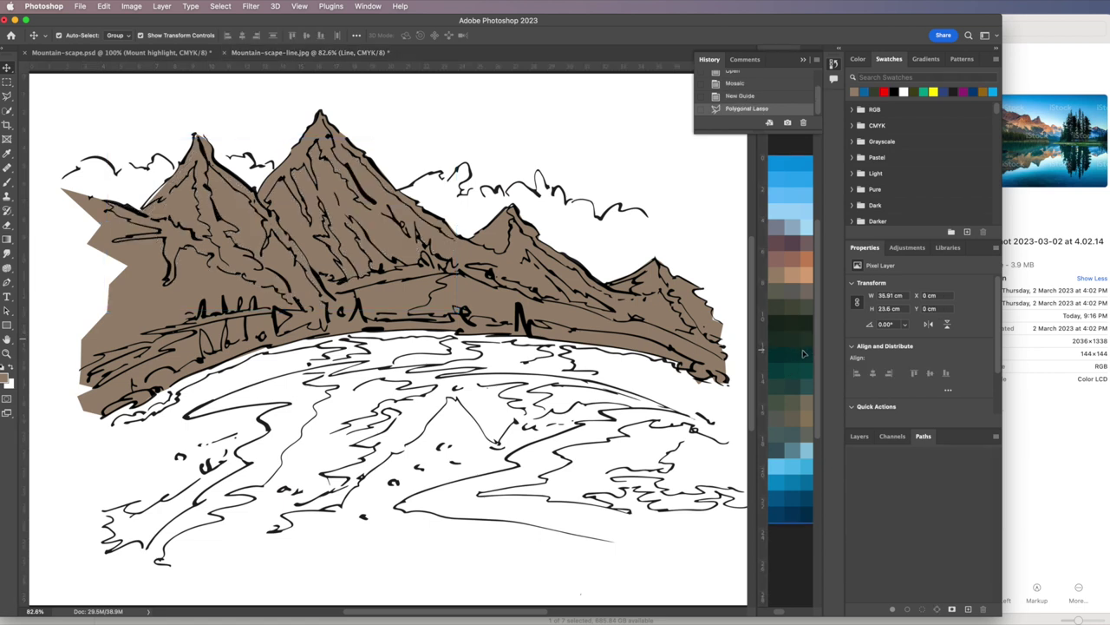
# Sample a dark green from the lower part of the mosaic photo and return to the line drawing document.
pyautogui.click(7, 152)
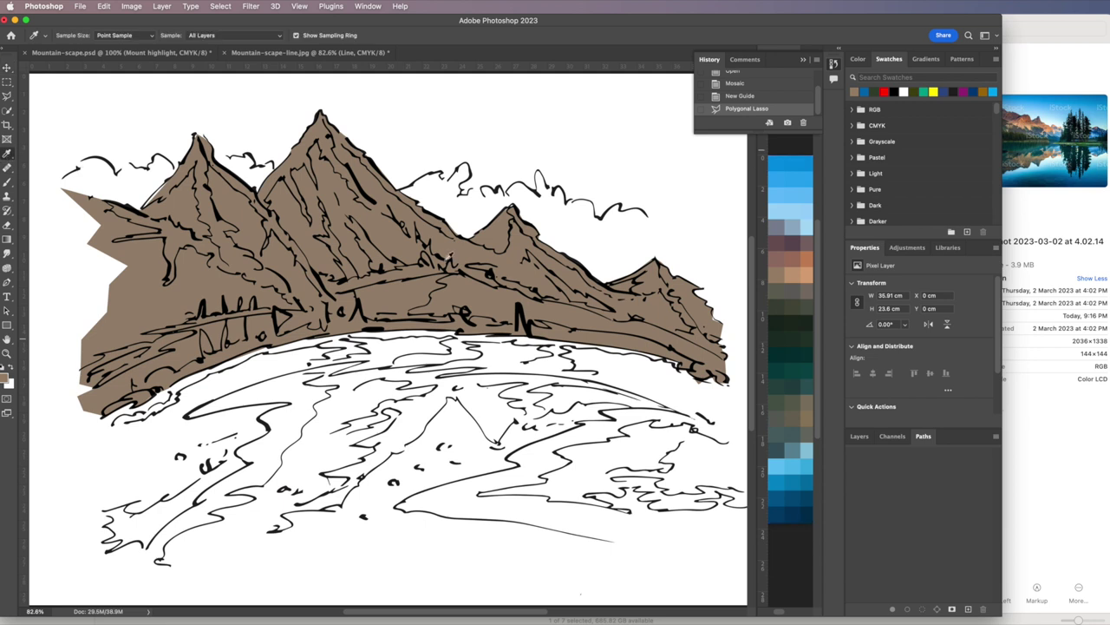
pyautogui.click(800, 340)
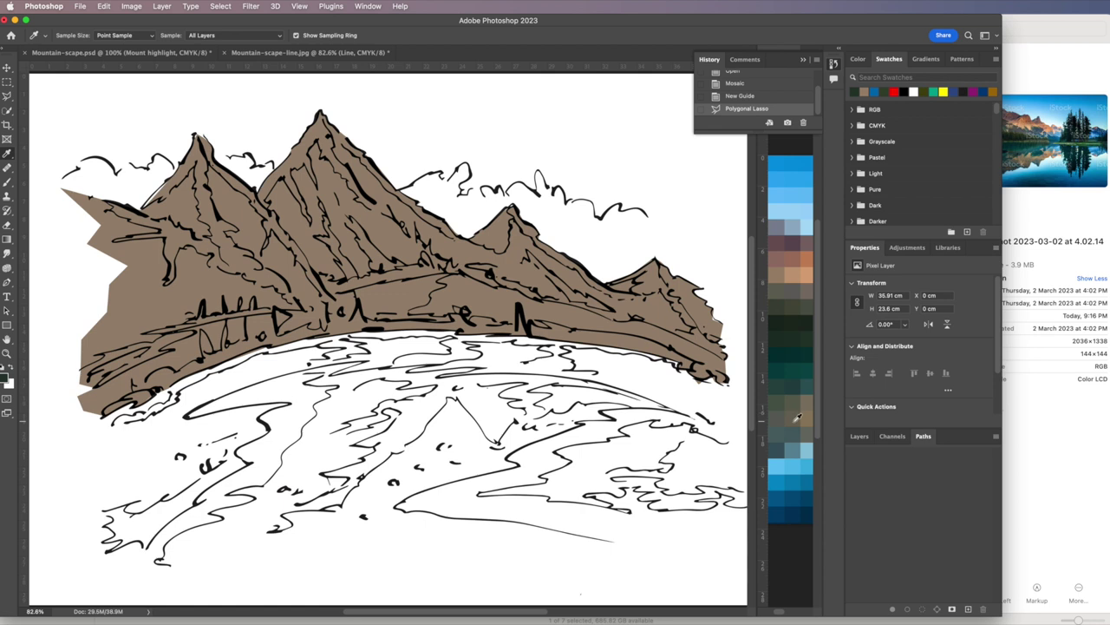
pyautogui.click(798, 418)
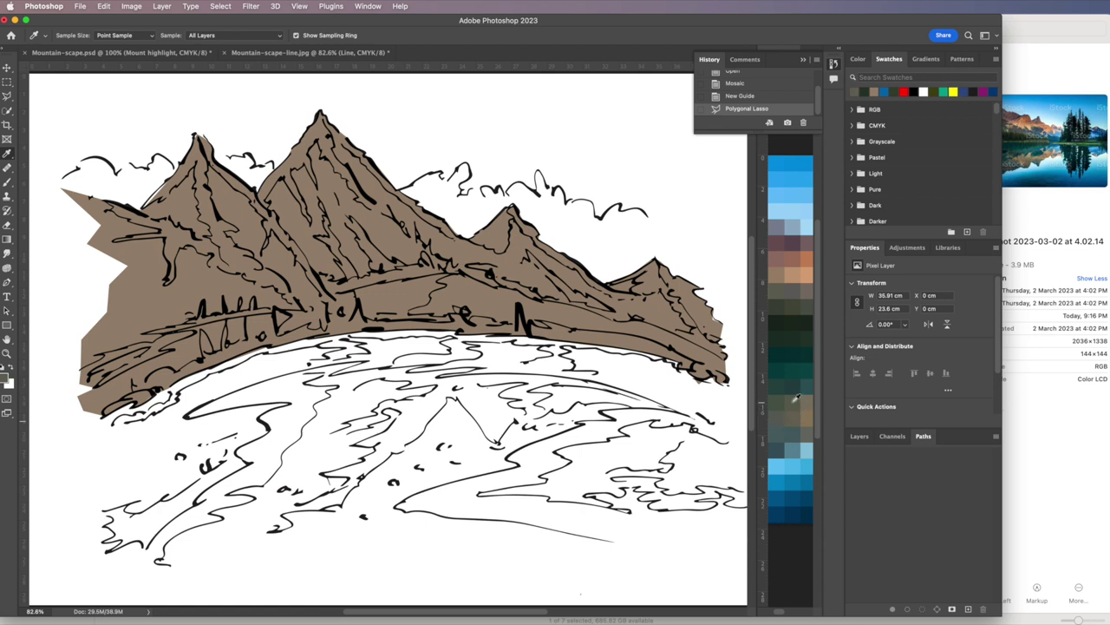
pyautogui.click(780, 396)
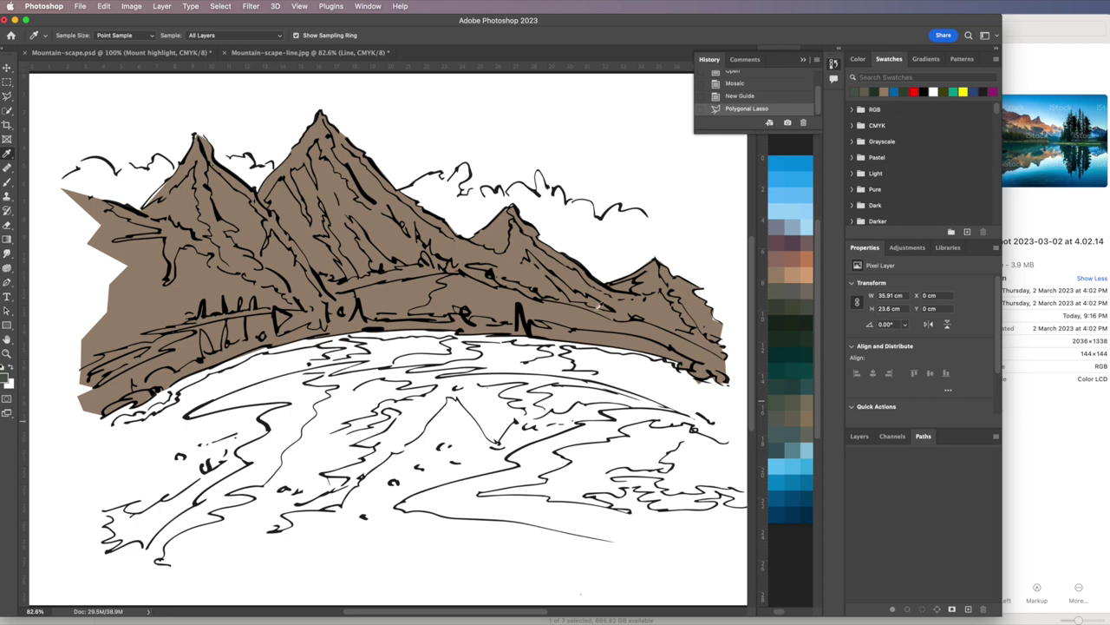
pyautogui.click(7, 68)
pyautogui.hotkey('ctrl', 'Tab')
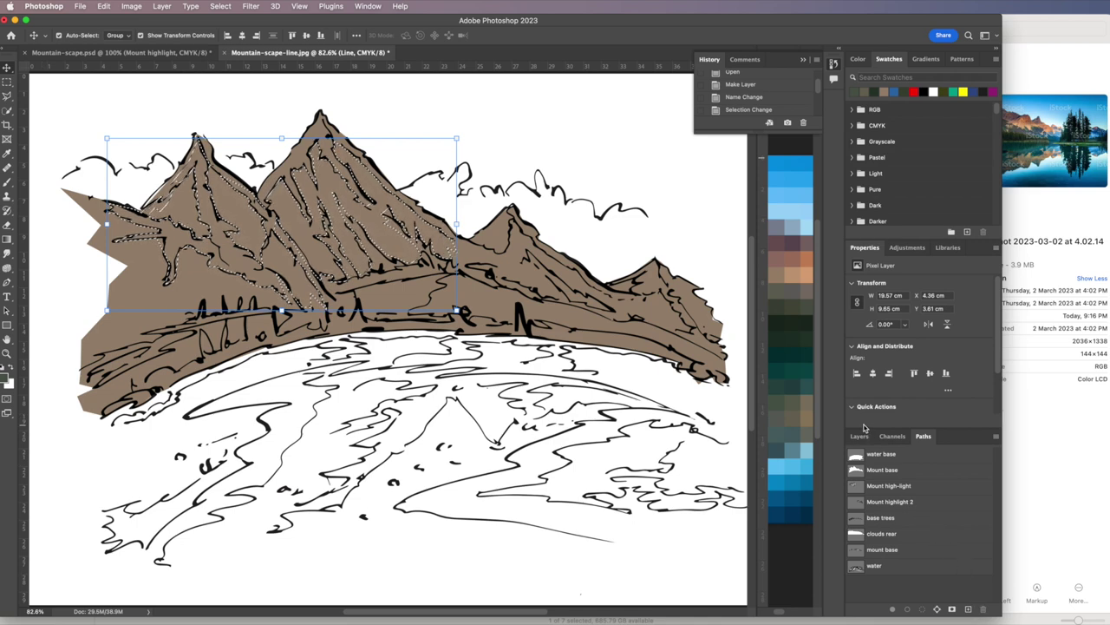
# Rename the brown-filled layer beneath Line as base.
pyautogui.click(859, 436)
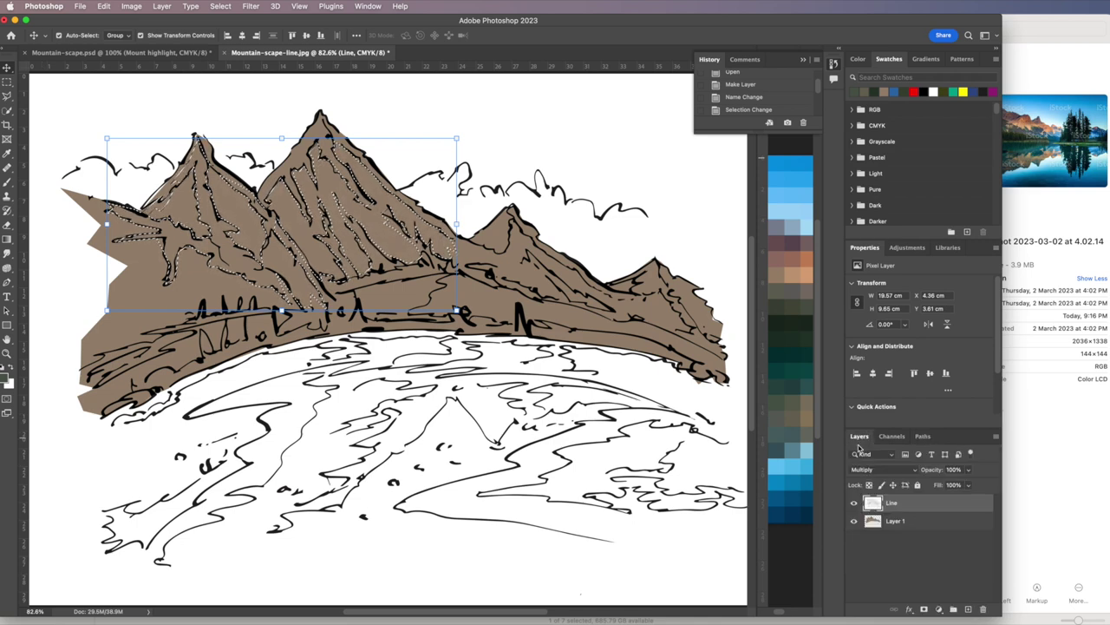
pyautogui.doubleClick(896, 522)
pyautogui.write('L')
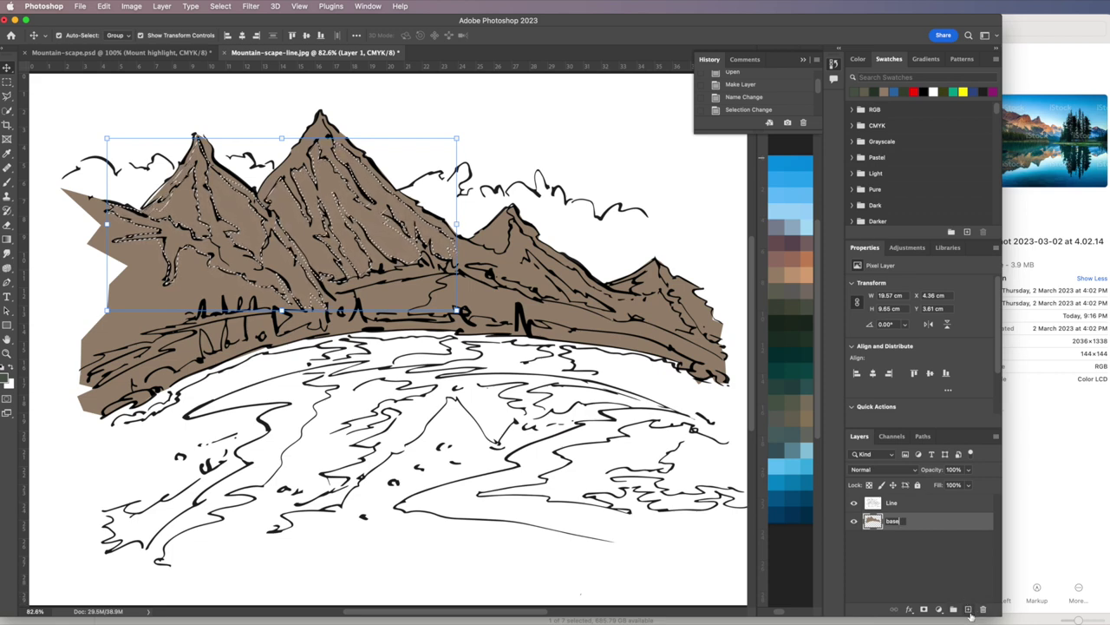
# Add a new layer between base and Line and name it shade.
pyautogui.press('Return')
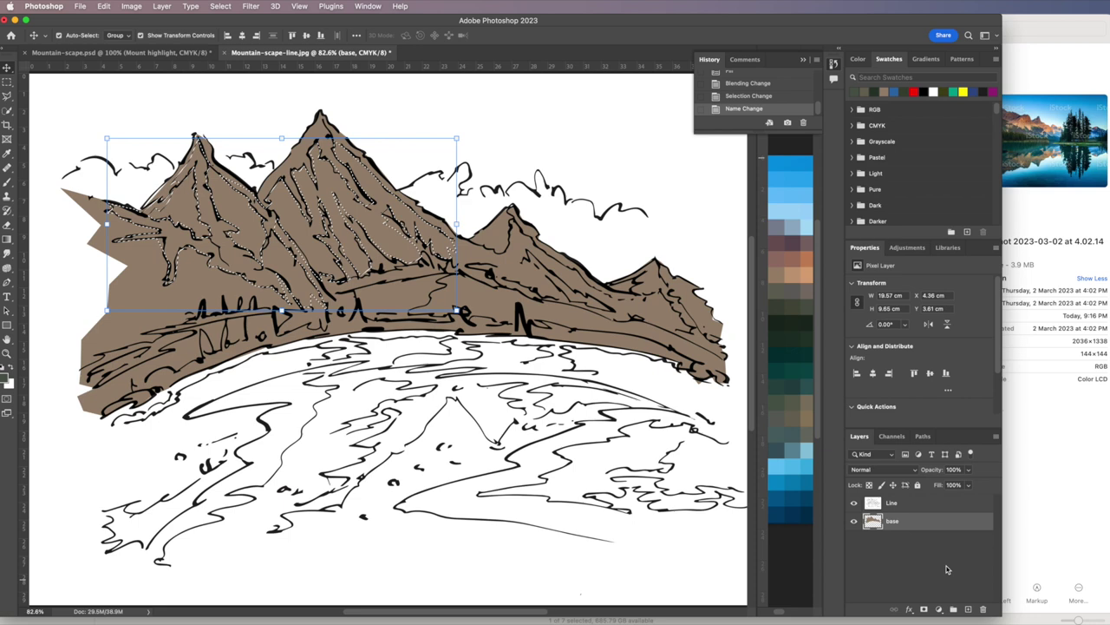
pyautogui.click(968, 610)
pyautogui.doubleClick(898, 520)
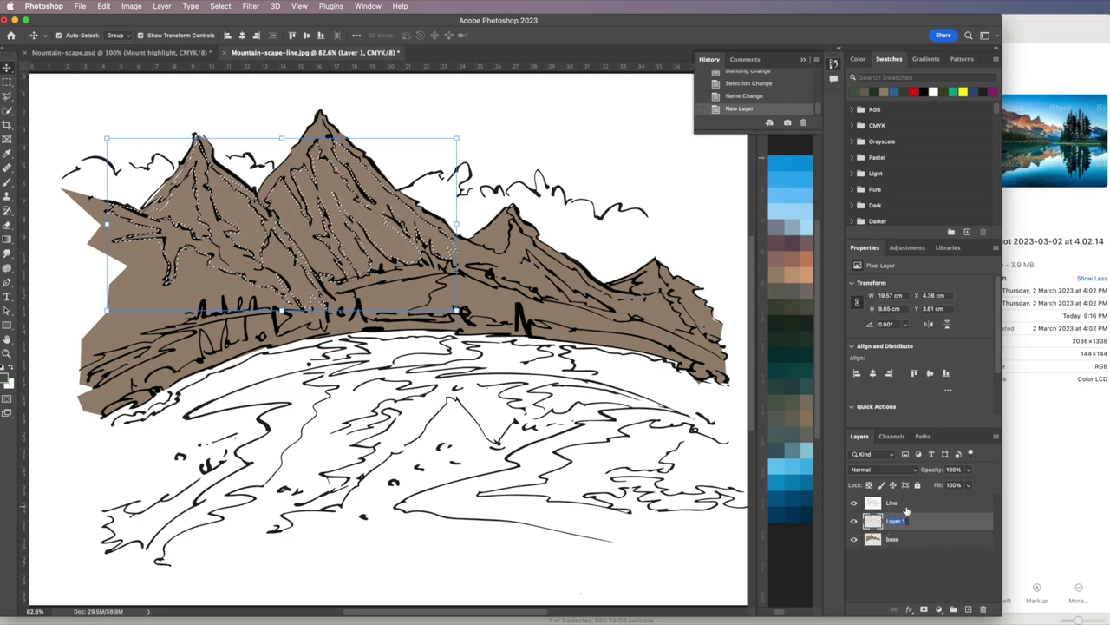
pyautogui.write('hade')
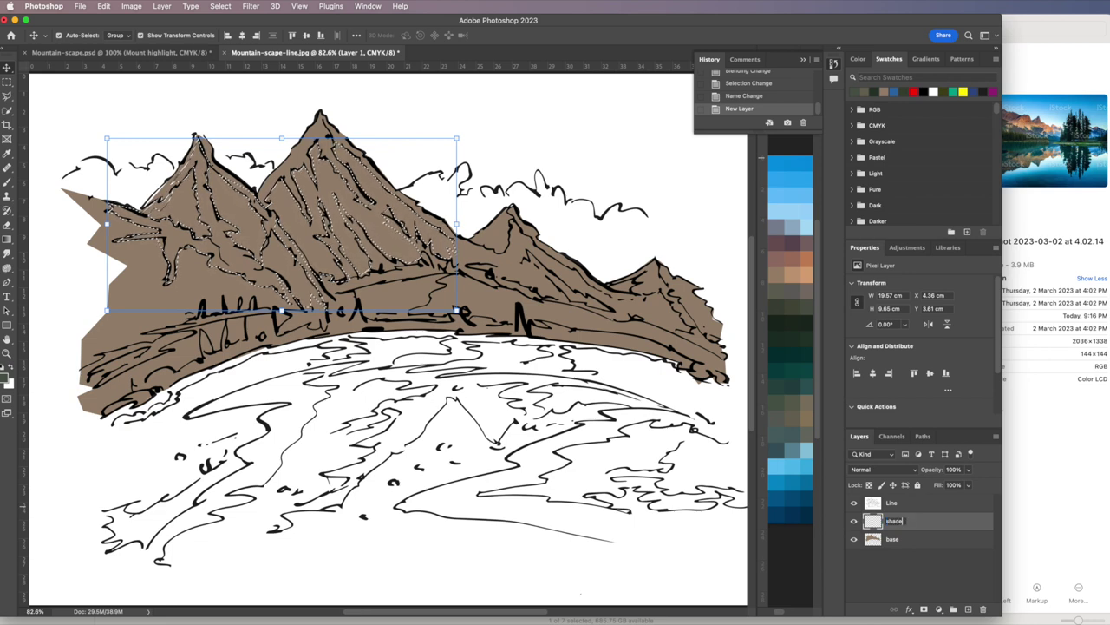
pyautogui.press('Return')
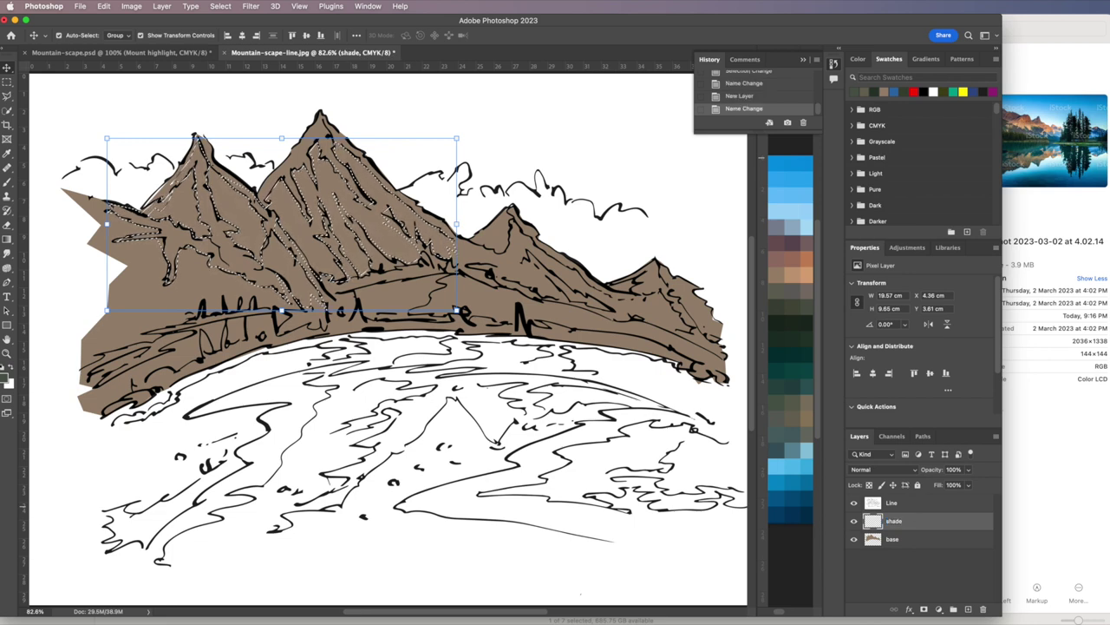
# Fill the mountain selection on the shade layer with the sampled dark green and clear the selection.
pyautogui.hotkey('alt', 'BackSpace')
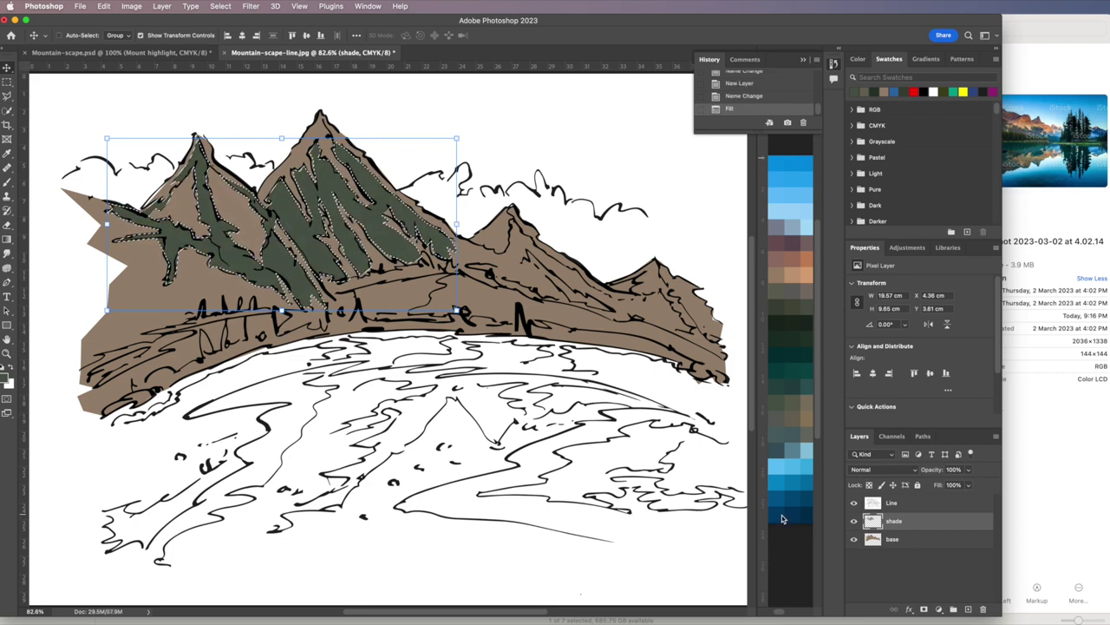
pyautogui.hotkey('ctrl', 'd')
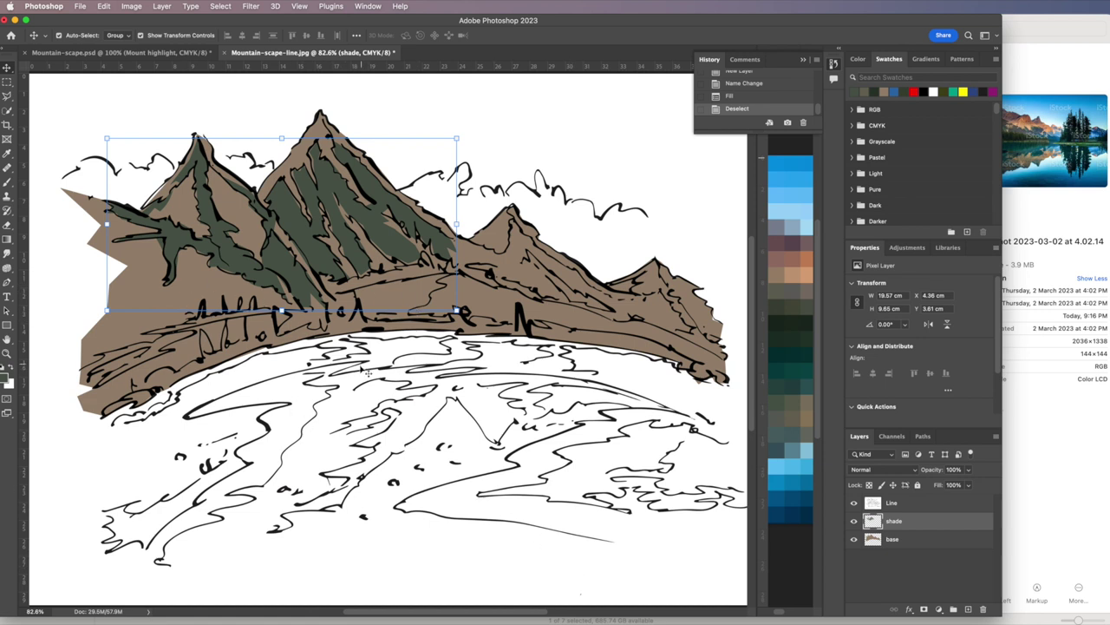
# Display the saved water path over the line drawing.
pyautogui.click(7, 97)
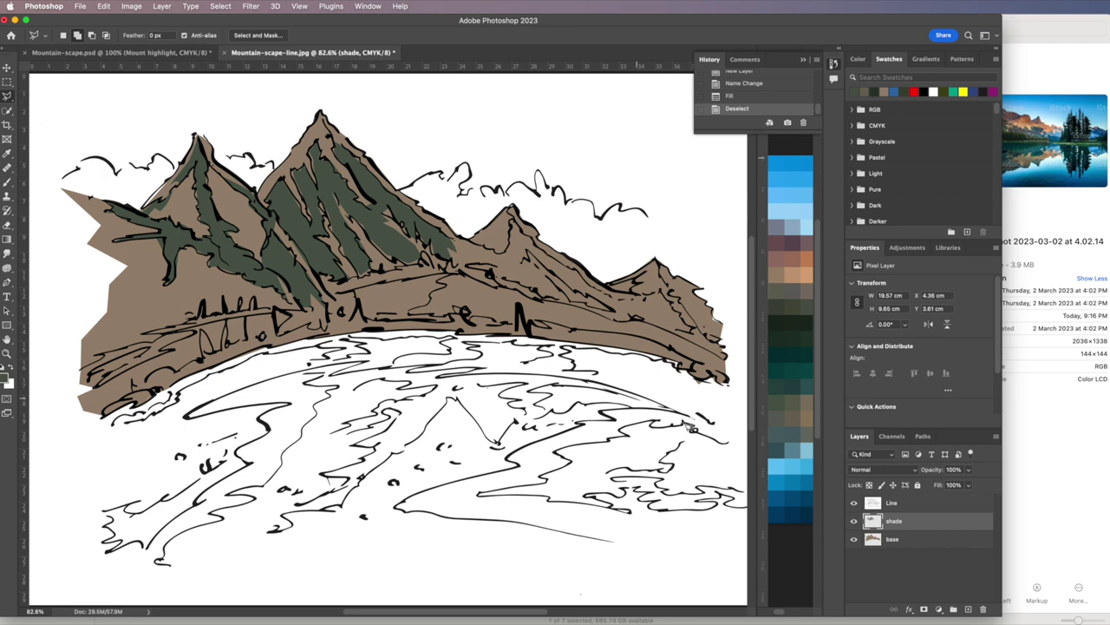
pyautogui.click(924, 438)
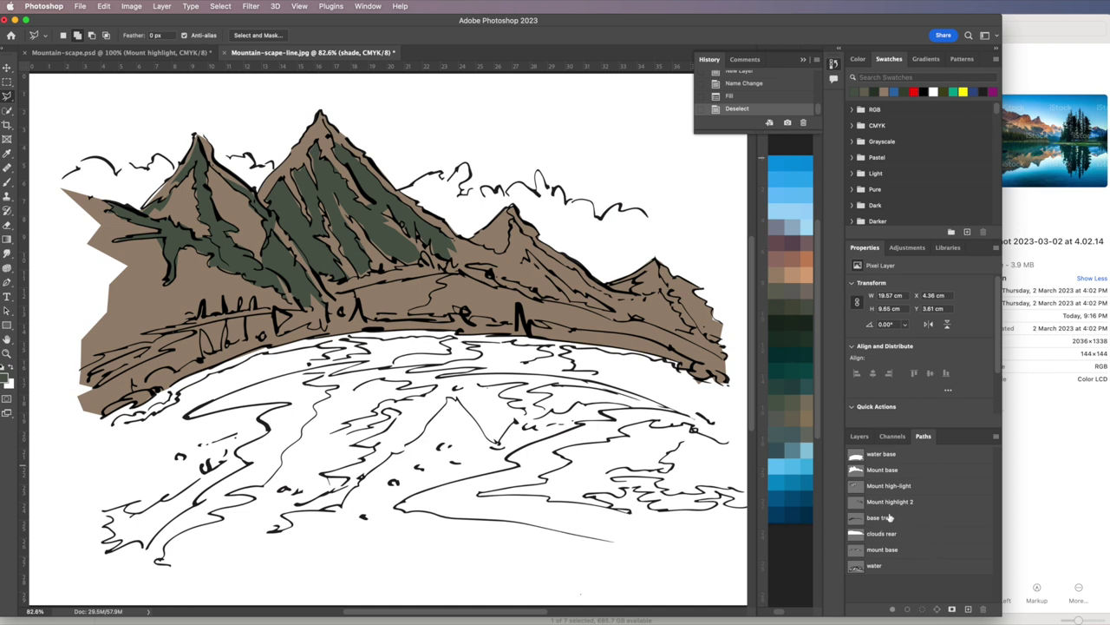
pyautogui.click(874, 568)
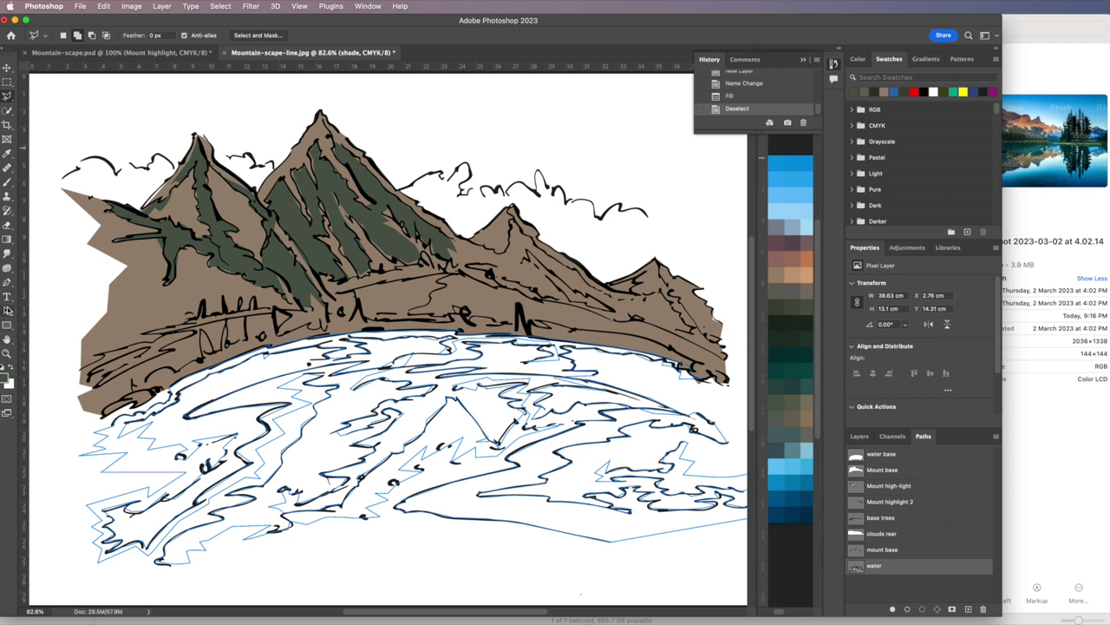
# Try moving the whole water path down and to the left with the Path Selection tool, and undo the move.
pyautogui.click(7, 312)
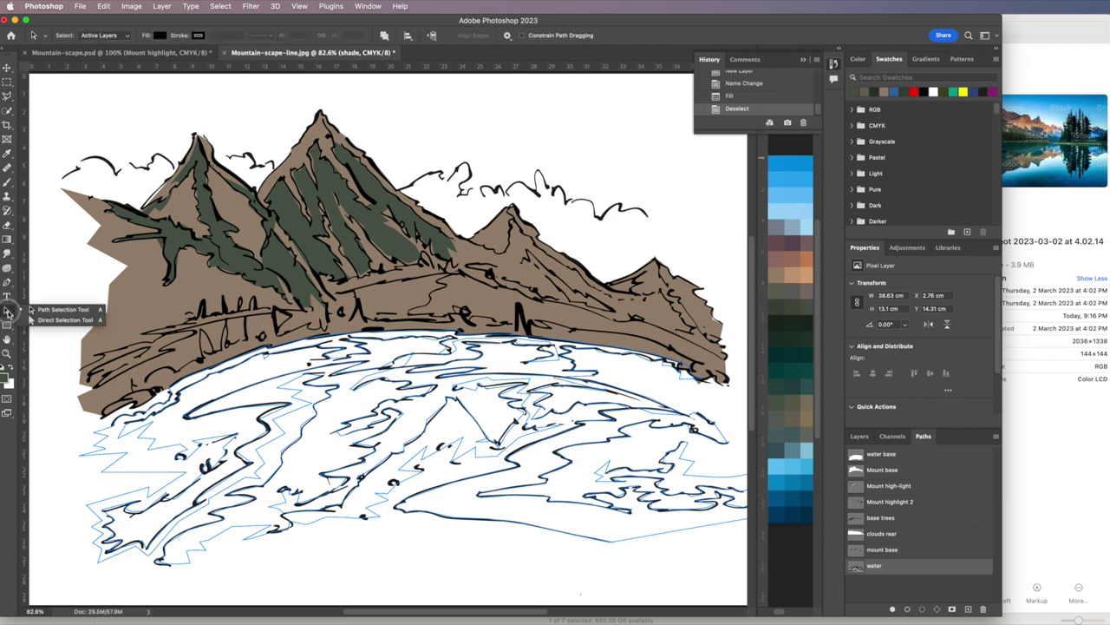
pyautogui.click(63, 310)
pyautogui.moveTo(183, 475); pyautogui.dragTo(158, 482)
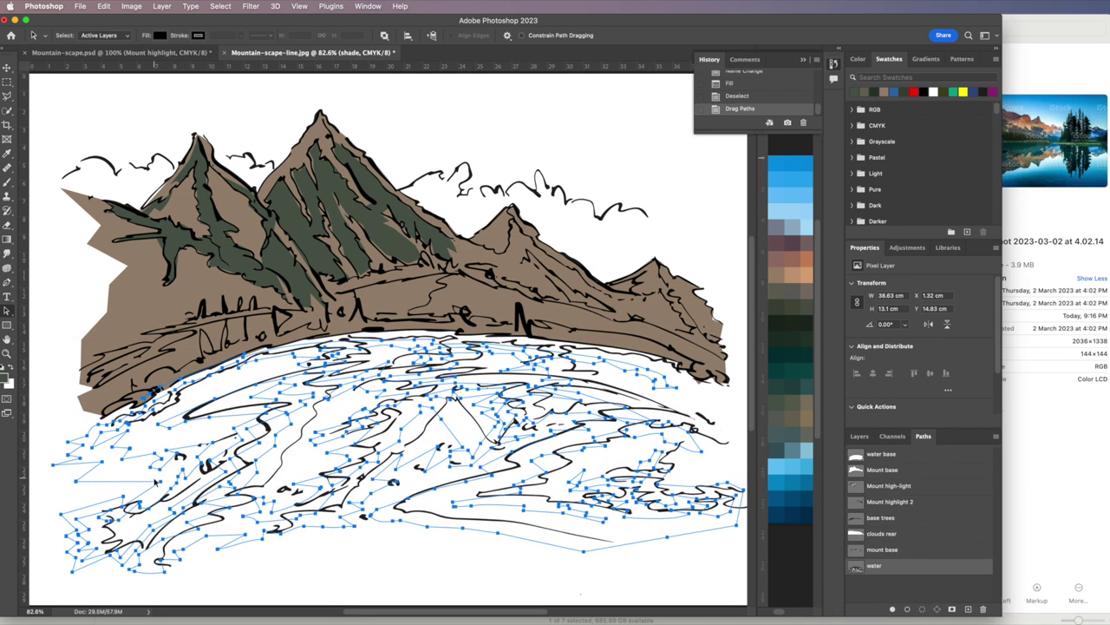
pyautogui.press('super+z')
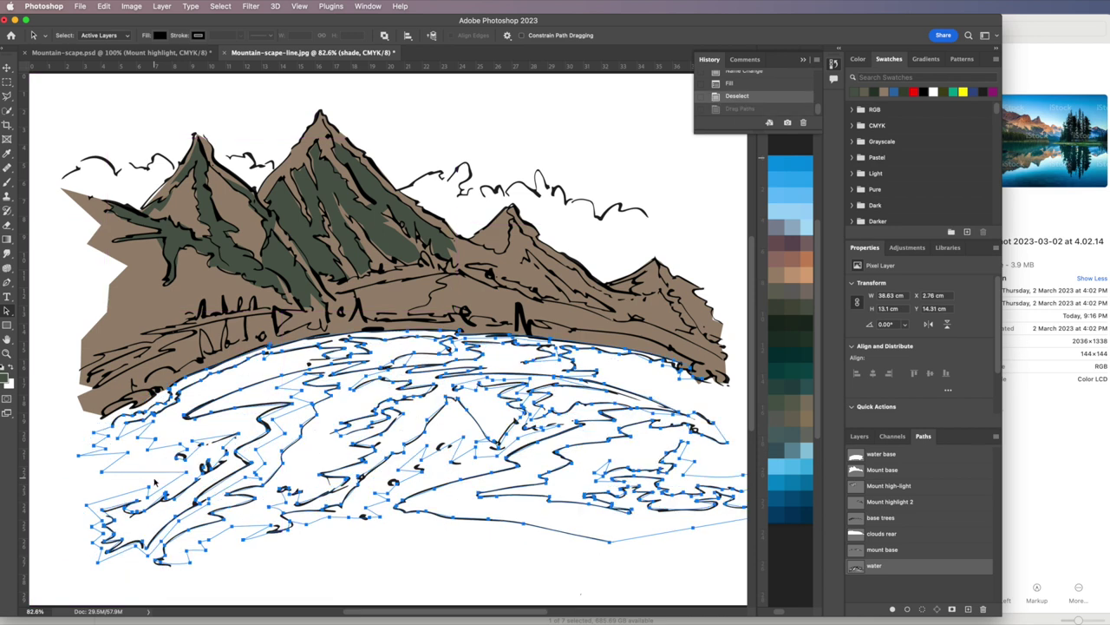
# Reshape the lower-left edge of the water path by moving individual anchor points and handles with Direct Selection, undoing the last two adjustments.
pyautogui.click(9, 316)
pyautogui.click(61, 319)
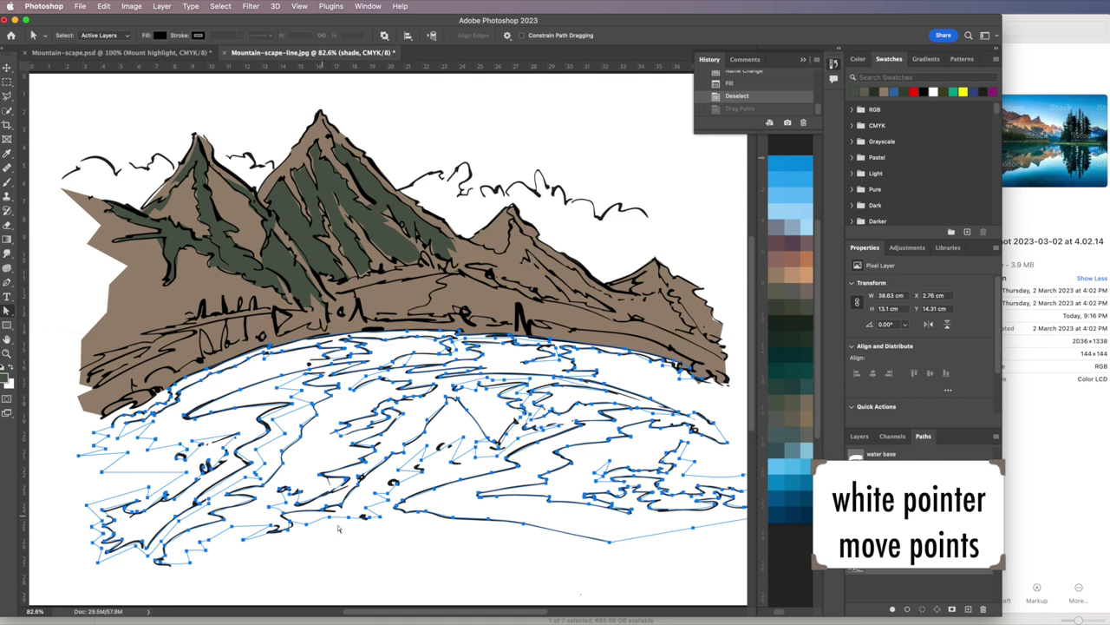
pyautogui.click(389, 536)
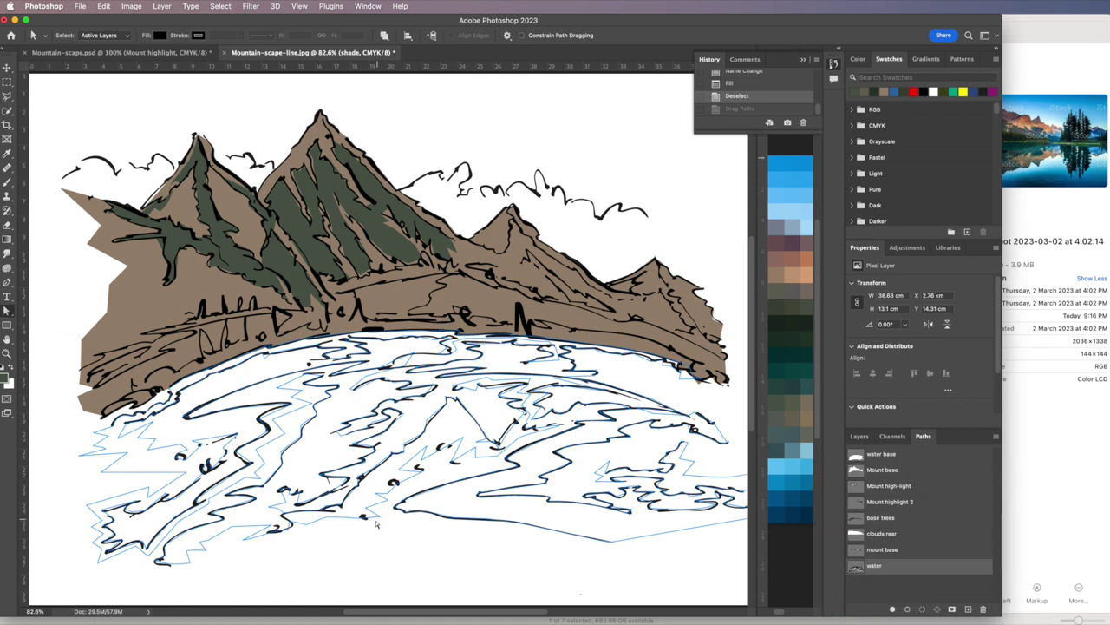
pyautogui.moveTo(394, 513); pyautogui.dragTo(229, 552)
pyautogui.click(248, 512)
pyautogui.moveTo(254, 514); pyautogui.dragTo(267, 505)
pyautogui.press('super+z')
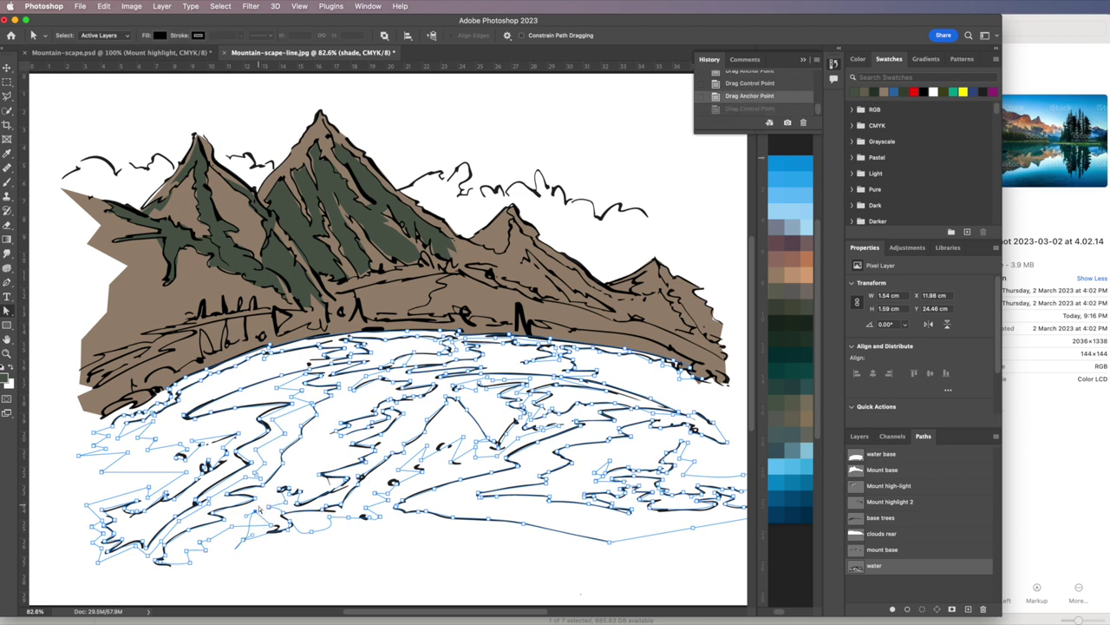
pyautogui.press('super+z')
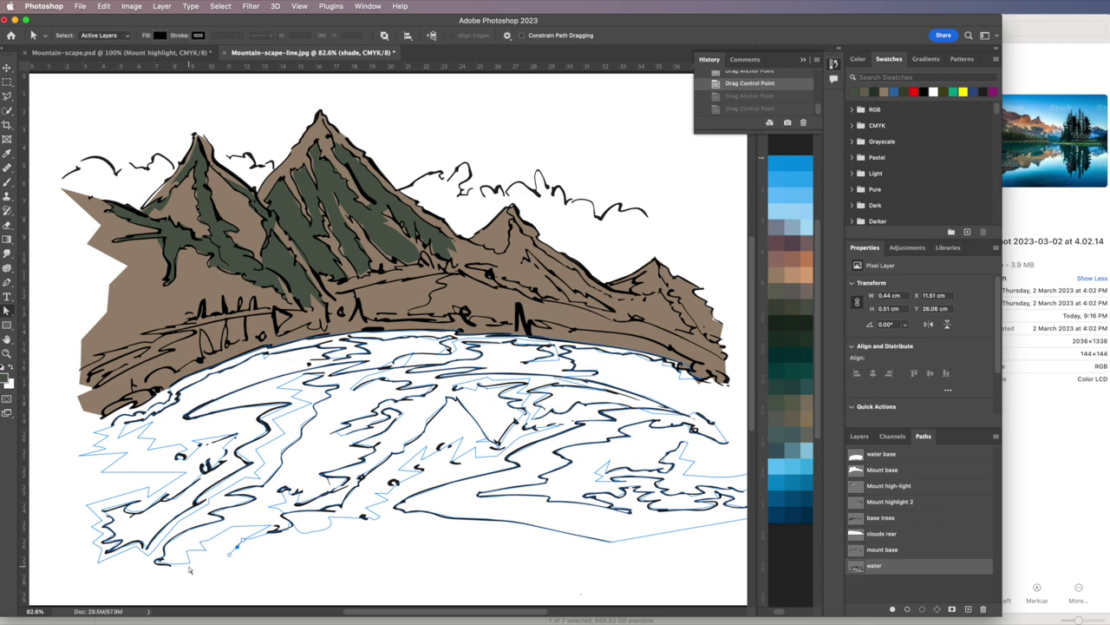
pyautogui.click(192, 565)
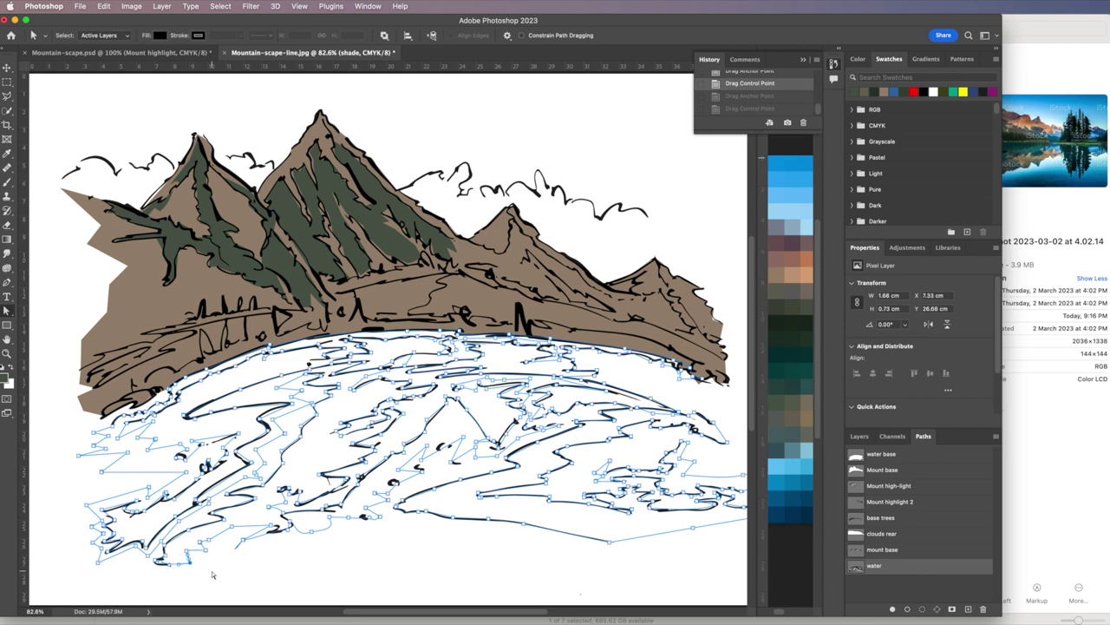
pyautogui.click(207, 557)
# Convert the sharp anchor point beside the branching line stroke to a smooth point and back to a corner with the Convert Point tool.
pyautogui.click(6, 353)
pyautogui.moveTo(148, 514); pyautogui.dragTo(214, 476)
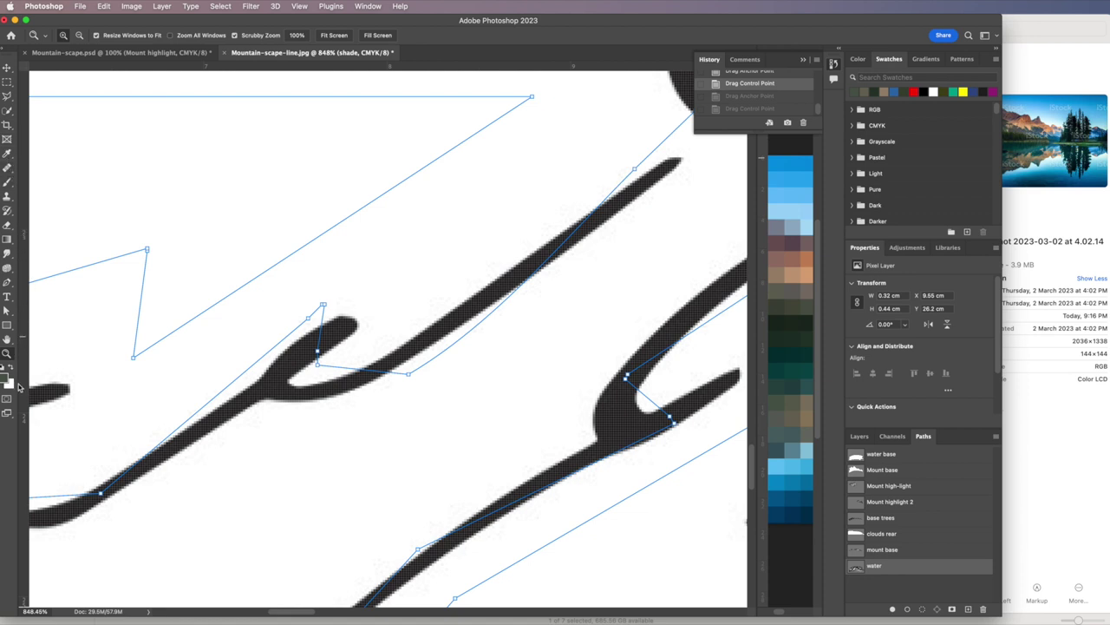
pyautogui.click(9, 283)
pyautogui.moveTo(11, 285); pyautogui.dragTo(49, 333)
pyautogui.moveTo(134, 360); pyautogui.dragTo(221, 358)
pyautogui.click(133, 359)
pyautogui.moveTo(134, 358); pyautogui.dragTo(182, 365)
pyautogui.click(133, 358)
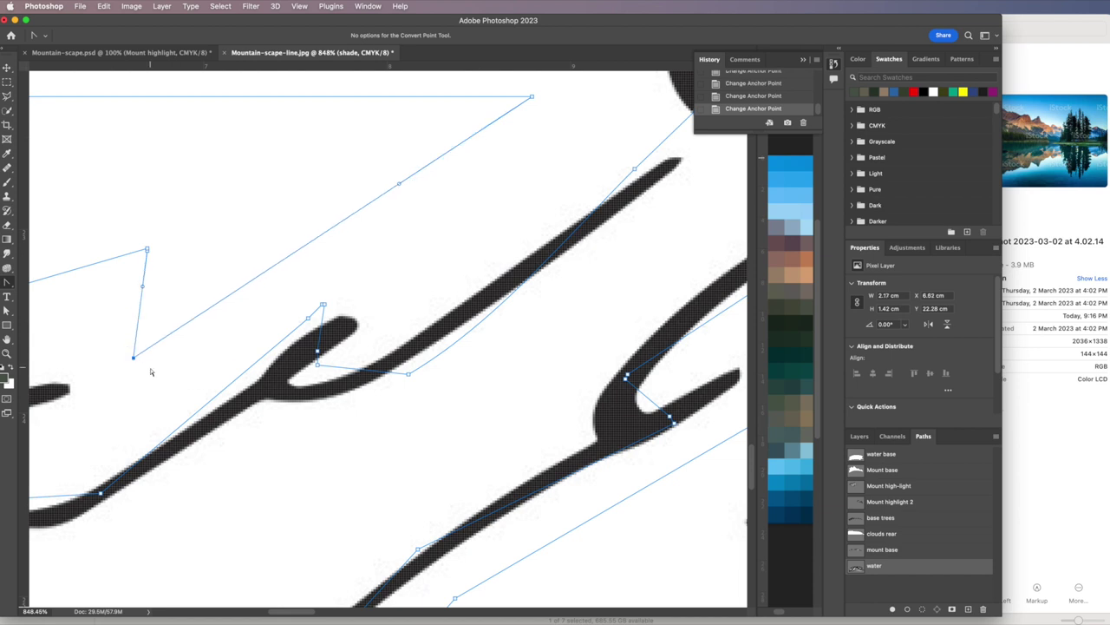
# Move the water path's anchor points and handles around the branching stroke so the path follows the black line.
pyautogui.moveTo(323, 305); pyautogui.dragTo(301, 310)
pyautogui.click(8, 311)
pyautogui.moveTo(328, 308)
pyautogui.mouseDown()
pyautogui.moveTo(347, 317)
pyautogui.moveTo(304, 318)
pyautogui.moveTo(305, 348)
pyautogui.mouseUp()
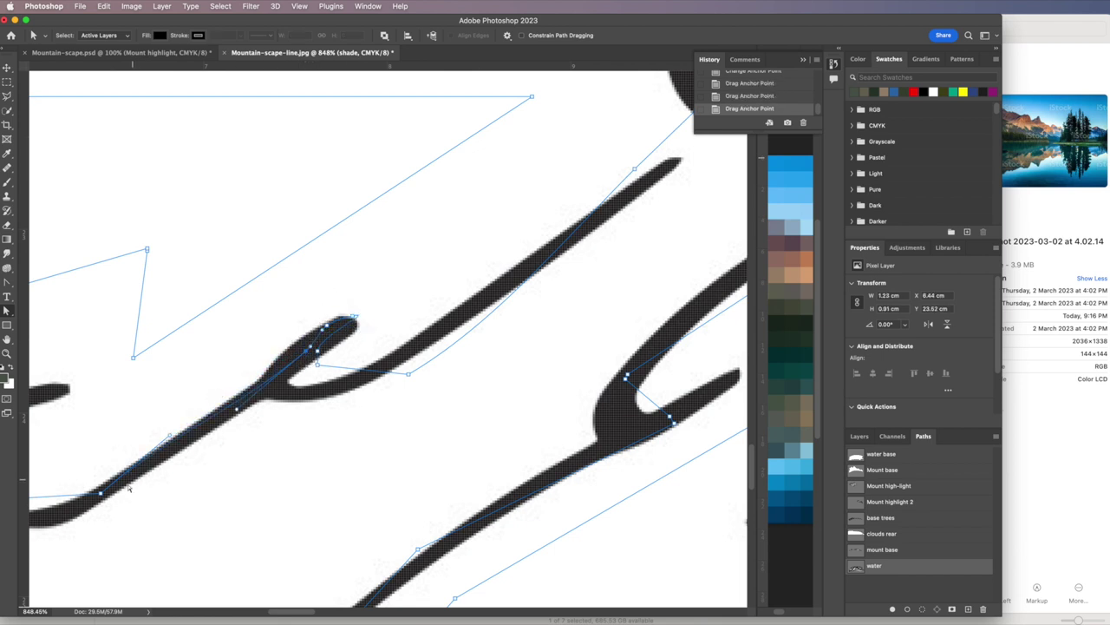
pyautogui.moveTo(101, 495); pyautogui.dragTo(82, 510)
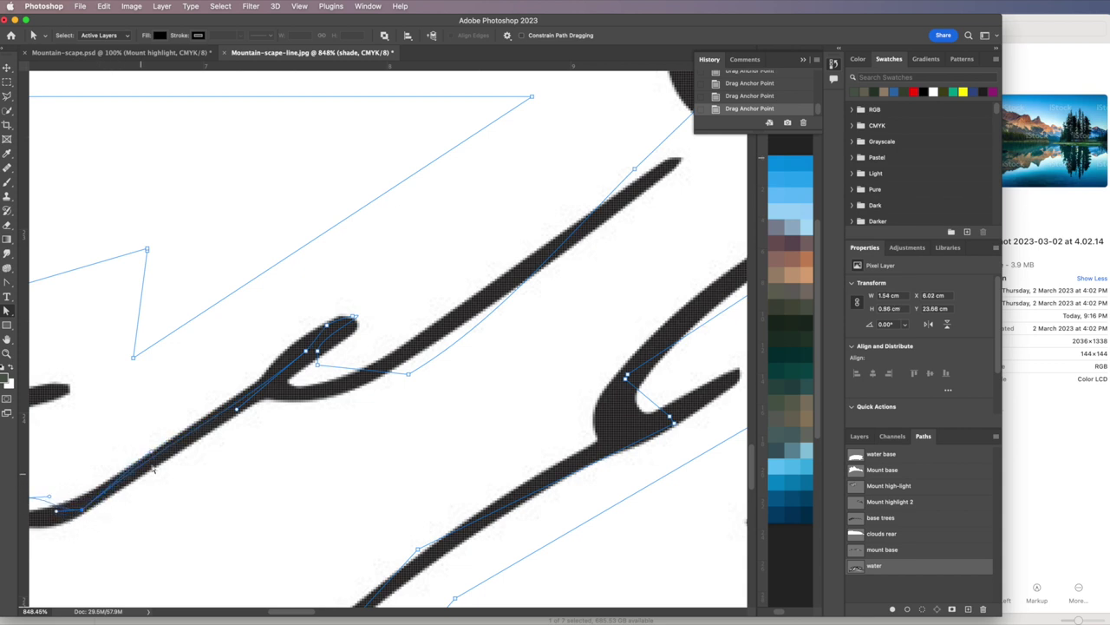
pyautogui.moveTo(317, 368)
pyautogui.mouseDown()
pyautogui.moveTo(280, 386)
pyautogui.moveTo(308, 405)
pyautogui.mouseUp()
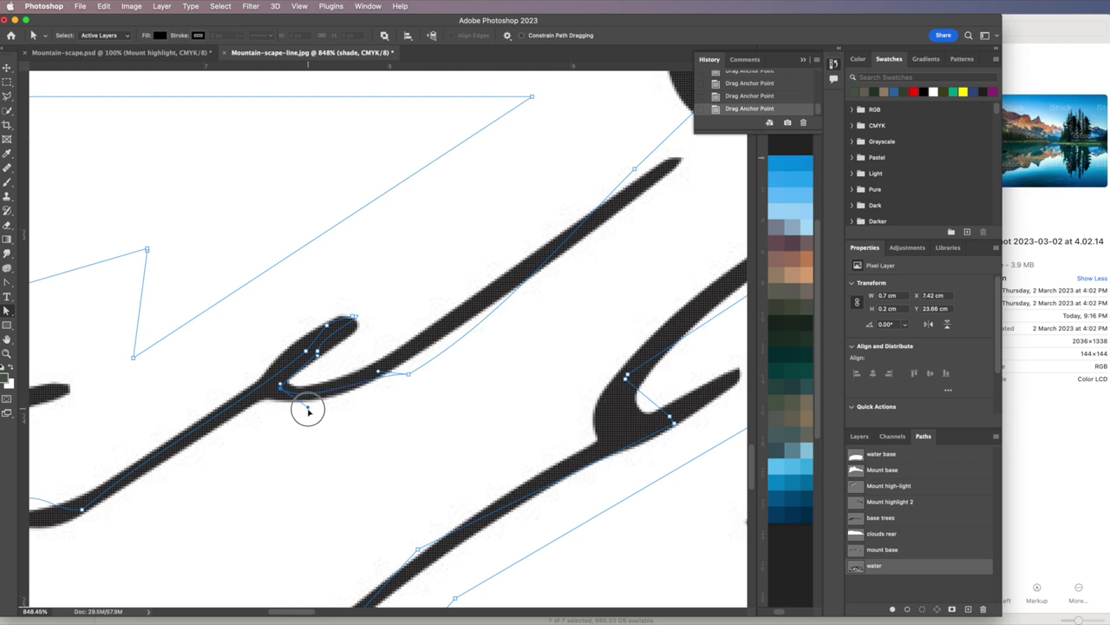
pyautogui.moveTo(409, 376); pyautogui.dragTo(393, 365)
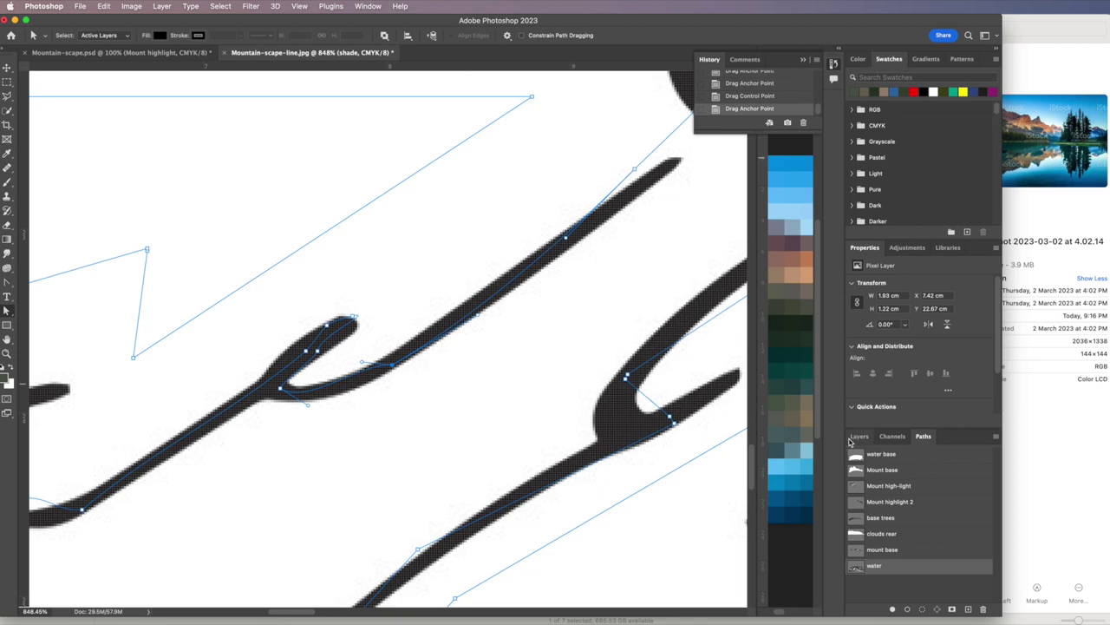
# Switch to Mountain-scape.psd, deselect its active path and examine the finished coloured water and mountains.
pyautogui.click(145, 53)
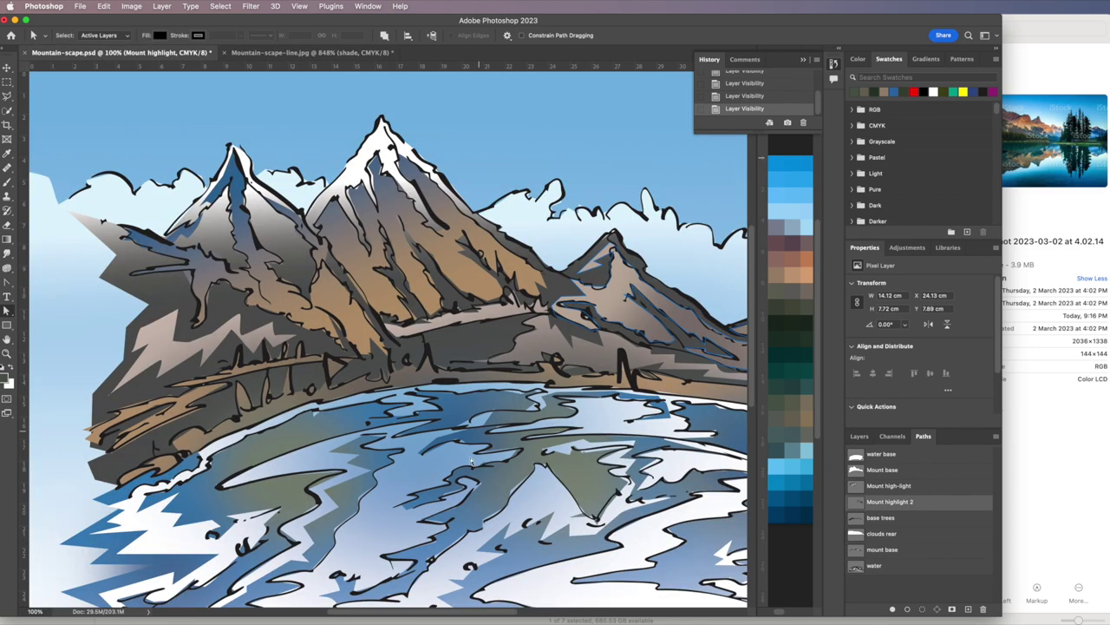
pyautogui.moveTo(469, 615); pyautogui.dragTo(499, 615)
pyautogui.moveTo(752, 393); pyautogui.dragTo(744, 423)
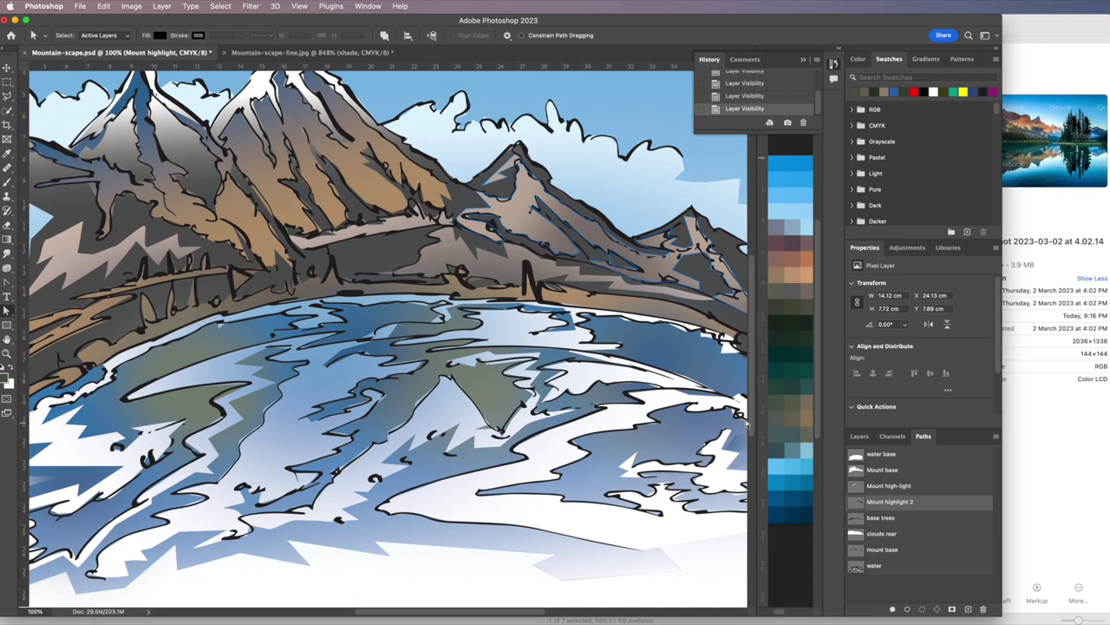
pyautogui.click(866, 584)
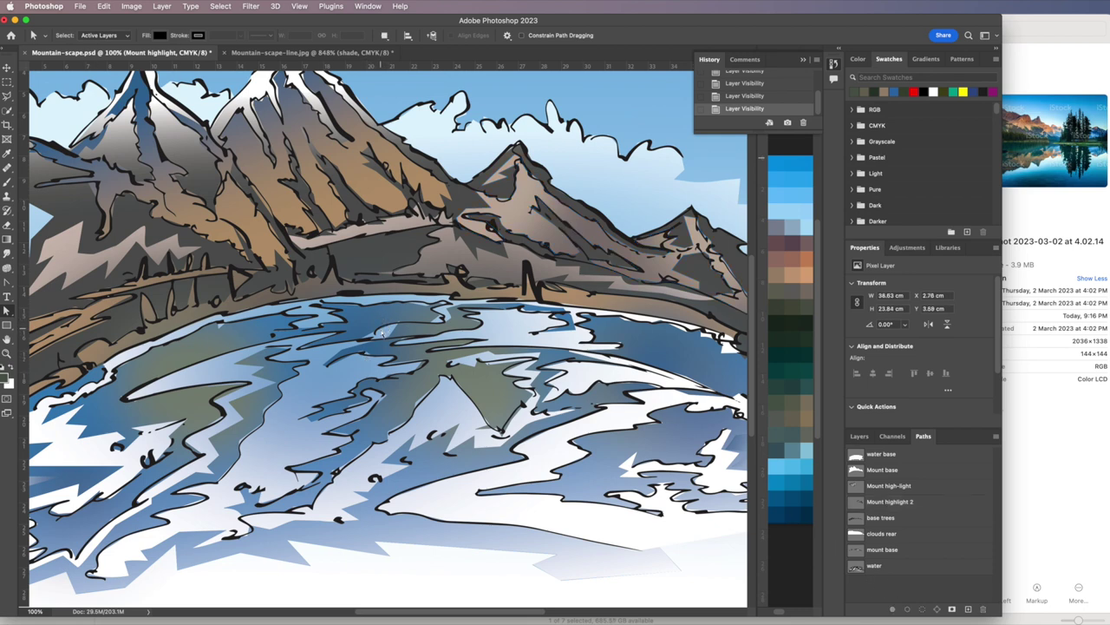
pyautogui.scroll(3, 746, 268)
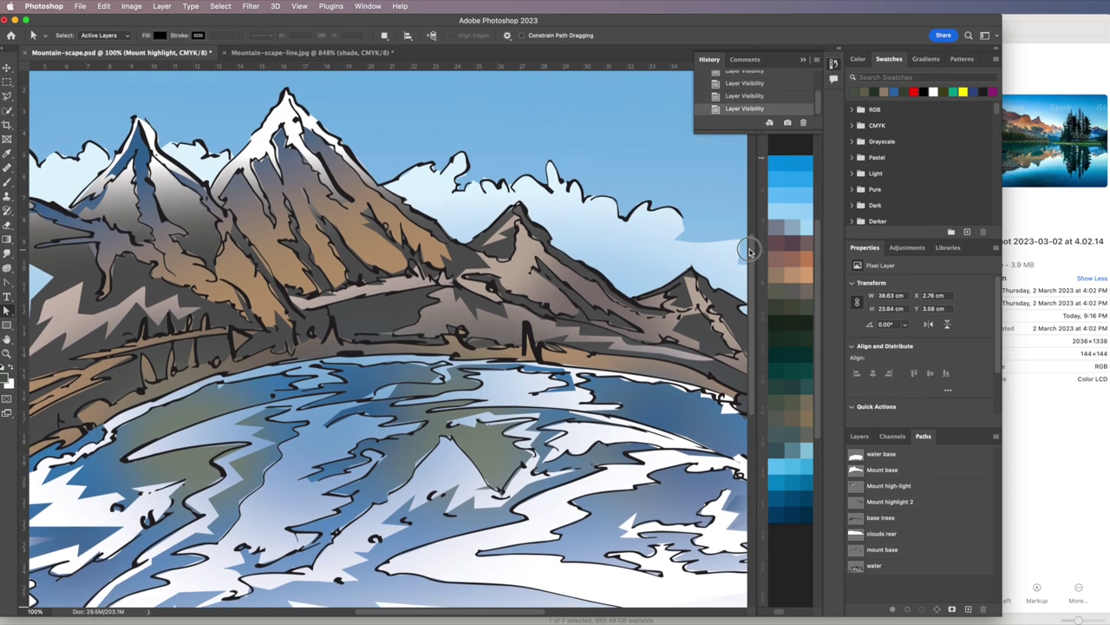